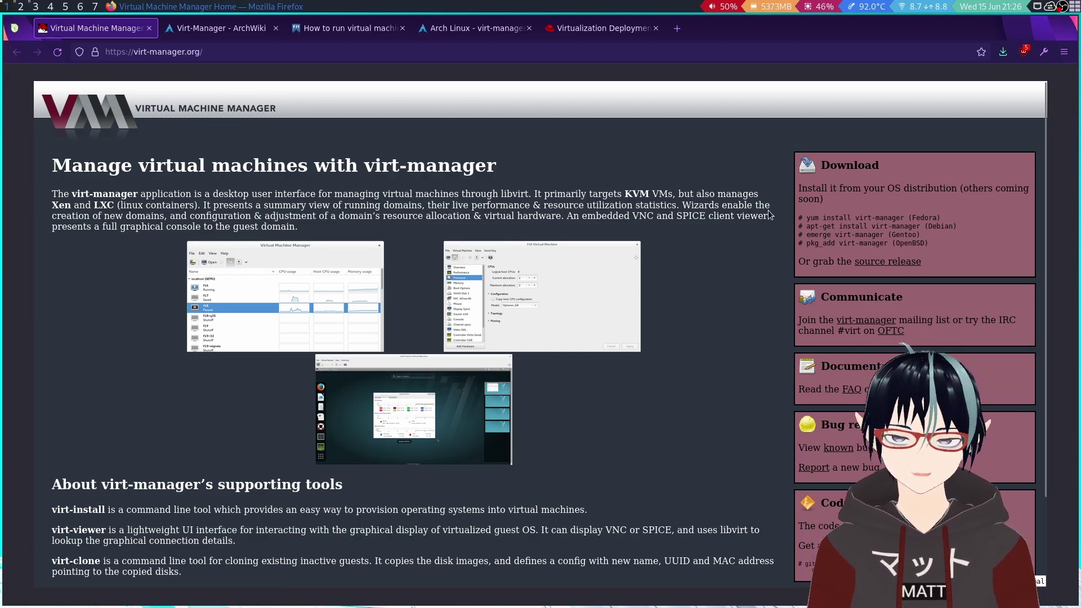
- Open the Red Hat Virtualization Deployment and Administration Guide page and skim its overview down to the abstract
click(602, 28)
scroll(756, 367, down, 3)
scroll(742, 377, up, 3)
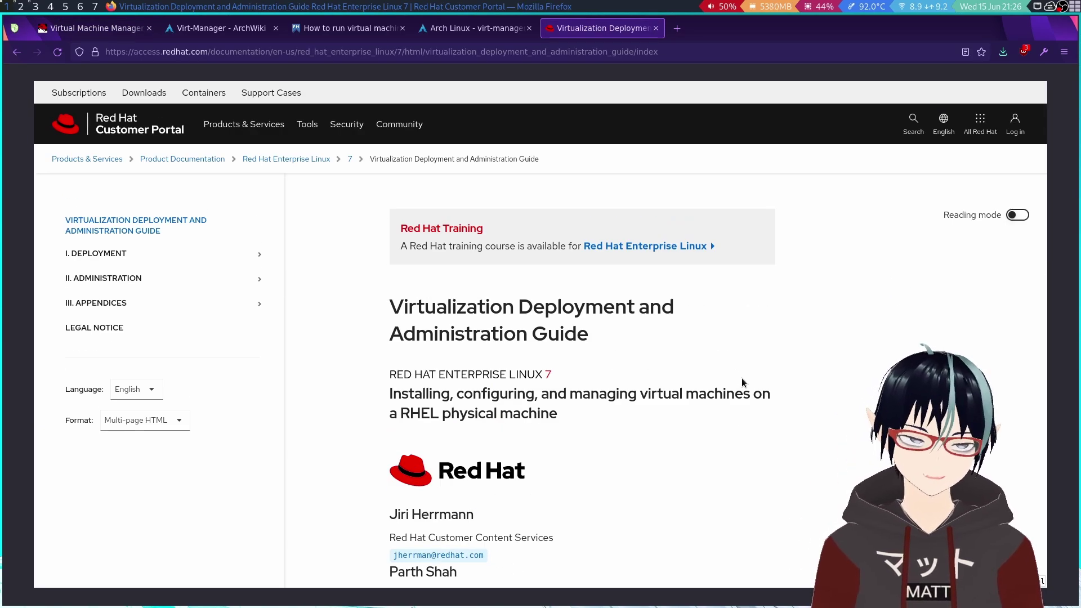
scroll(751, 377, down, 7)
scroll(751, 381, up, 7)
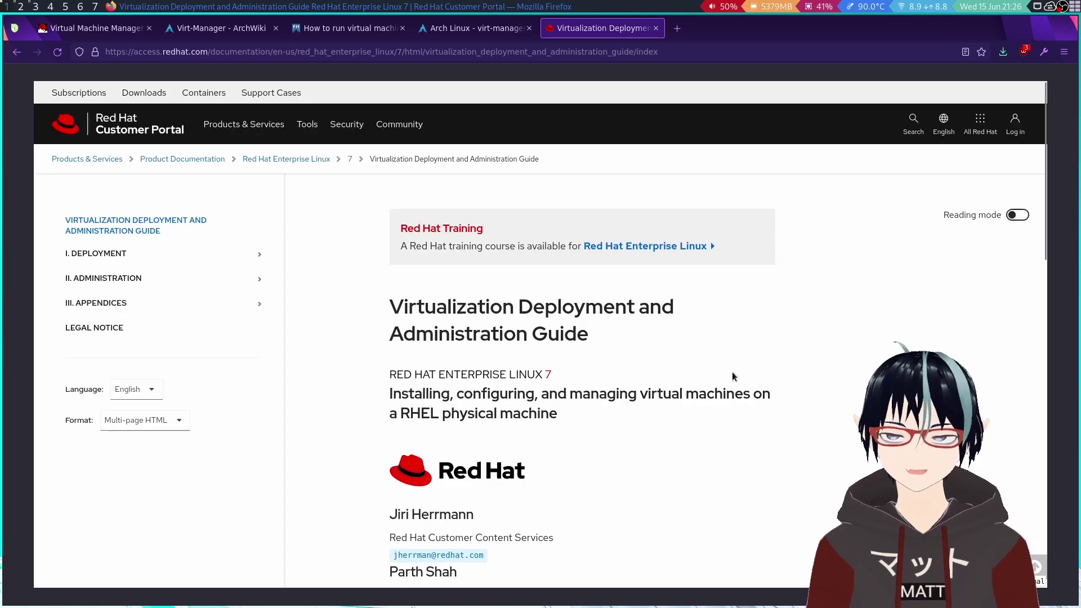
scroll(596, 329, down, 4)
scroll(587, 337, down, 9)
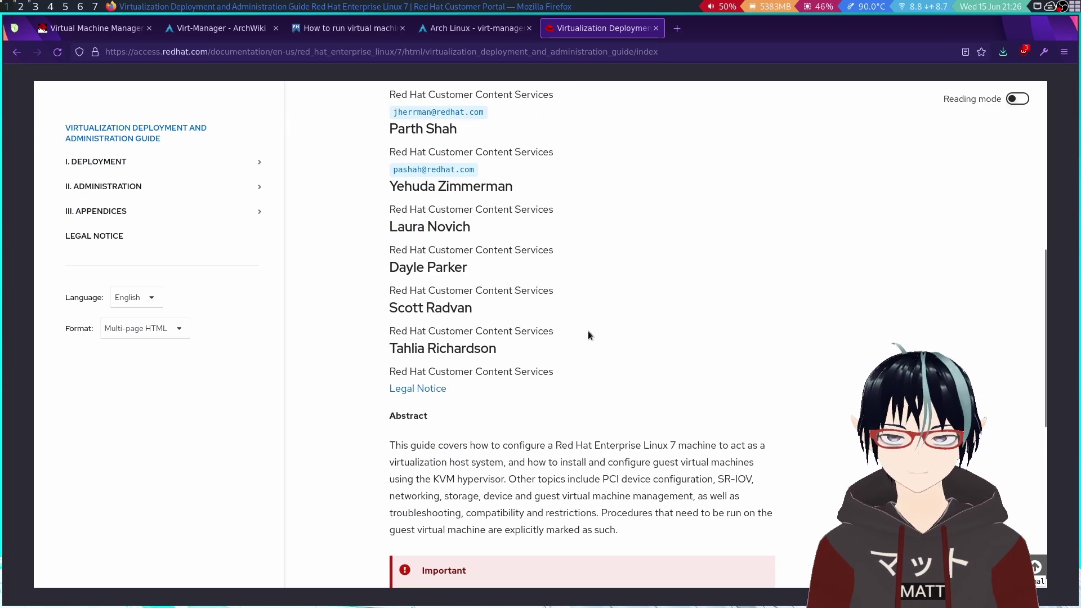
scroll(588, 334, up, 4)
scroll(588, 332, up, 8)
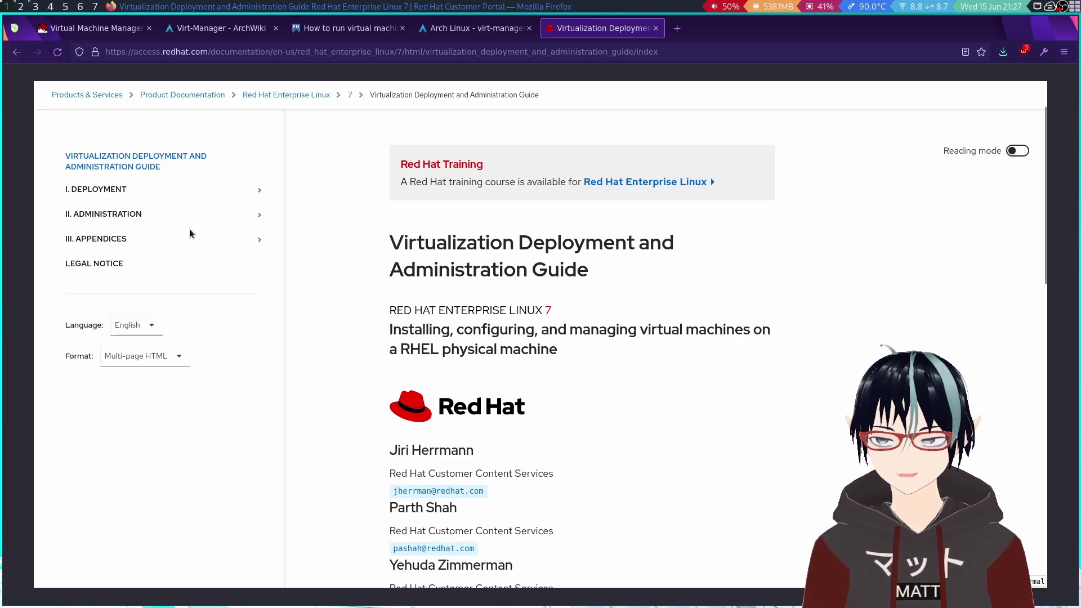
- Return to the virt-manager home page, view its virtual machine details screenshot at full size, and close that image
key(ctrl+Tab)
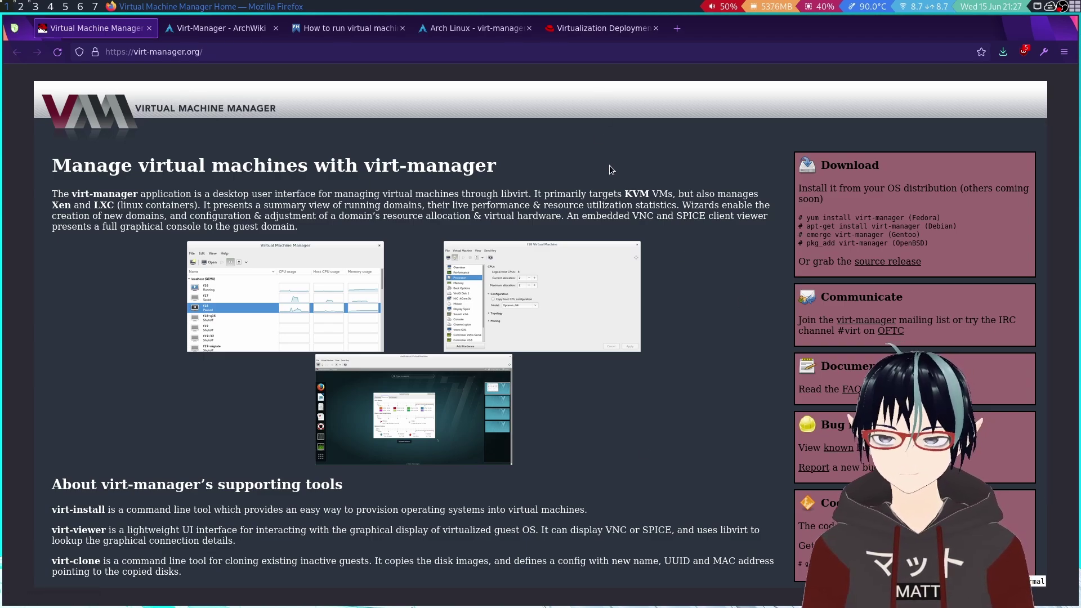
middle_click(295, 320)
click(237, 31)
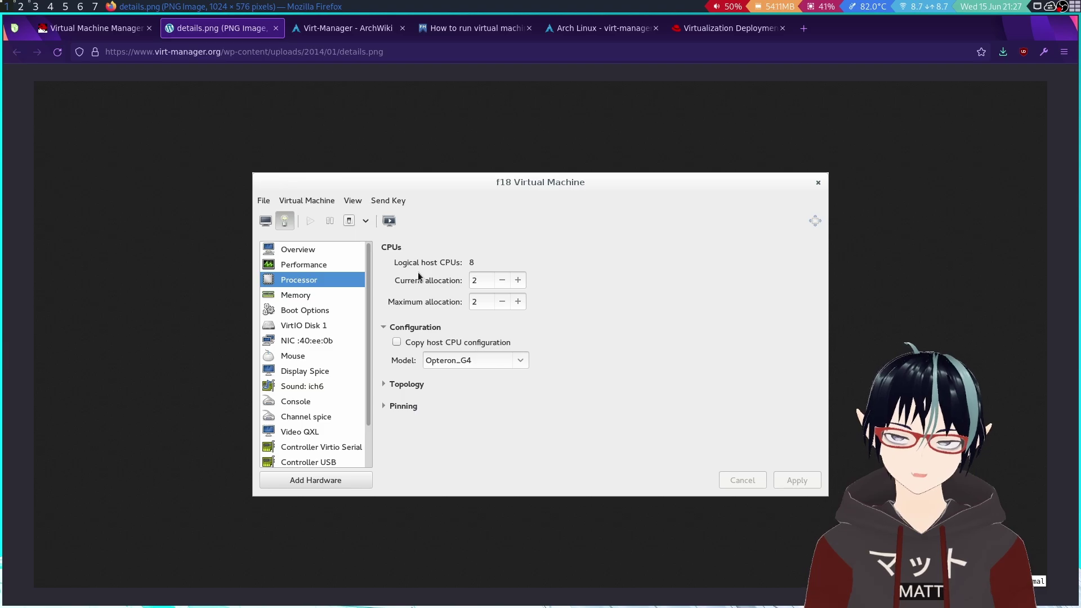
key(ctrl+w)
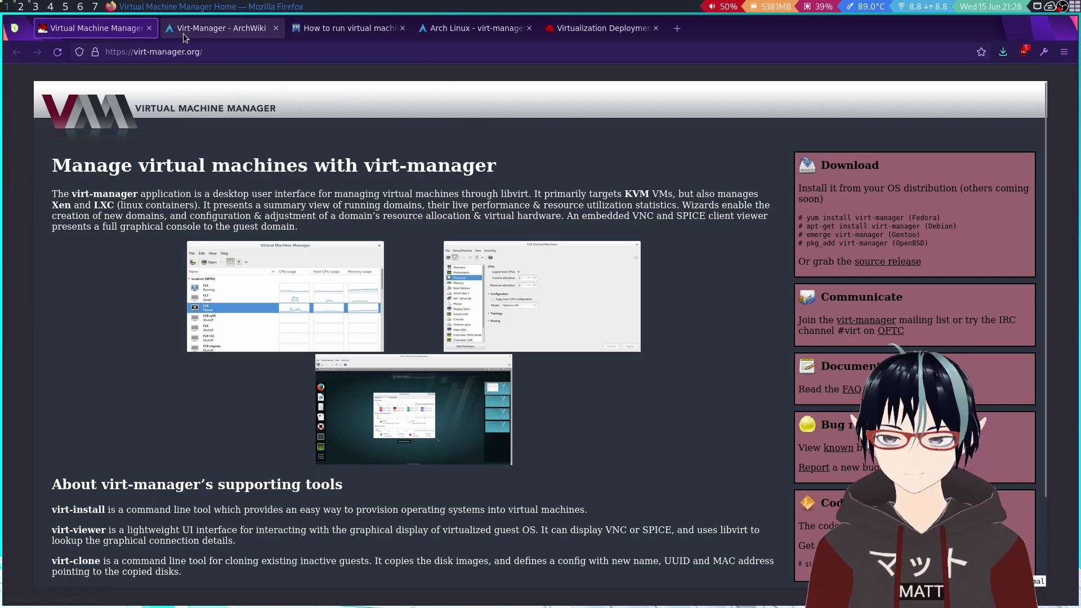
- Open the Fedora Magazine article on running virtual machines with virt-manager and skim its introduction
click(340, 28)
scroll(578, 349, down, 2)
scroll(587, 336, up, 2)
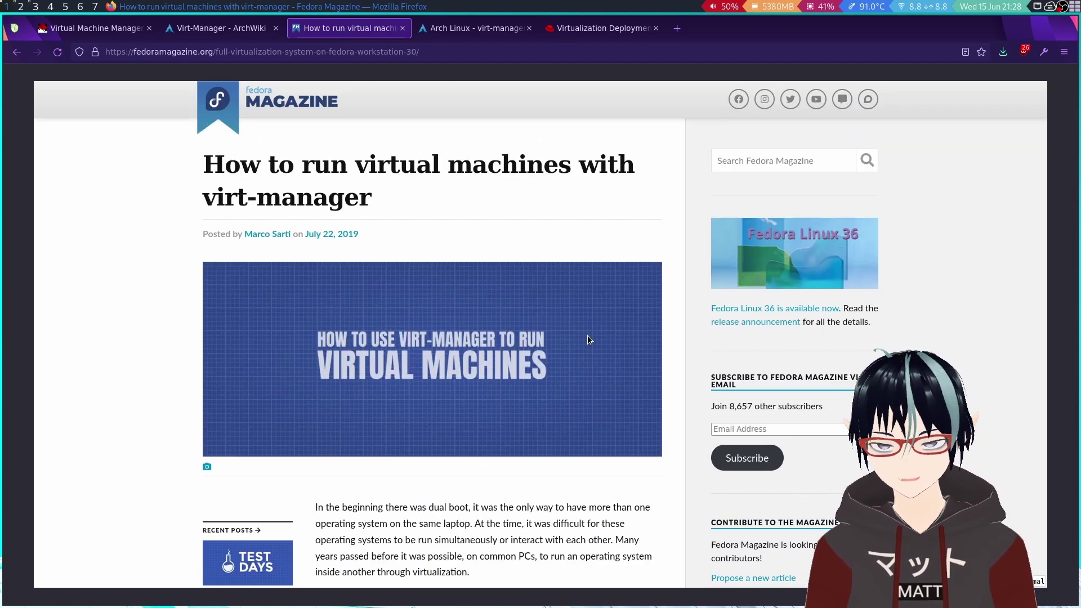
scroll(586, 338, down, 9)
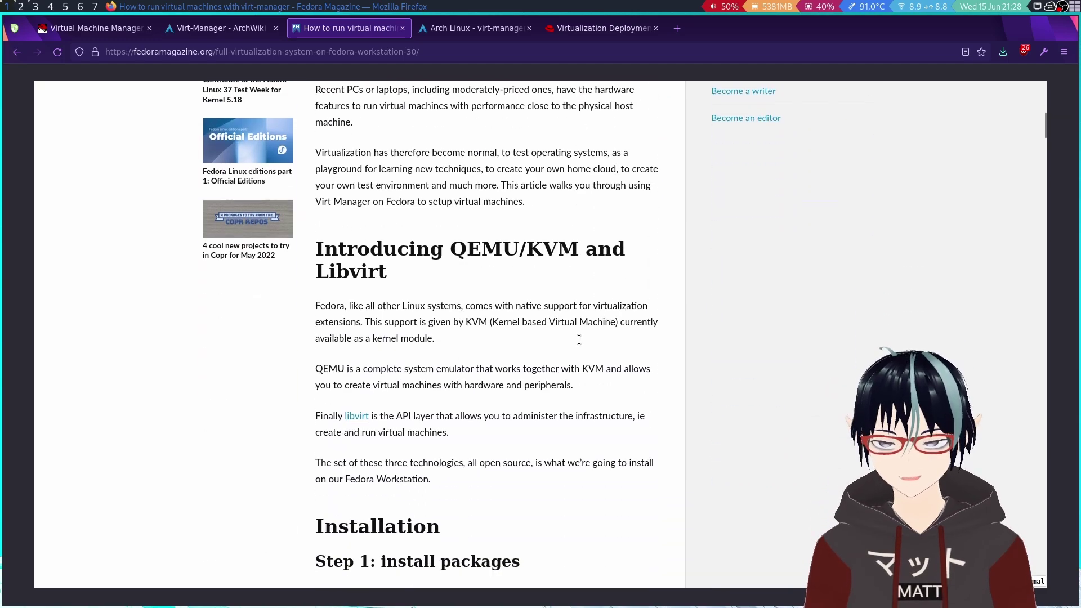
scroll(579, 342, up, 5)
scroll(580, 341, up, 3)
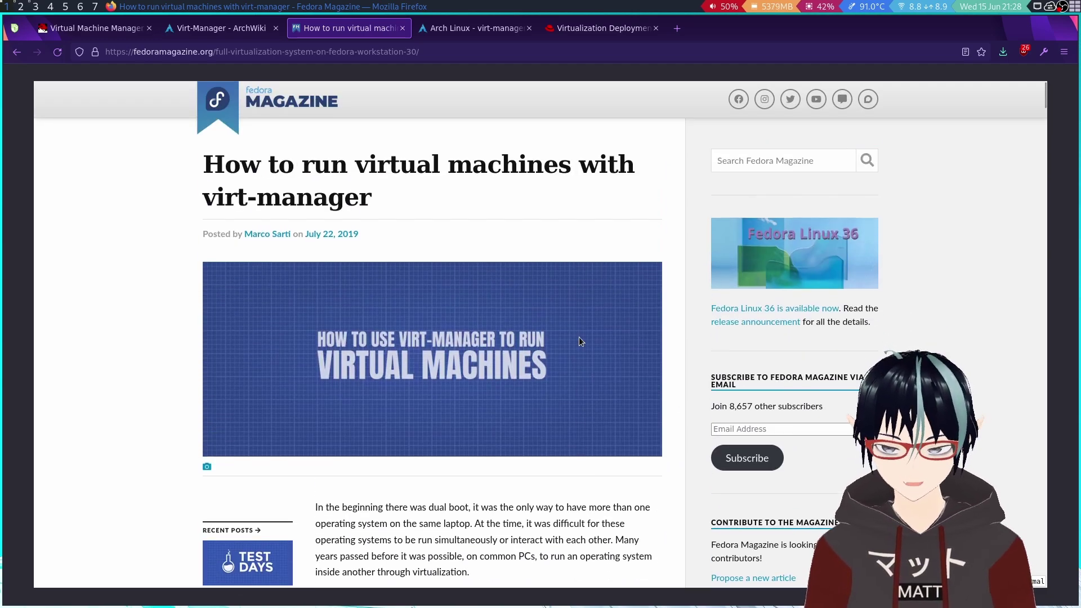
- Examine the article's "Step 1: install packages" section, highlighting the virtualization package group in the dnf command
scroll(596, 334, down, 5)
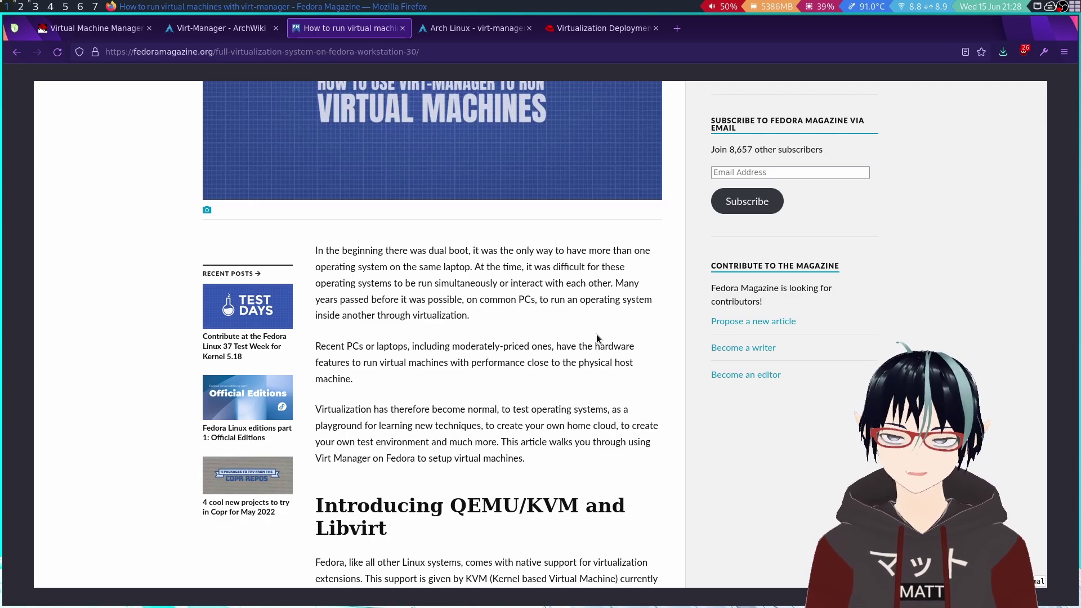
scroll(596, 333, down, 15)
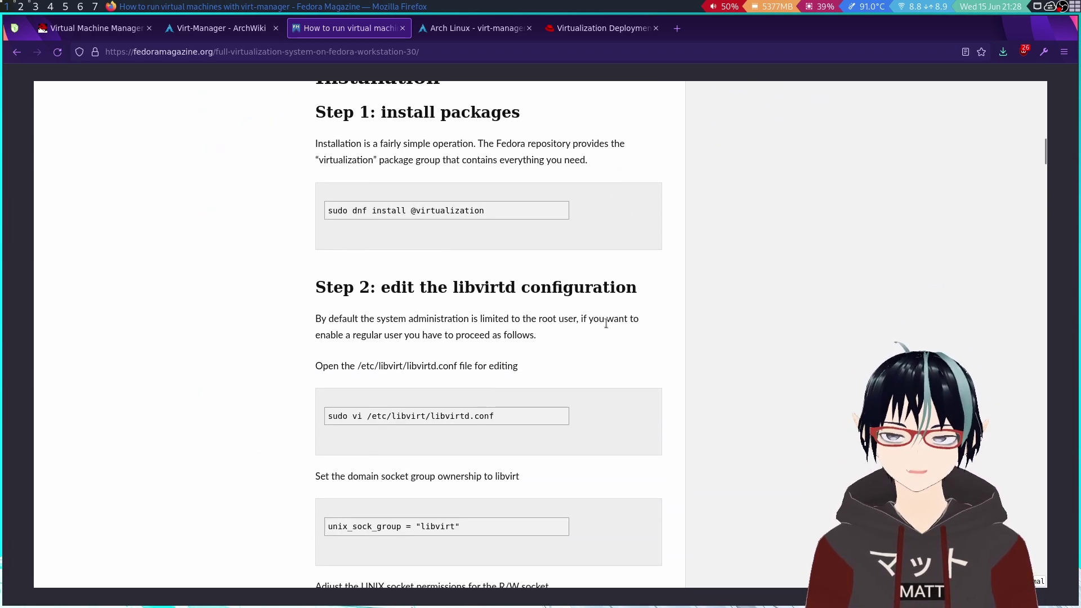
scroll(606, 322, up, 4)
scroll(600, 316, down, 3)
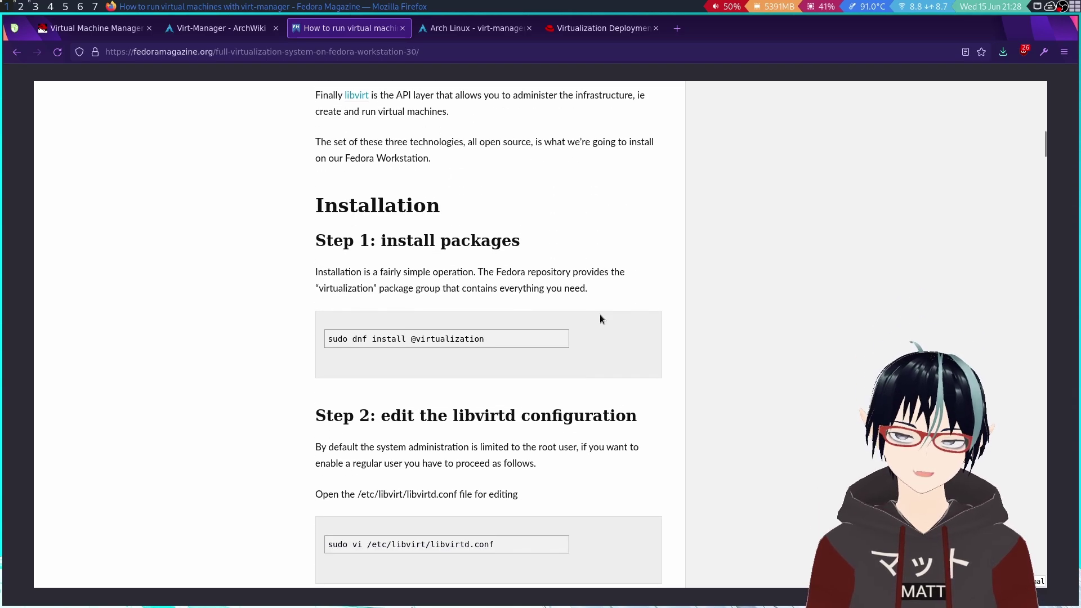
scroll(600, 319, down, 1)
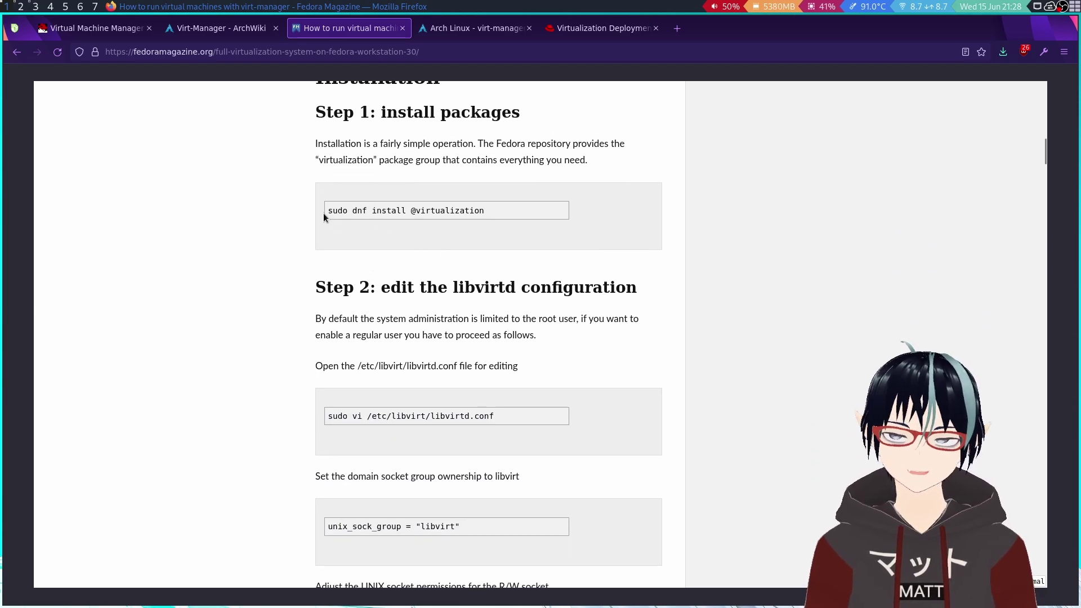
drag(406, 213, 512, 211)
click(511, 212)
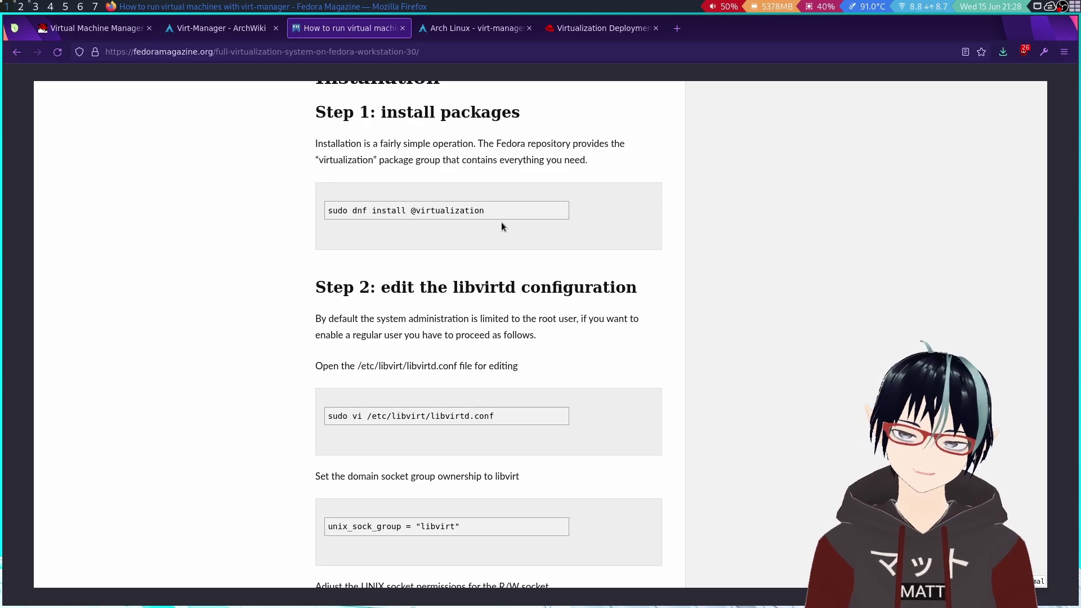
- Examine the article's "Step 2: edit the libvirtd configuration" section, highlighting its instructions and clearing the highlight
scroll(521, 232, down, 3)
drag(259, 99, 636, 467)
scroll(624, 455, up, 4)
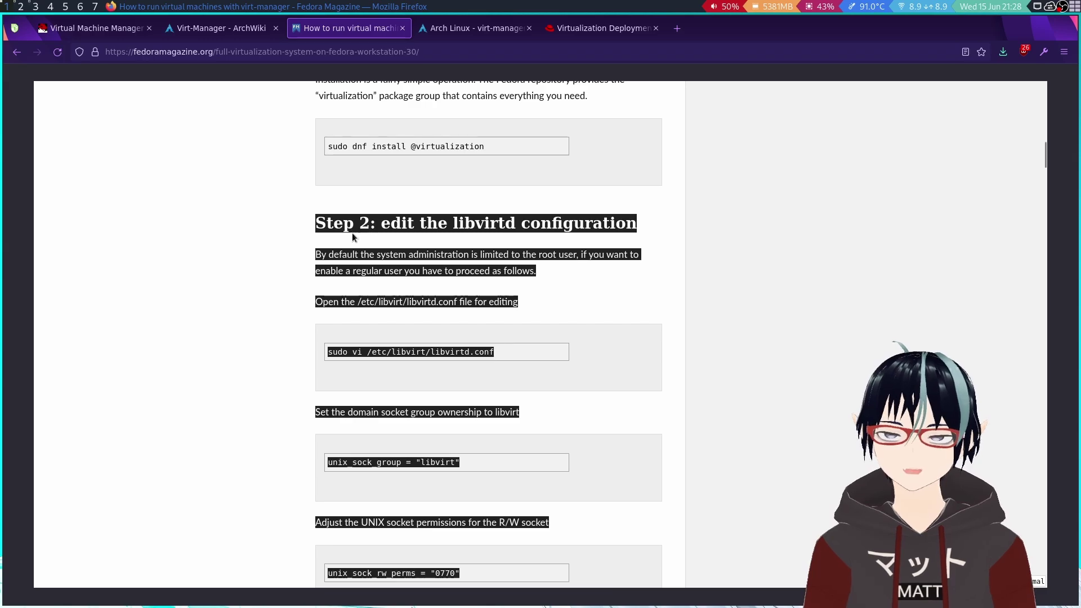
scroll(361, 247, down, 6)
scroll(400, 258, up, 5)
scroll(434, 375, down, 4)
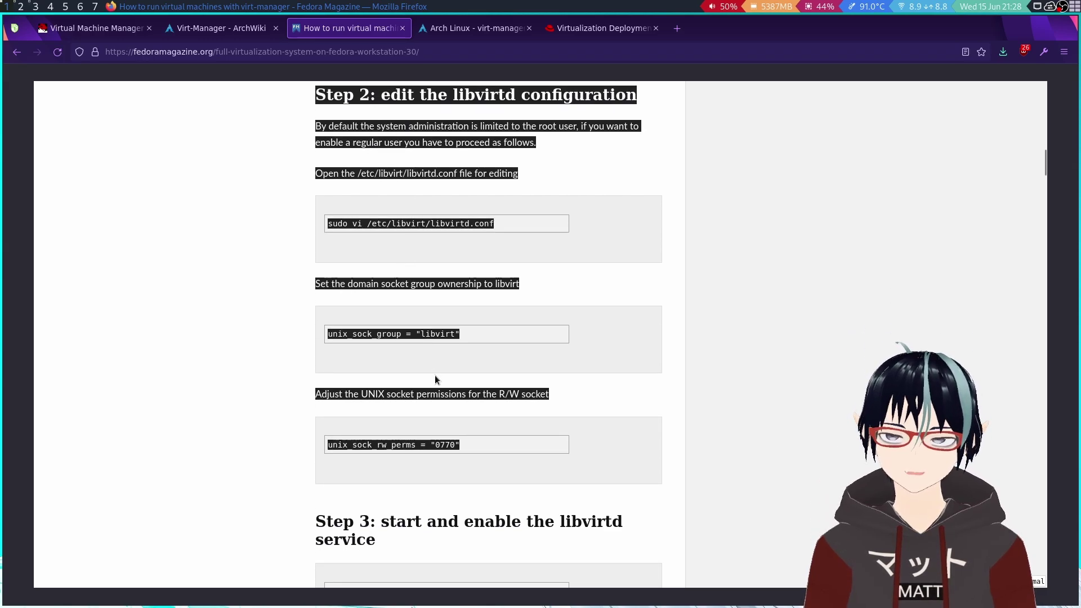
scroll(461, 208, up, 2)
scroll(445, 461, down, 1)
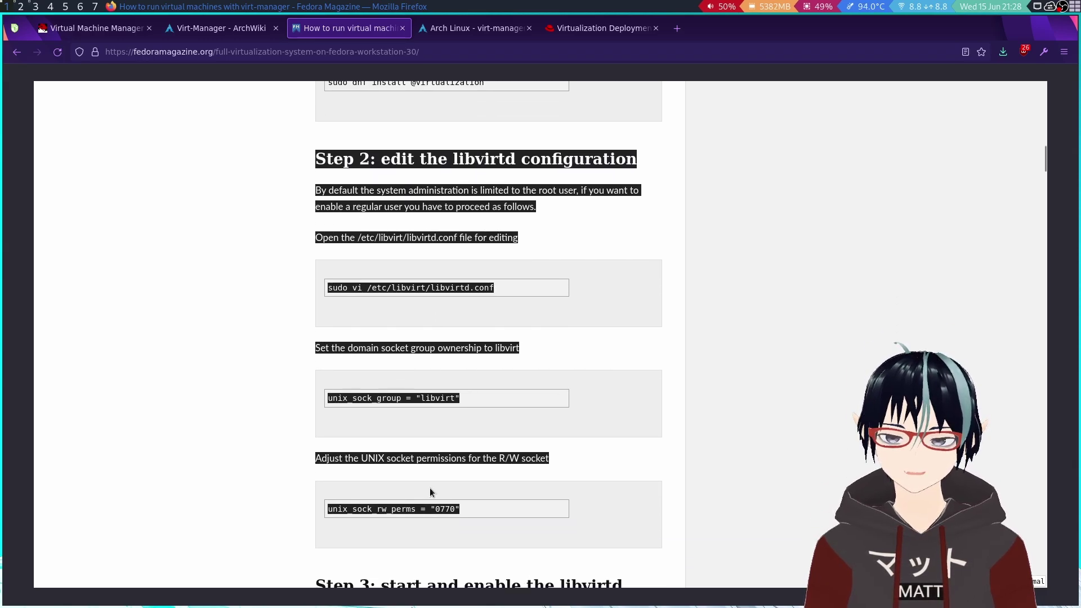
click(491, 428)
scroll(485, 362, down, 1)
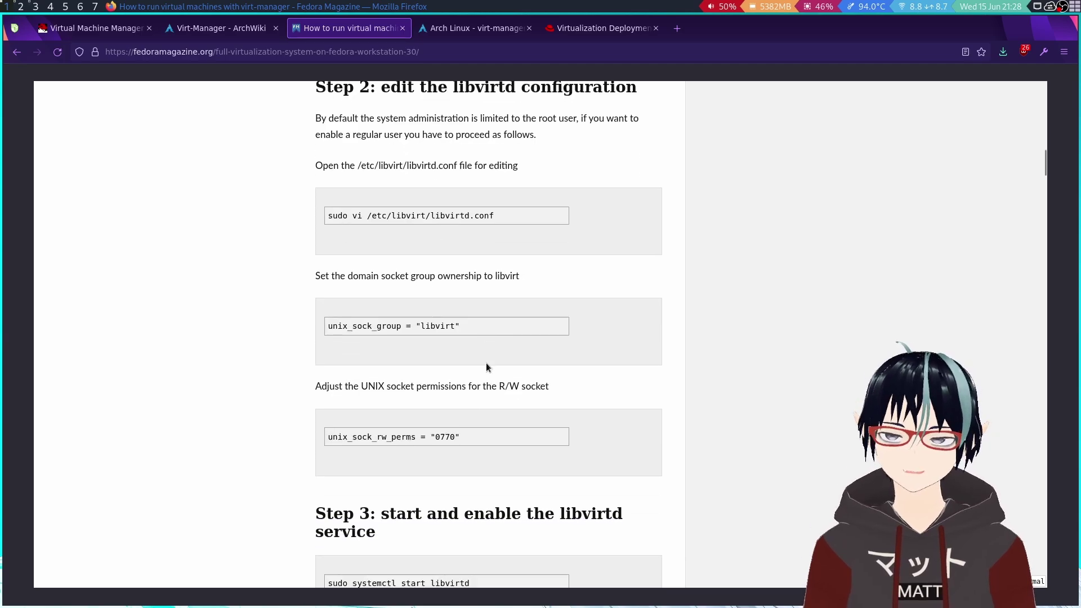
- Examine the article's "Step 3" commands for starting and enabling the libvirtd service
scroll(463, 378, down, 6)
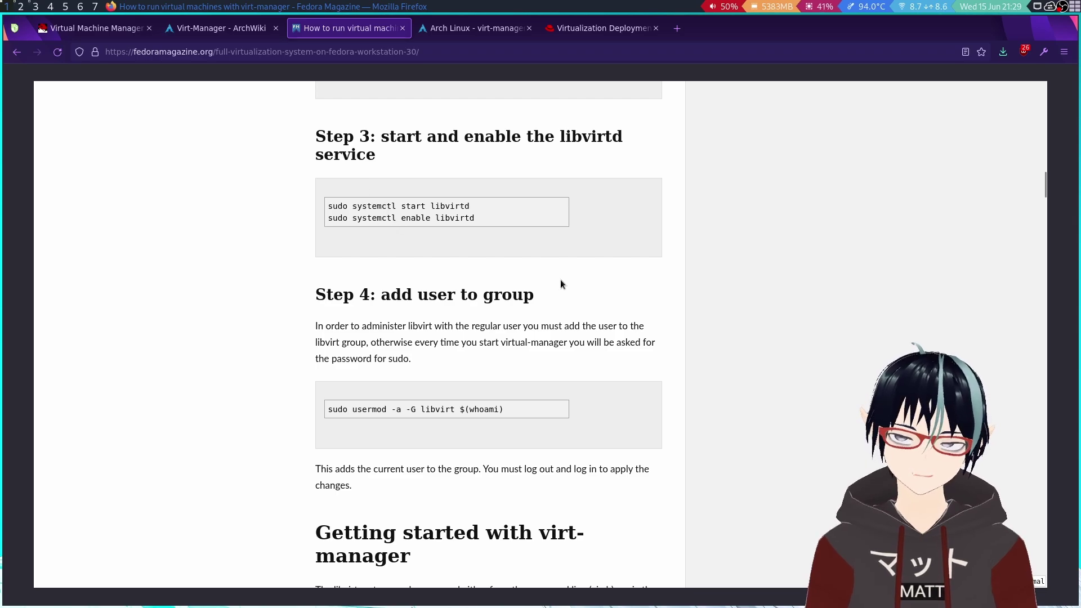
scroll(542, 292, up, 3)
scroll(376, 328, down, 2)
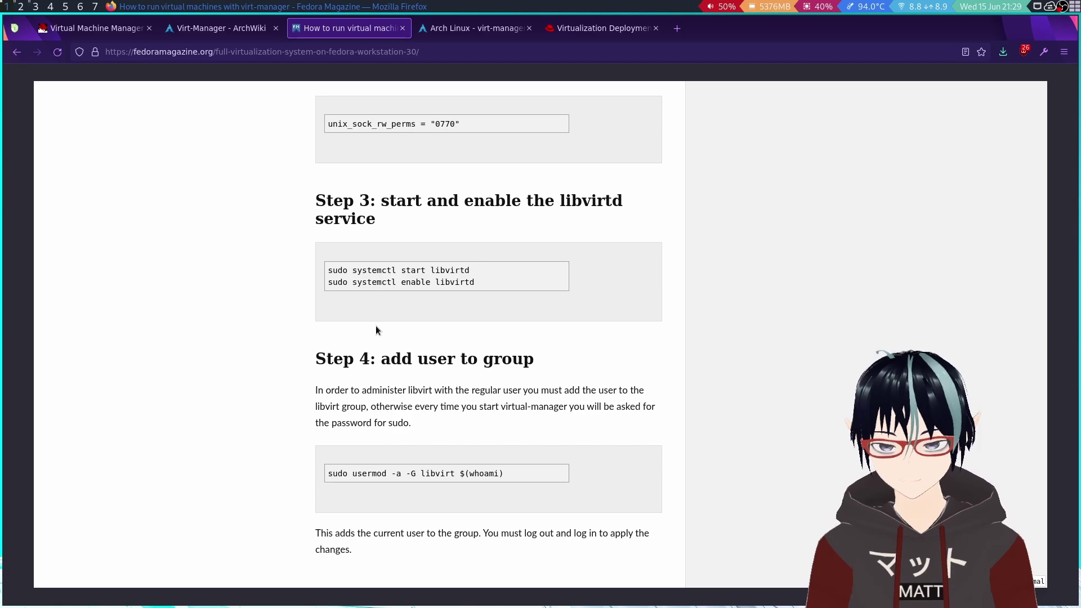
scroll(332, 315, down, 3)
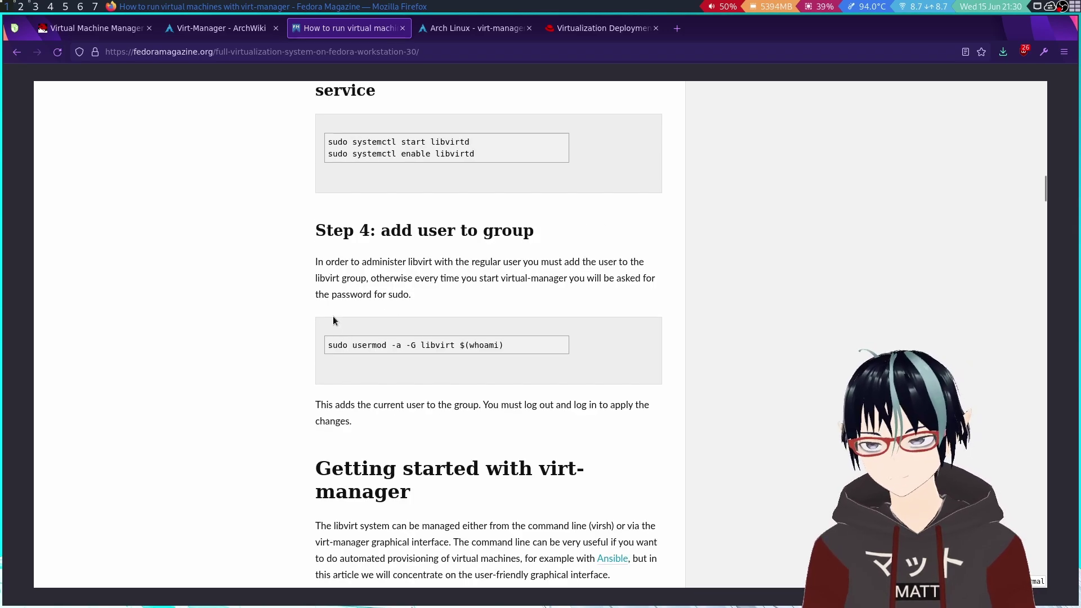
- Examine the article's "Step 4: add user to group" section, highlighting the usermod command for the libvirt group
drag(550, 287, 314, 282)
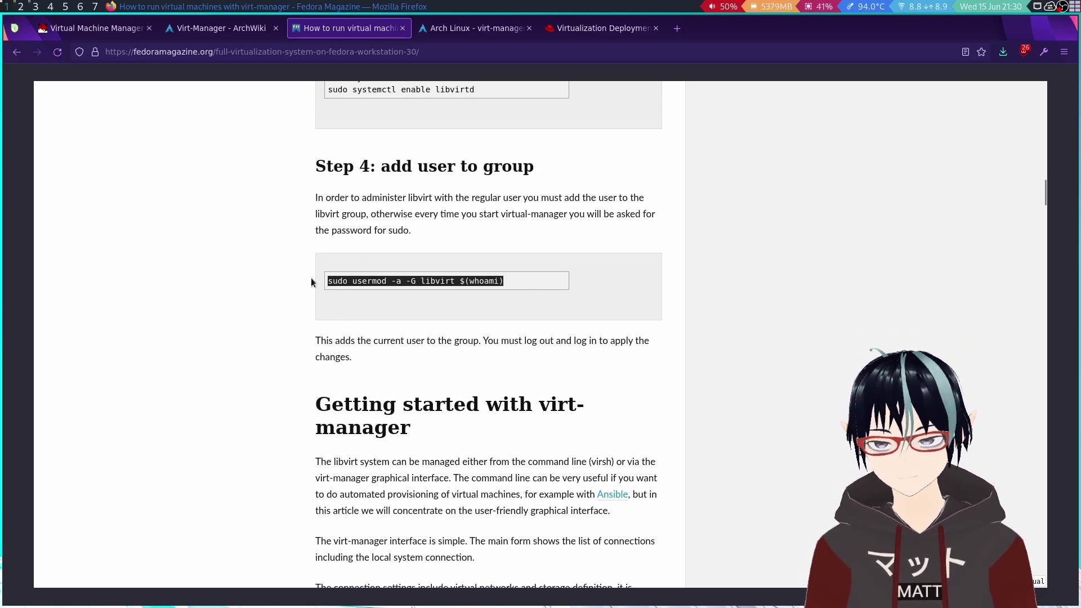
scroll(431, 287, down, 1)
click(432, 237)
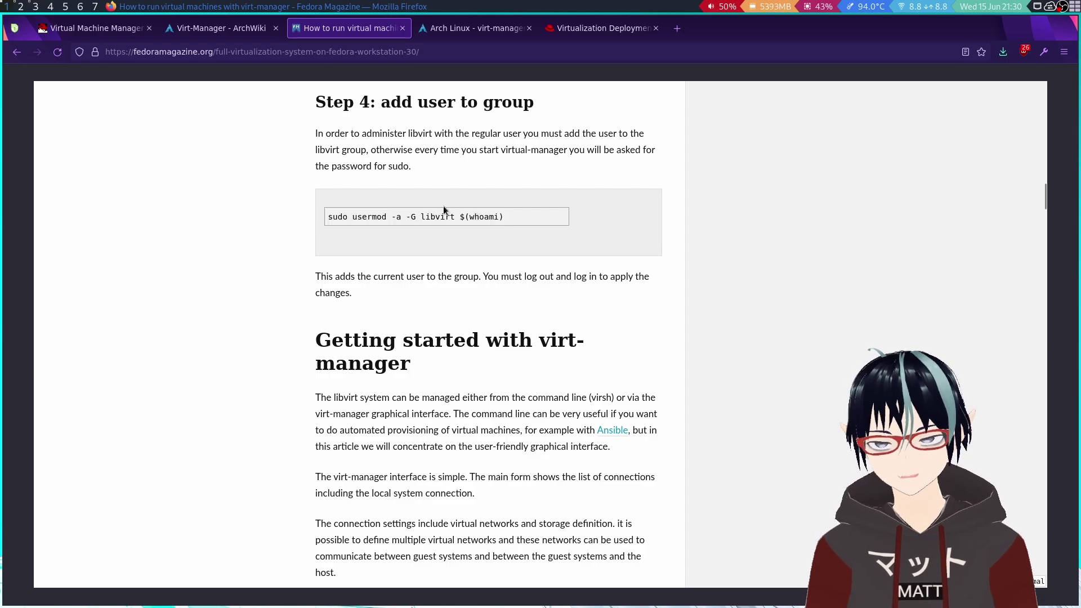
scroll(464, 222, down, 6)
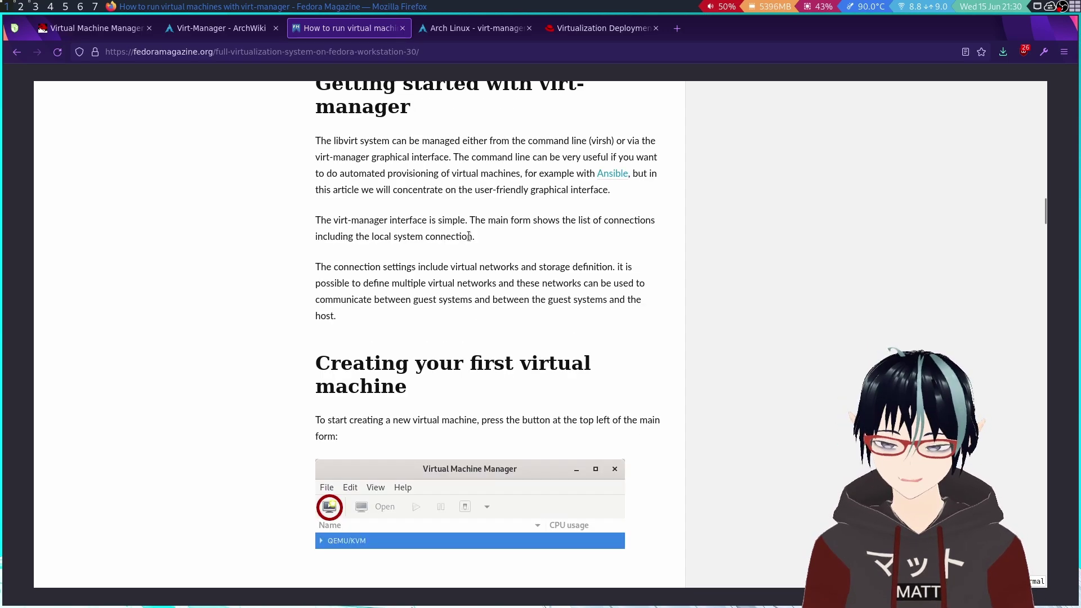
scroll(469, 236, up, 3)
scroll(469, 236, up, 4)
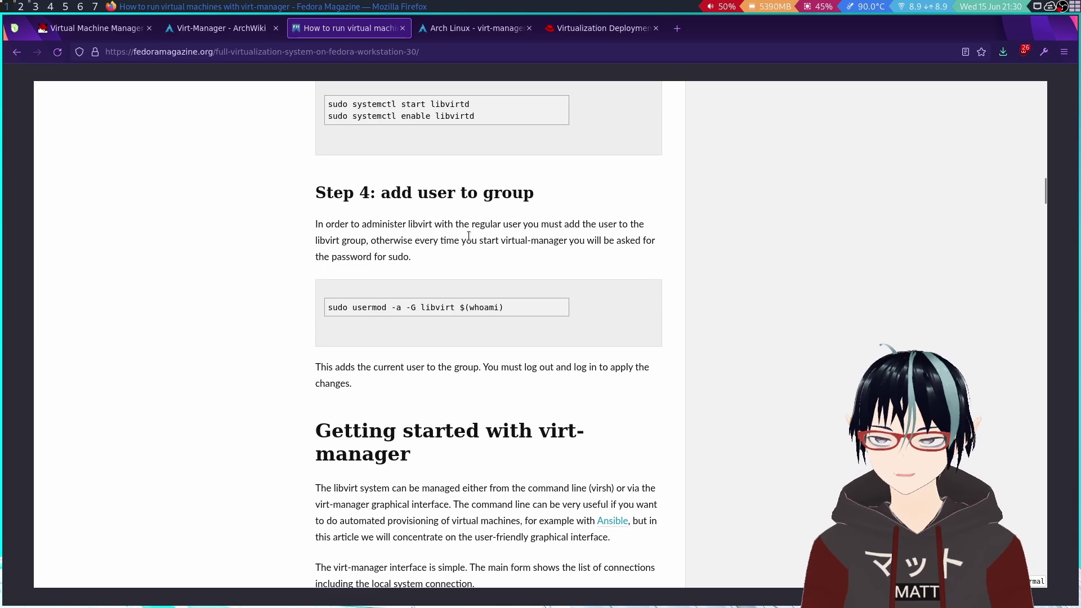
scroll(467, 236, down, 1)
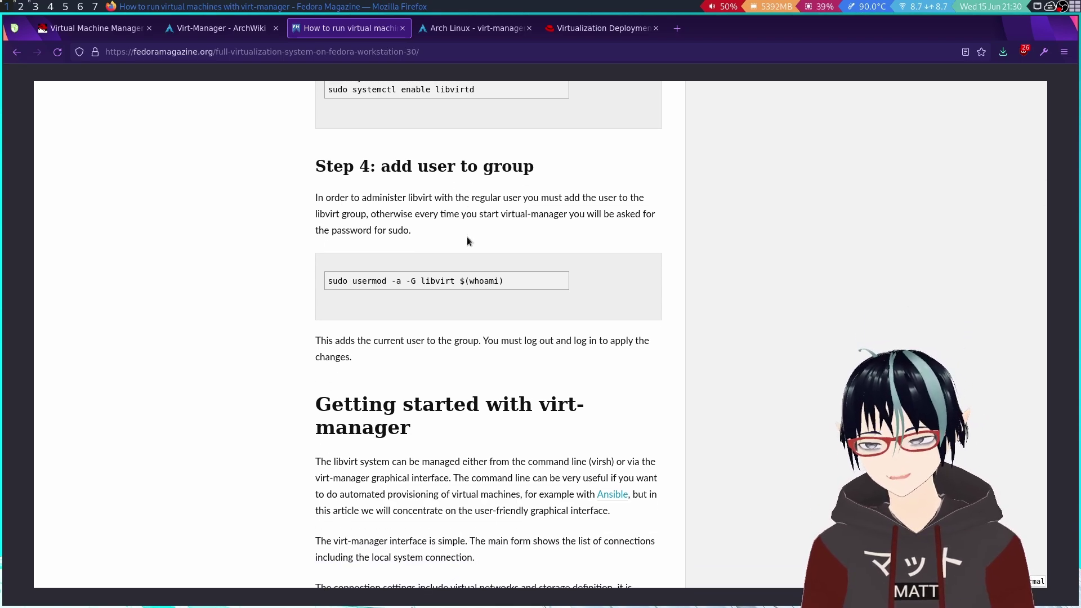
- Switch to the Alacritty terminal on workspace 2 and close its session
key(super+2)
drag(517, 186, 517, 195)
click(499, 188)
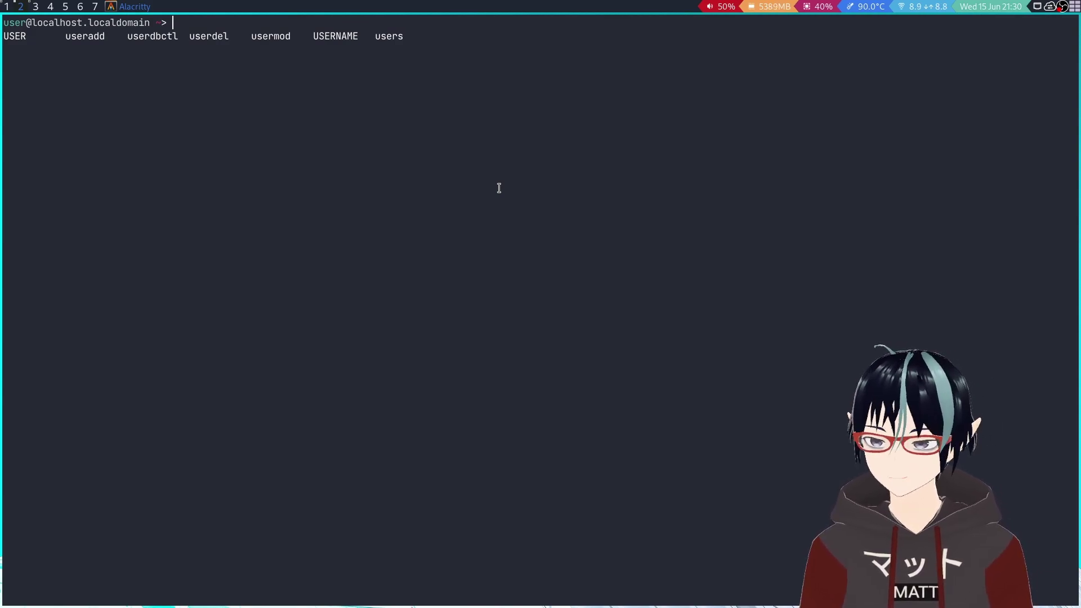
key(ctrl+d)
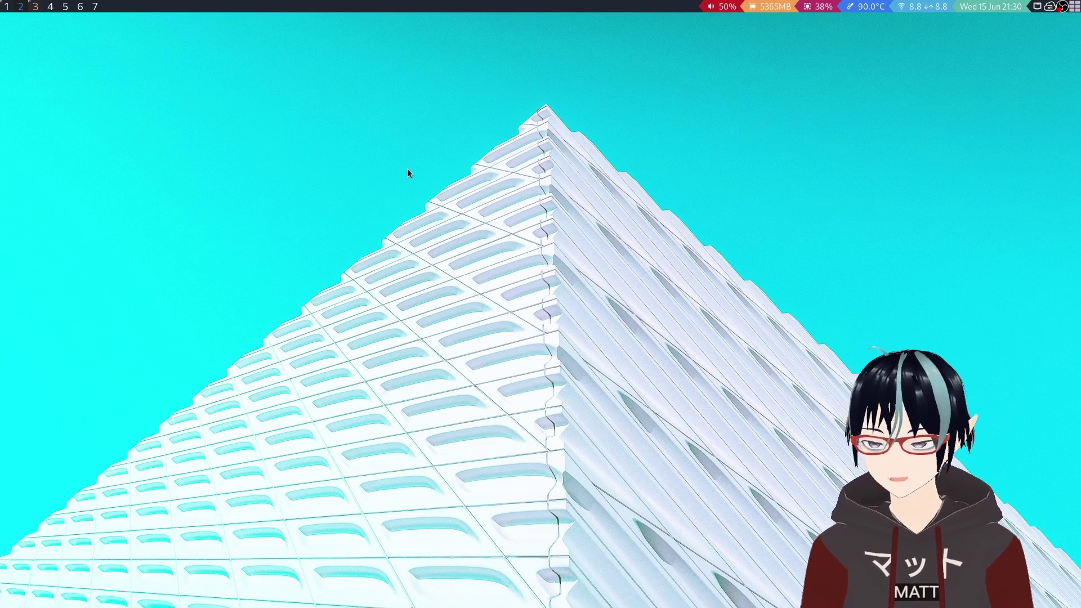
- Switch to Virtual Machine Manager on workspace 3, go through the listed virtual machines, and select fedora35-xfce
key(super+3)
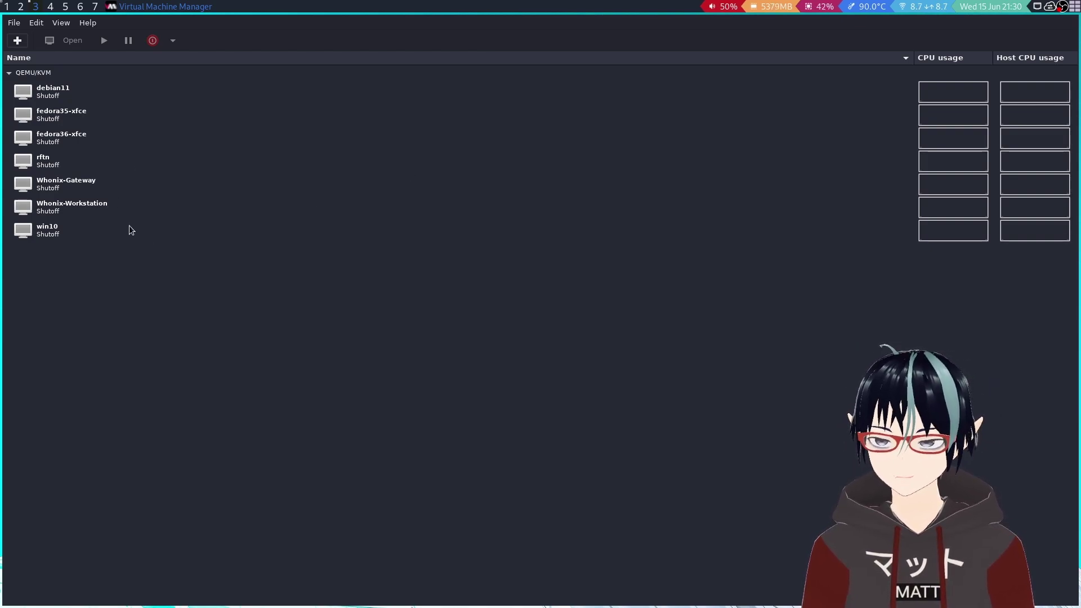
mouse_move(200, 212)
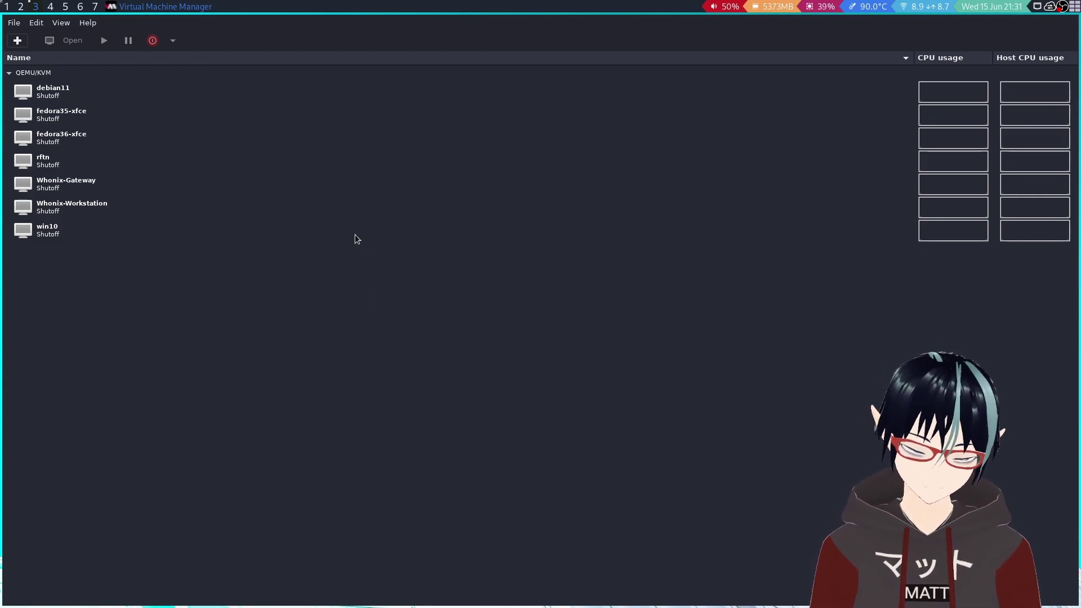
click(72, 99)
click(71, 114)
click(79, 137)
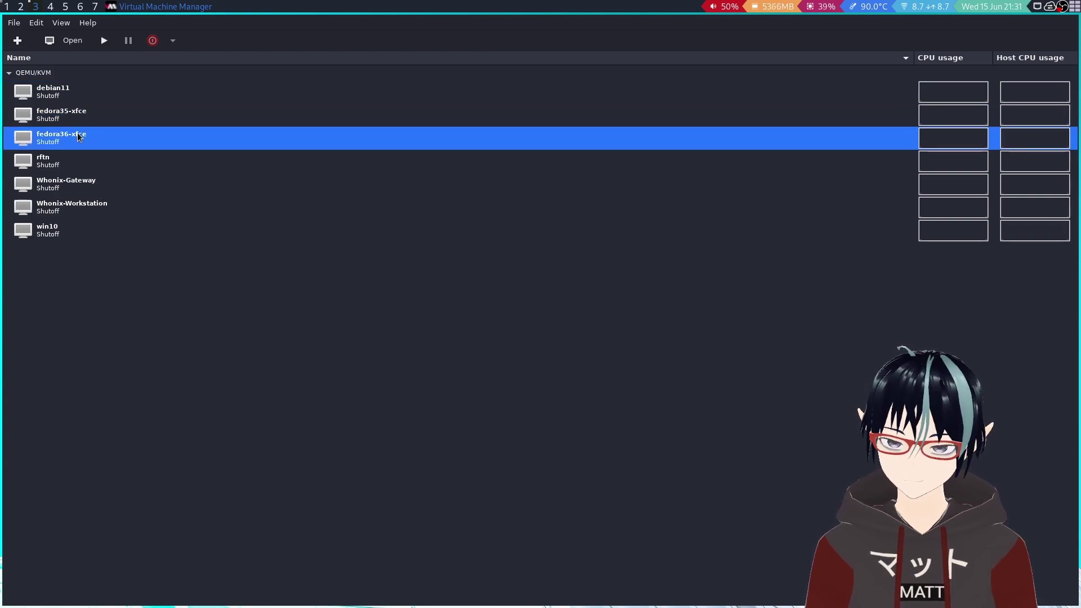
click(126, 164)
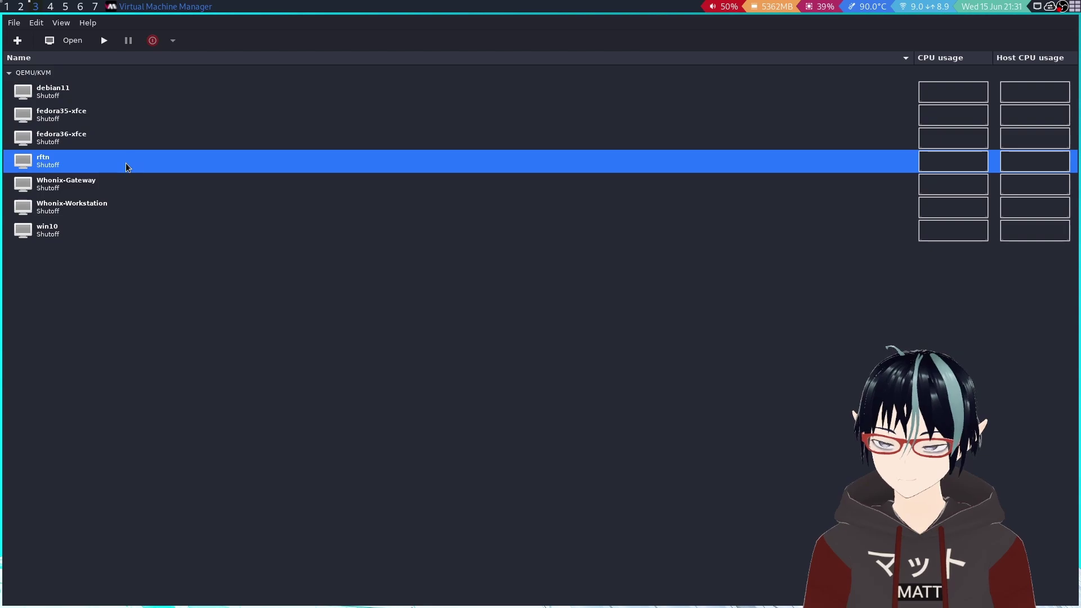
key(Up)
key(Up)
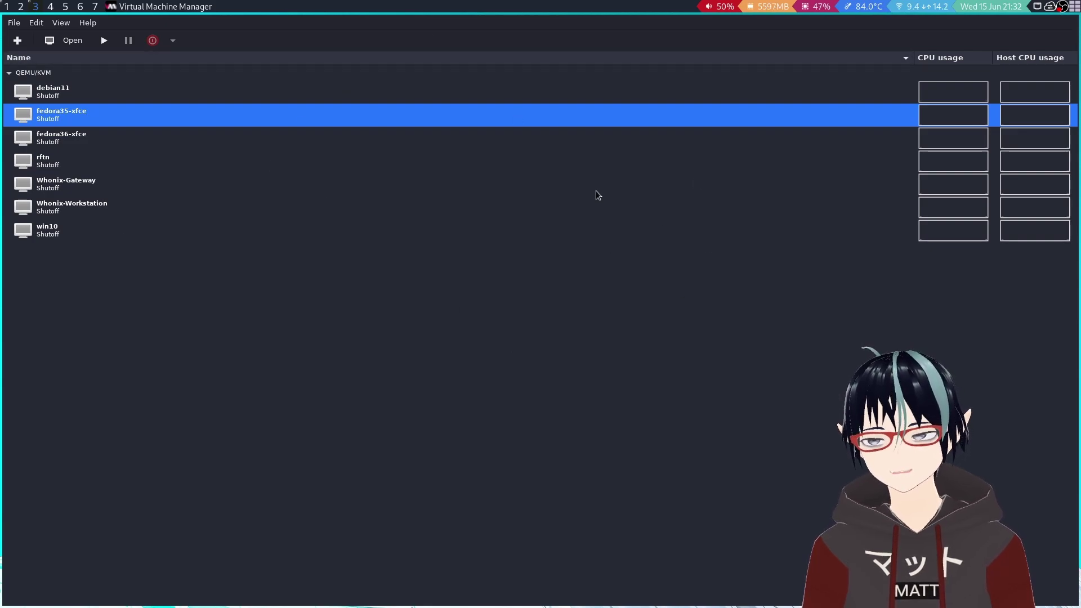
click(20, 29)
click(20, 29)
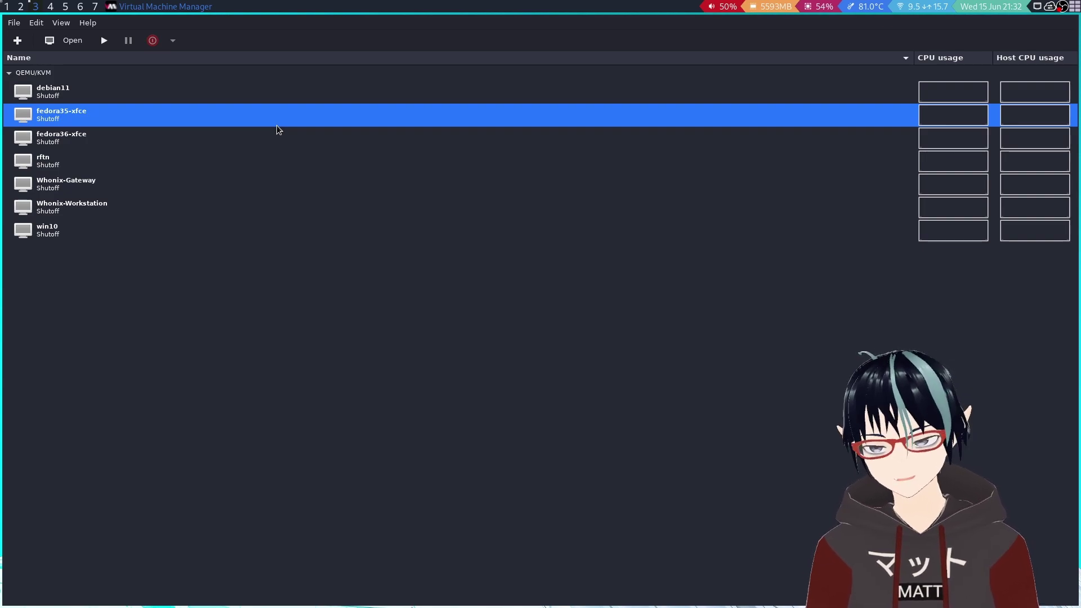
- Collapse the QEMU/KVM connection and start a new virtual machine, trying the Network Install and Import existing disk image options
click(28, 73)
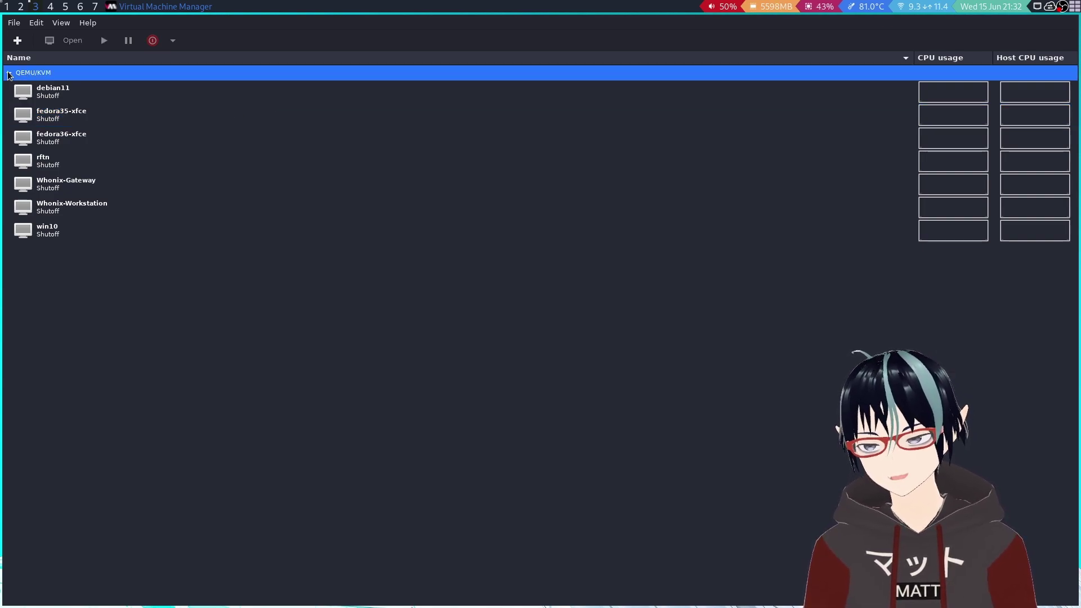
click(9, 72)
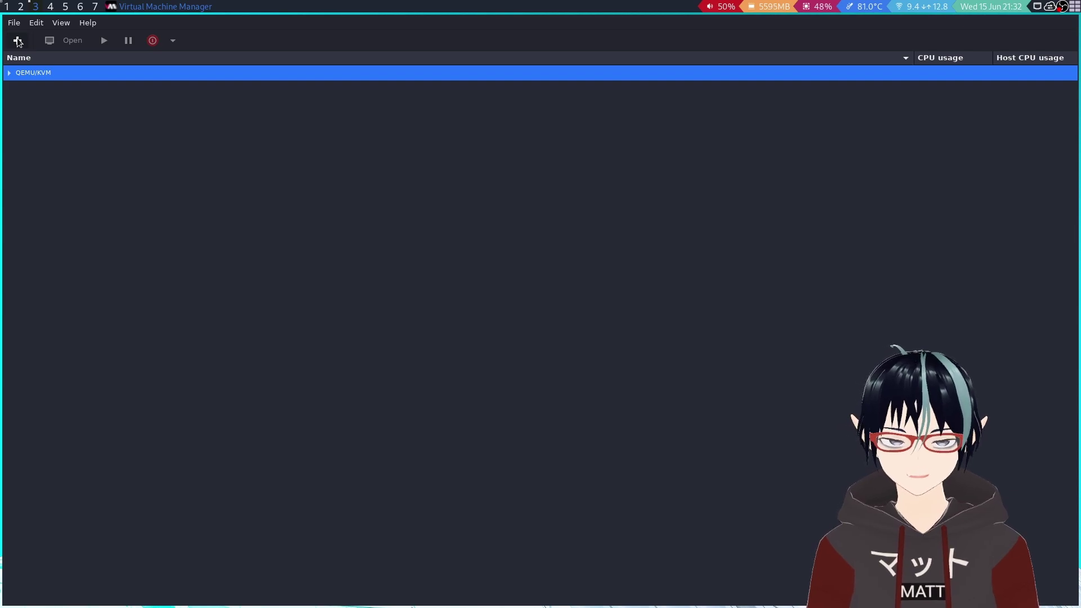
click(17, 41)
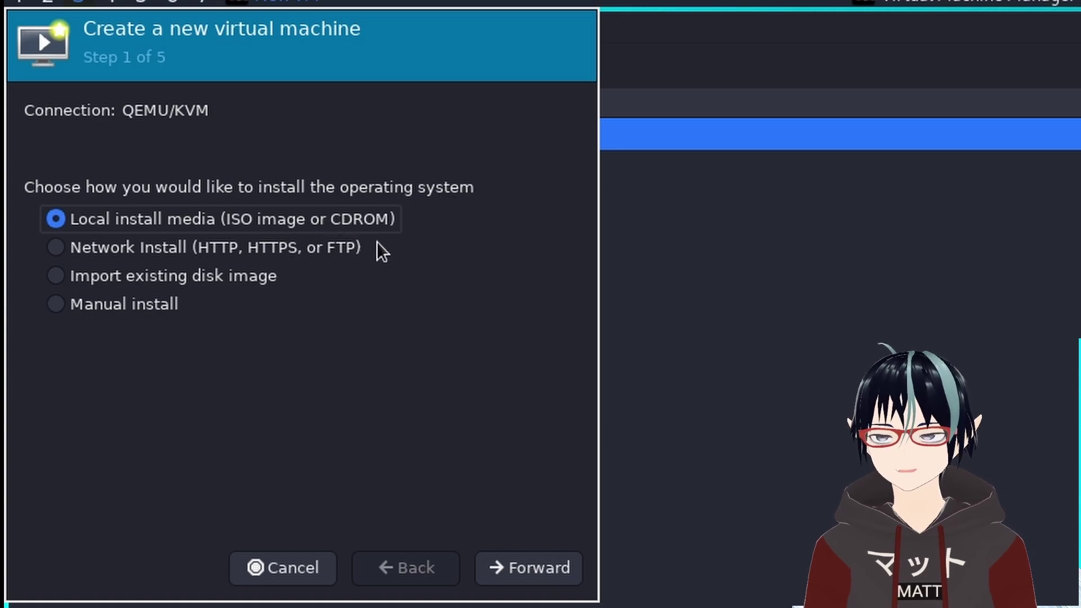
click(85, 254)
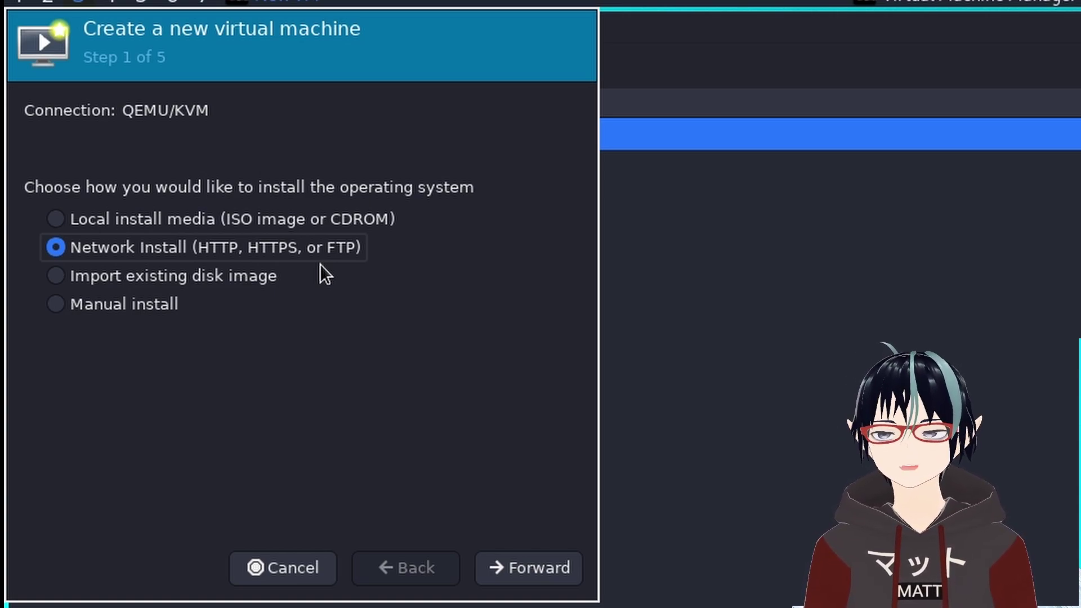
click(264, 283)
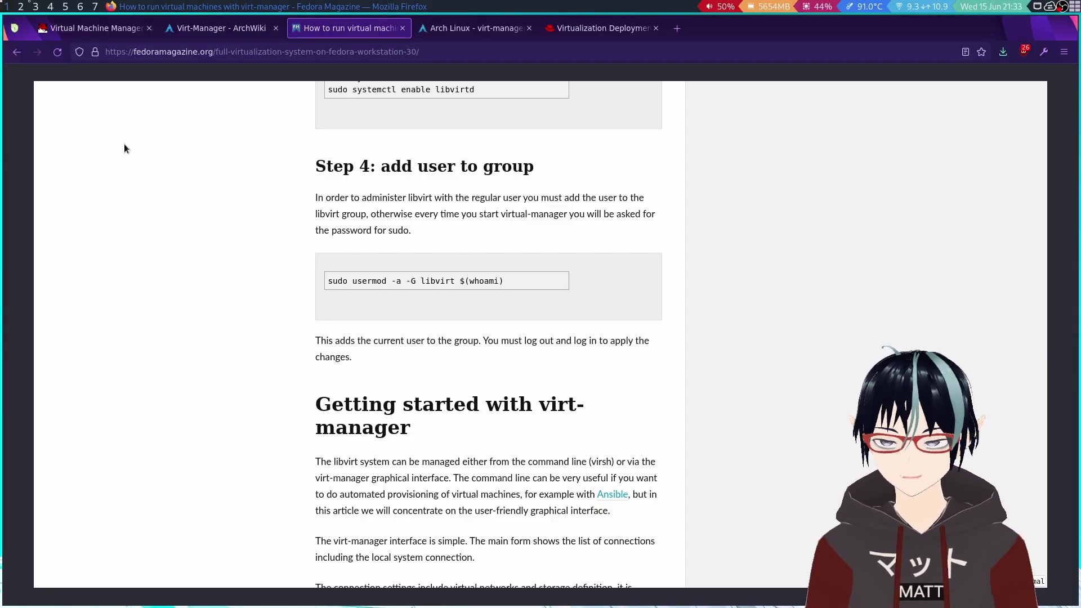
- Switch to Firefox and open the Whonix for KVM wiki page from whonix.org in a new tab
key(ctrl+t)
text(whonix.org)
key(Return)
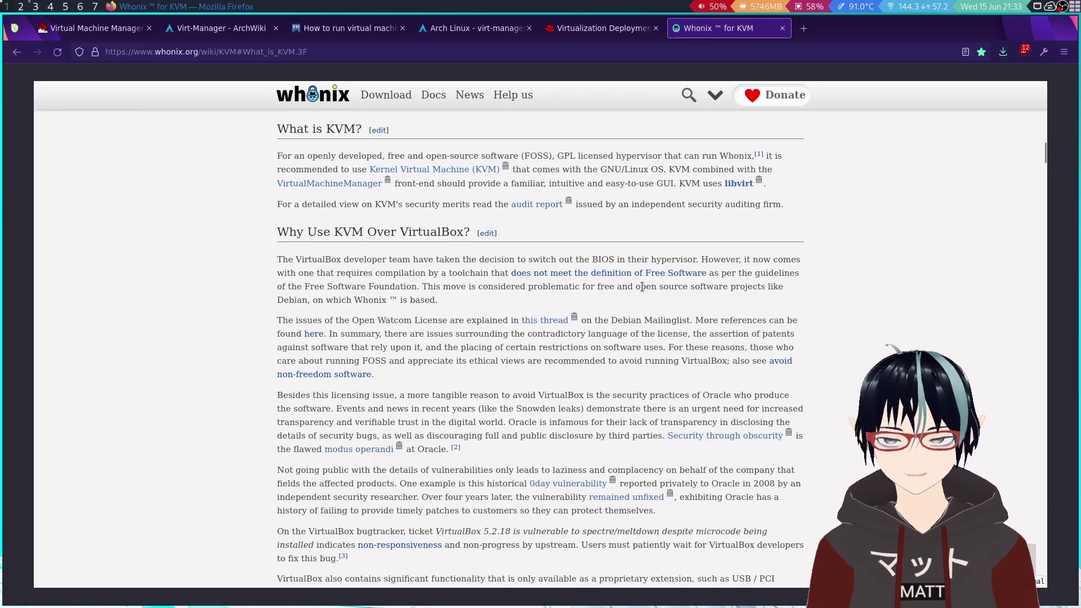
- Examine the Whonix page's KVM setup instructions, including the Install KVM sections for each distribution
scroll(701, 296, down, 4)
scroll(701, 297, down, 8)
scroll(701, 296, up, 5)
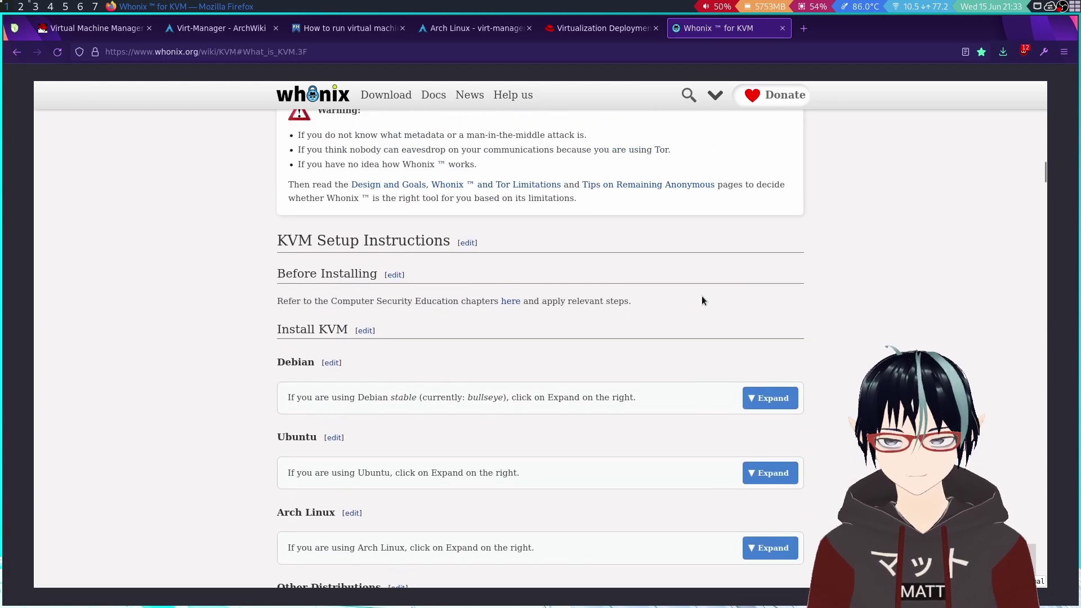
scroll(702, 296, down, 3)
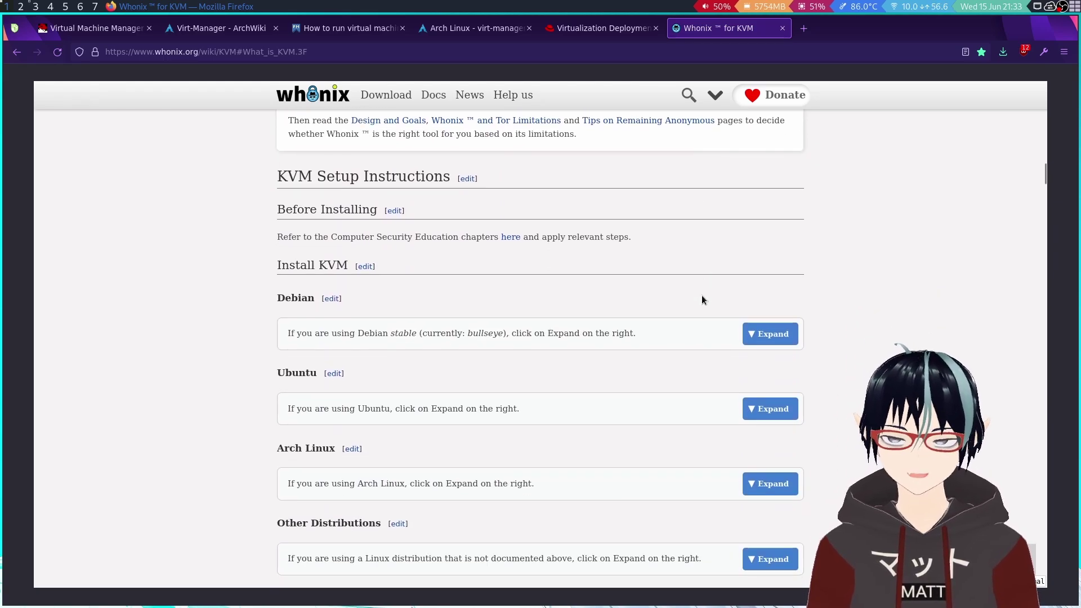
scroll(715, 298, down, 4)
scroll(728, 302, up, 3)
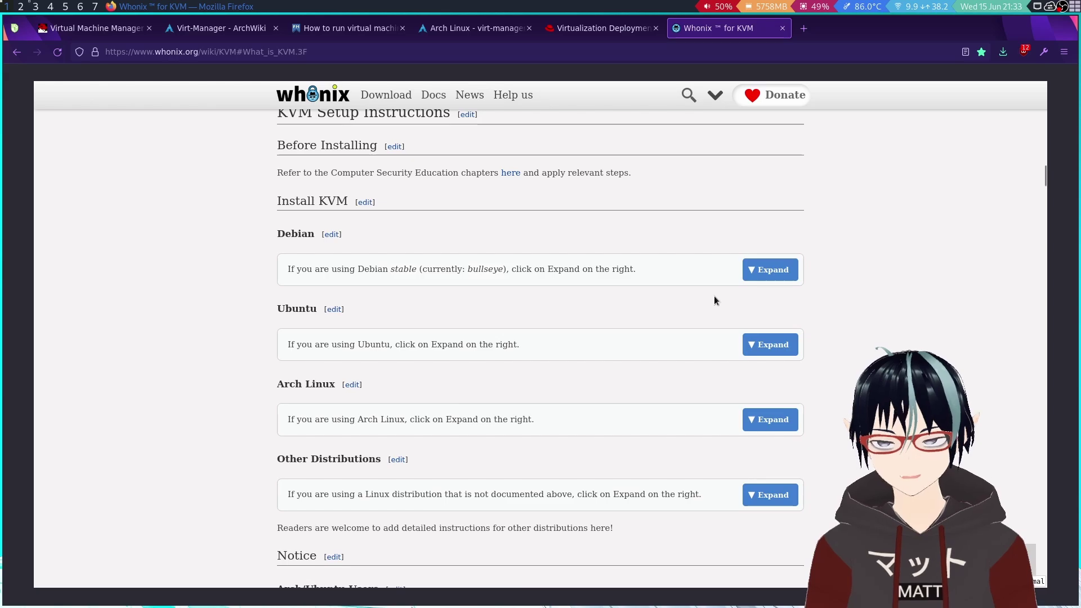
scroll(775, 332, down, 5)
scroll(728, 270, up, 4)
- Examine the Whonix page's network start, decompression, XML configuration, group setup and Arch/Ubuntu notice sections
scroll(729, 273, down, 15)
scroll(730, 273, down, 5)
scroll(730, 273, up, 5)
scroll(725, 285, down, 1)
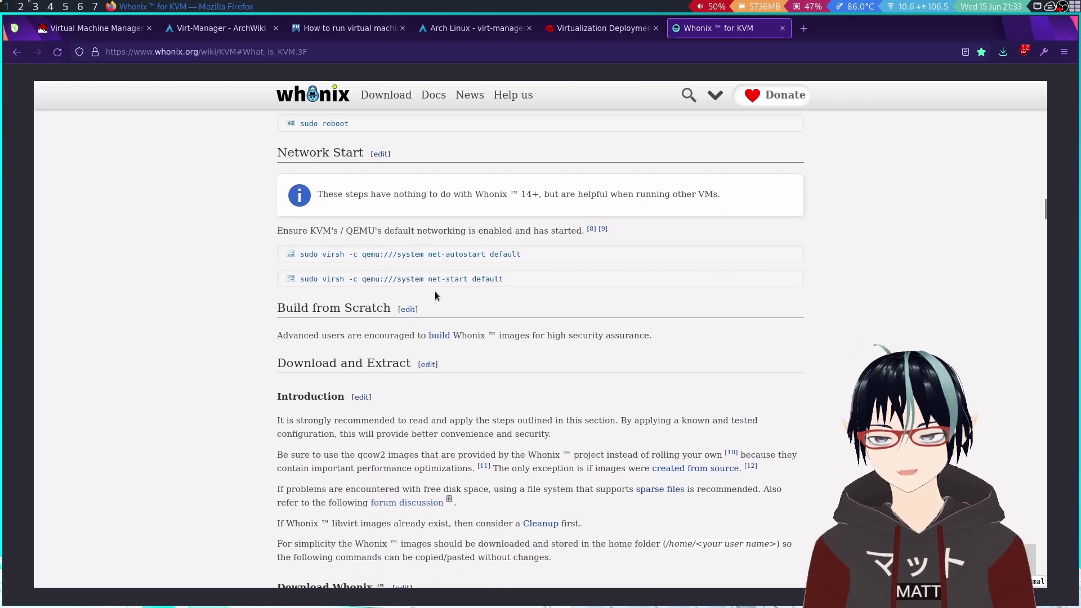
scroll(512, 349, down, 13)
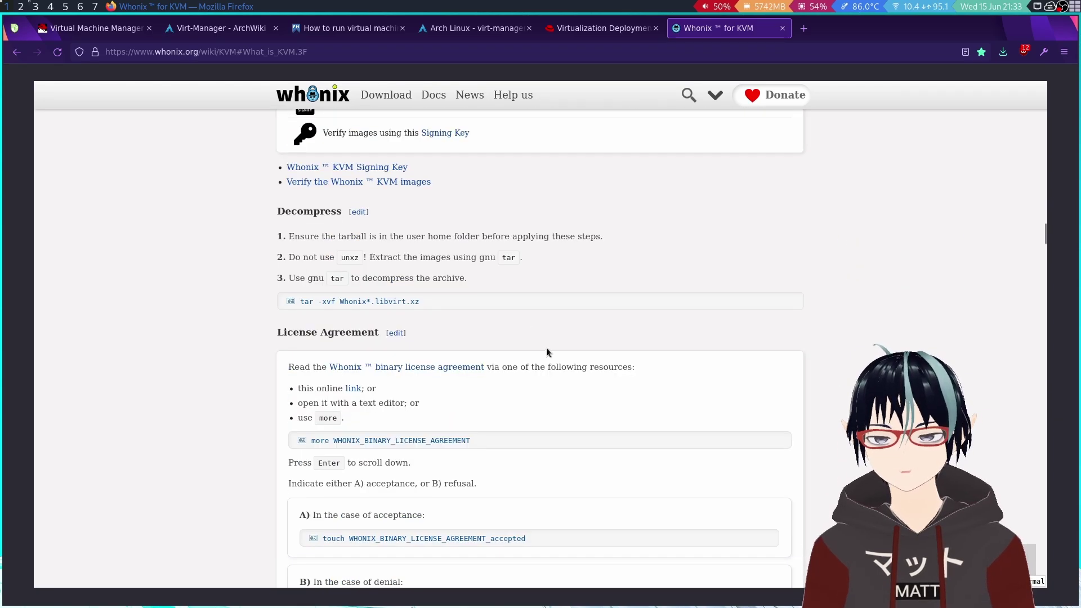
scroll(546, 349, down, 9)
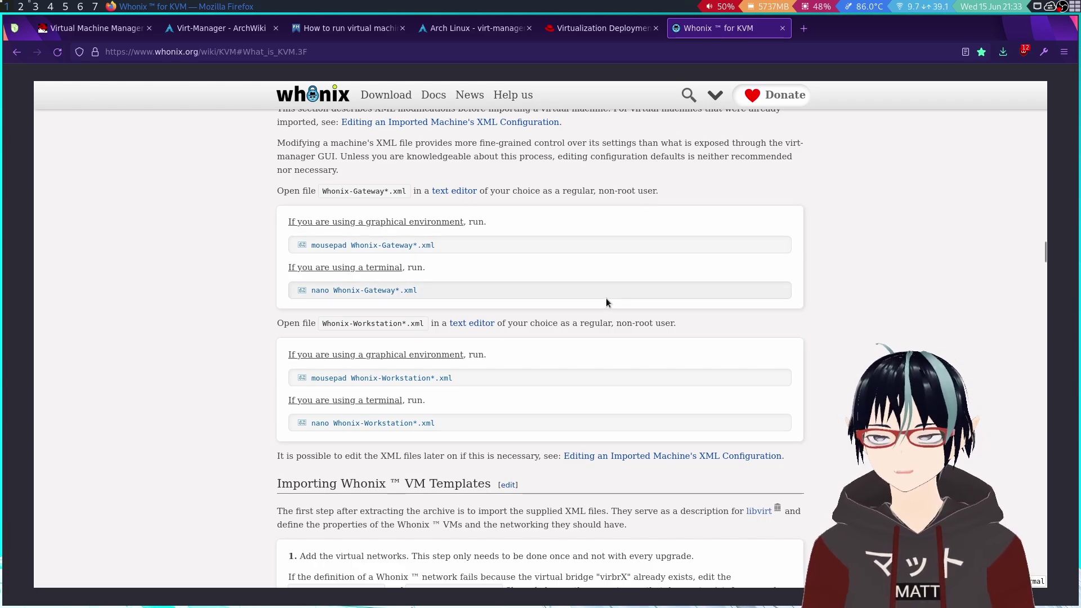
scroll(618, 302, up, 20)
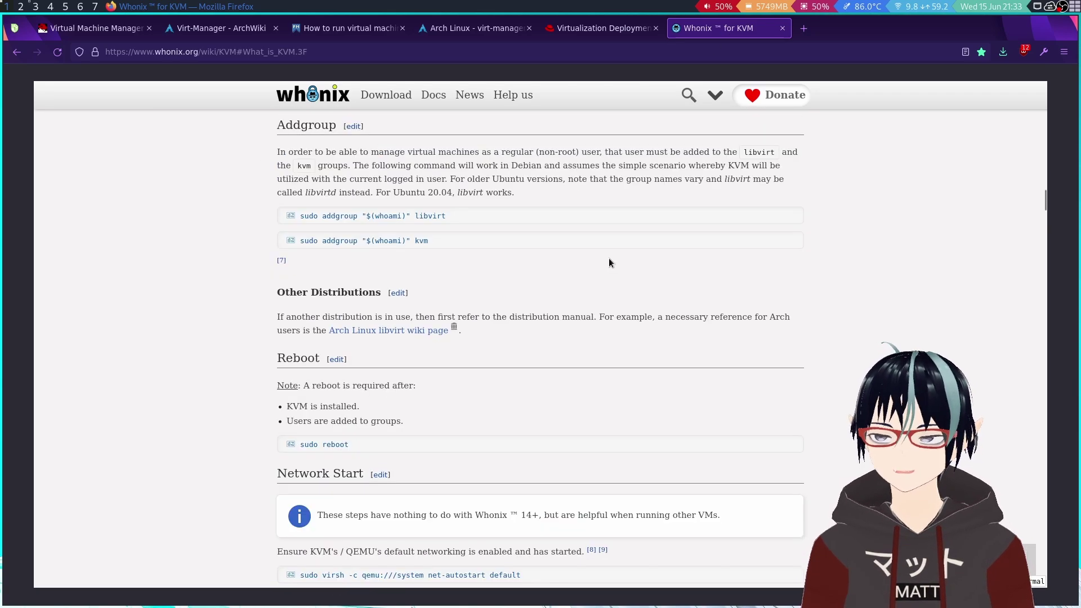
scroll(609, 262, up, 8)
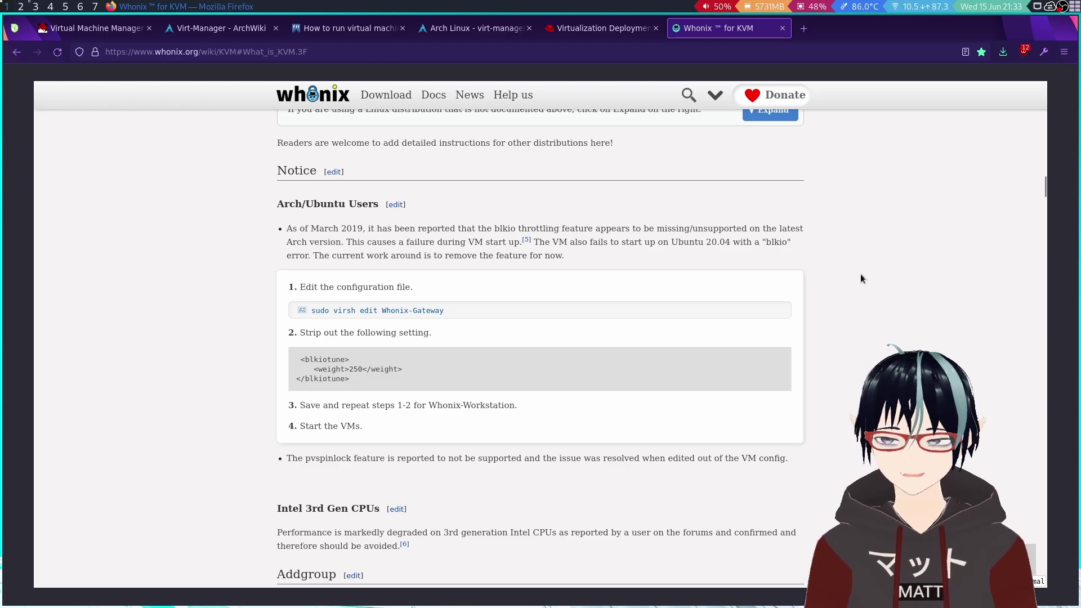
scroll(687, 305, up, 3)
scroll(658, 269, down, 15)
scroll(657, 269, down, 12)
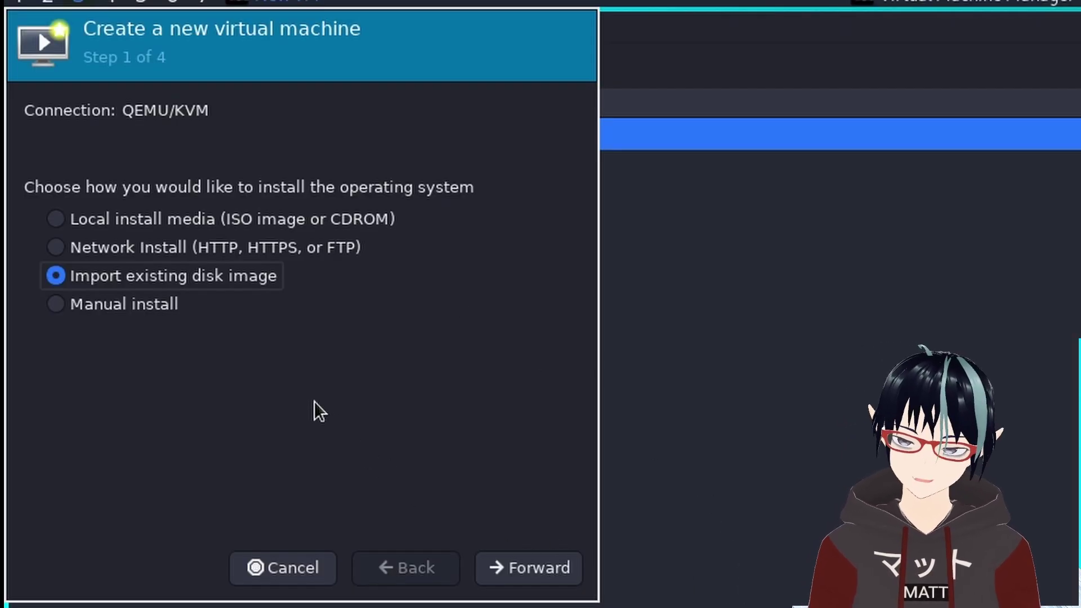
- Back in Virtual Machine Manager, choose local install media and browse the default storage pool, selecting debian11.qcow2
click(334, 220)
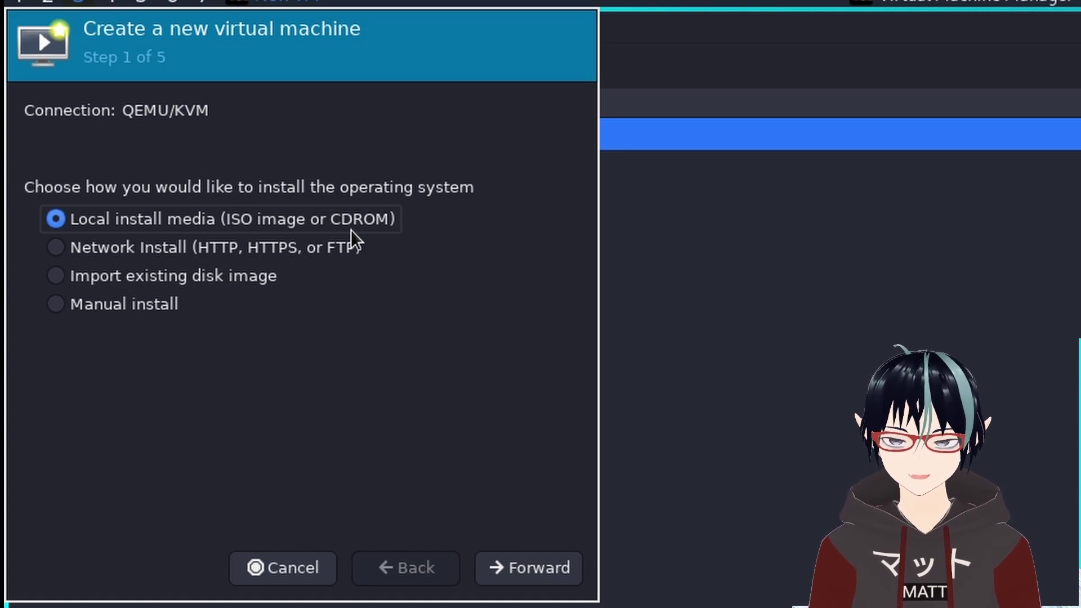
click(528, 580)
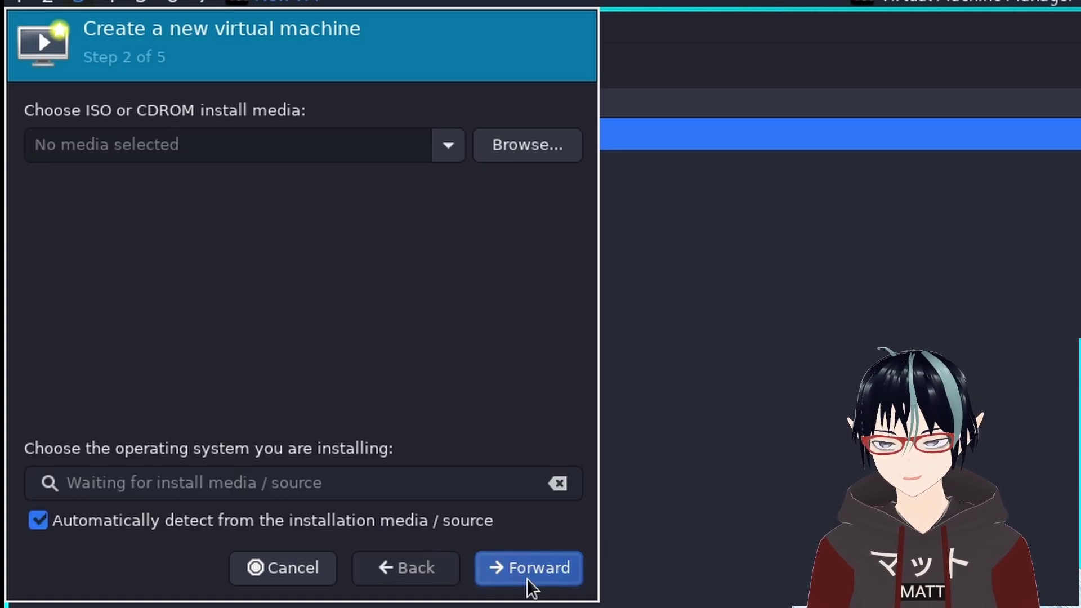
click(522, 144)
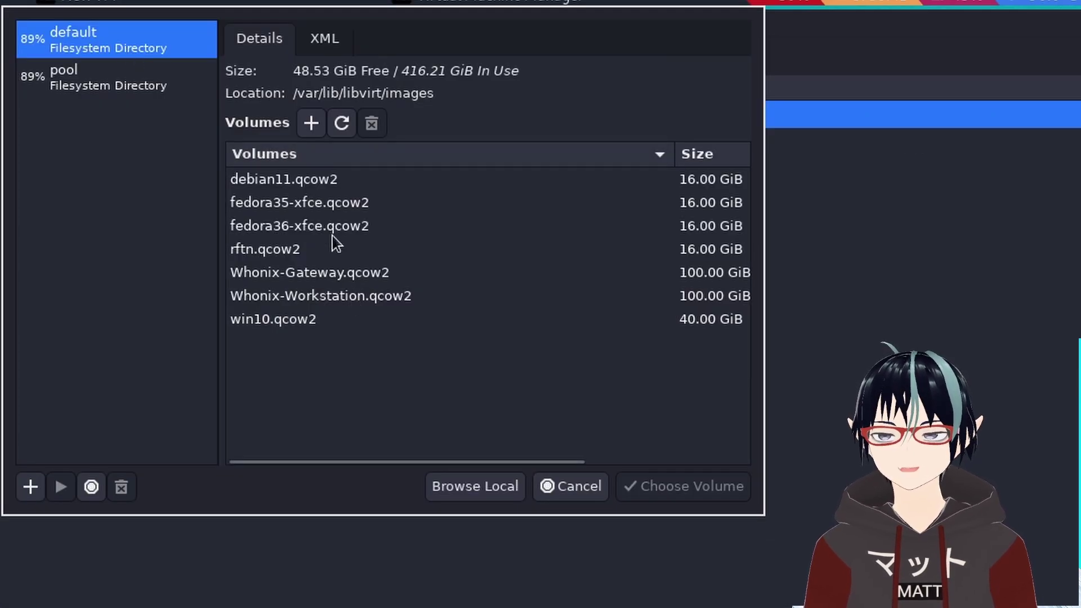
click(320, 178)
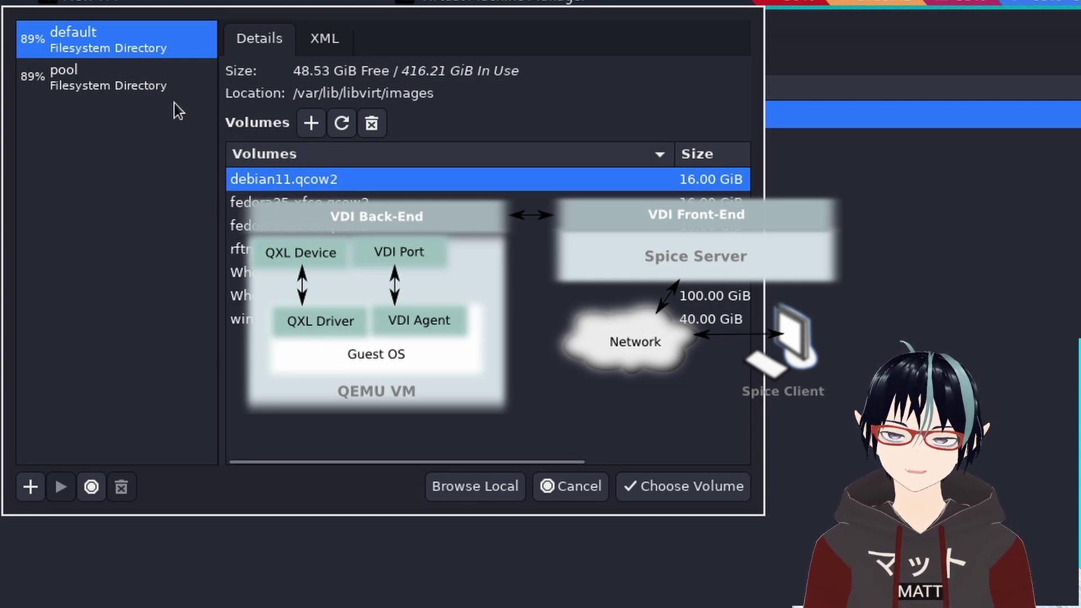
- Review the target path in the Create storage pool form and close it without creating a pool
click(31, 487)
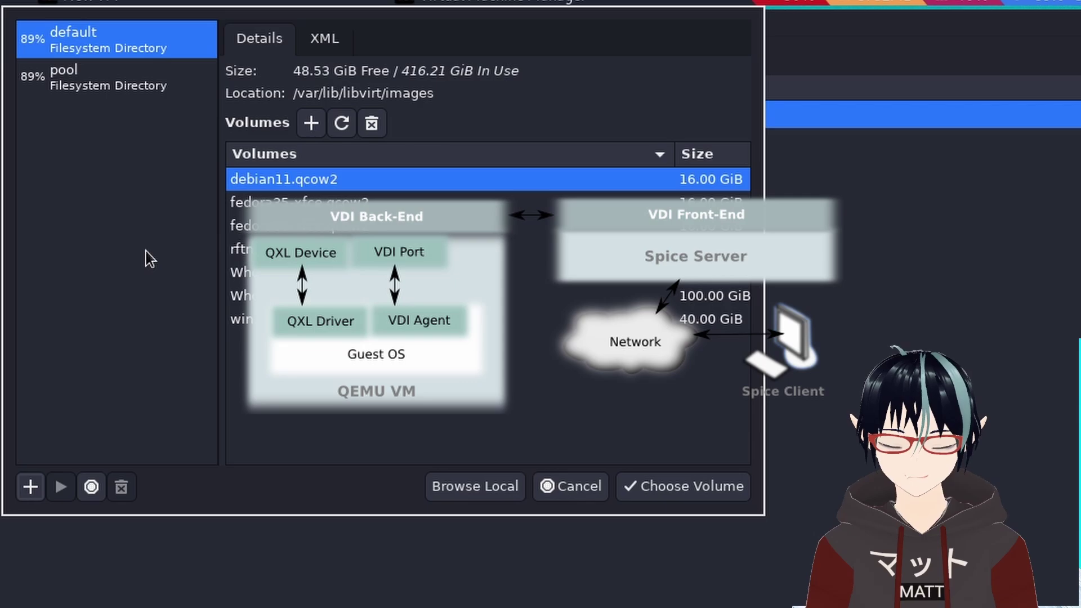
click(31, 486)
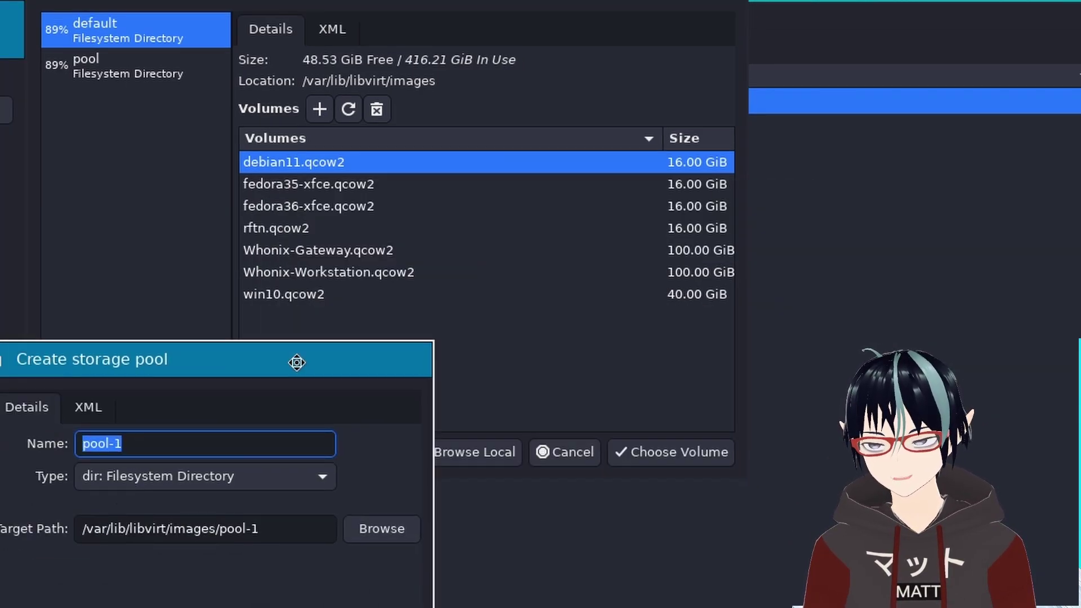
drag(284, 388, 565, 258)
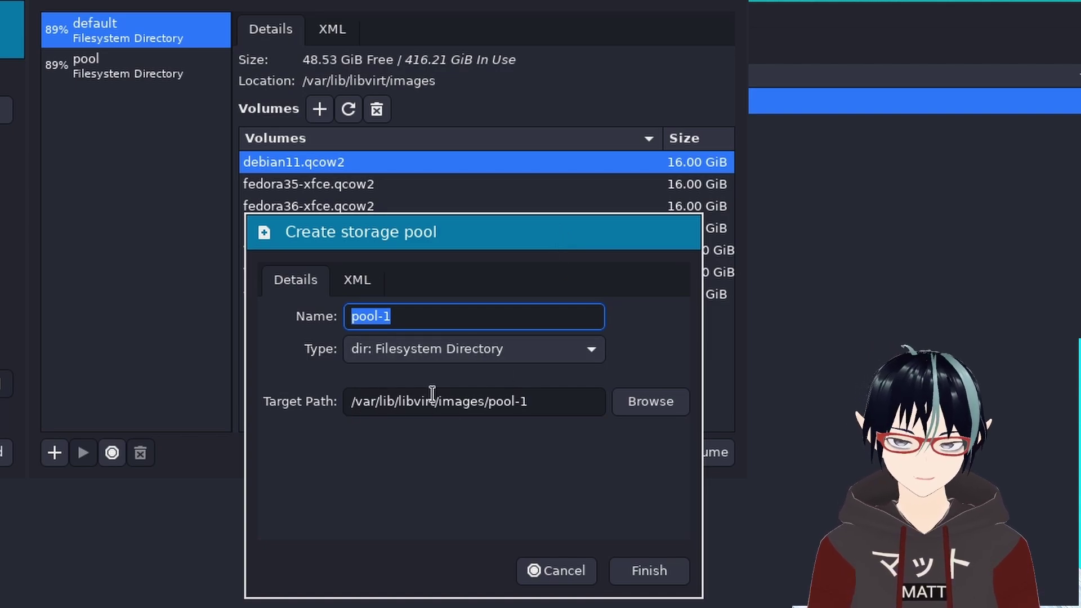
drag(531, 401, 281, 399)
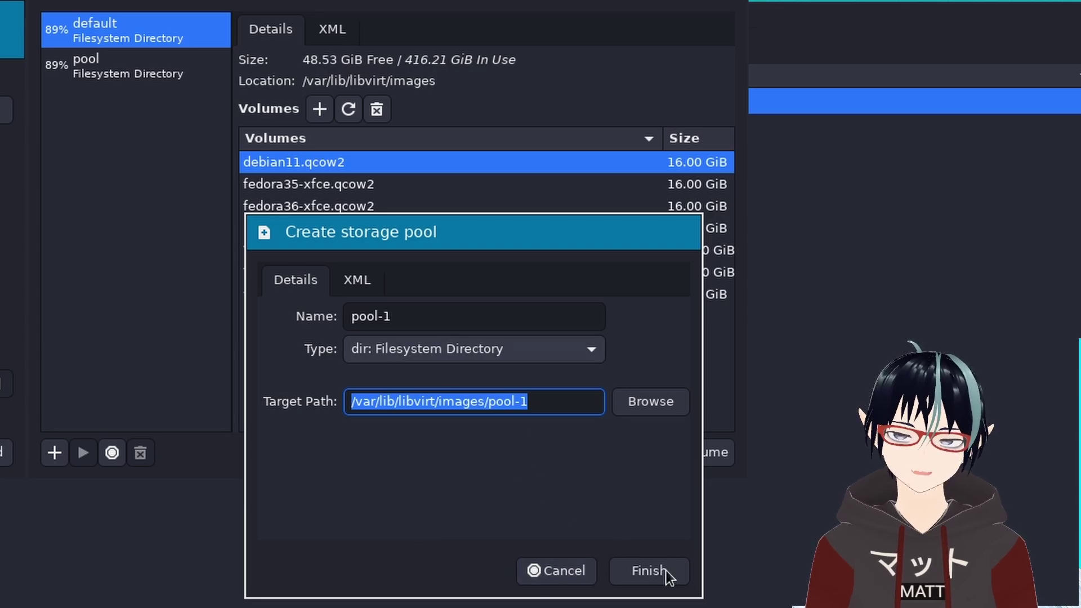
click(589, 571)
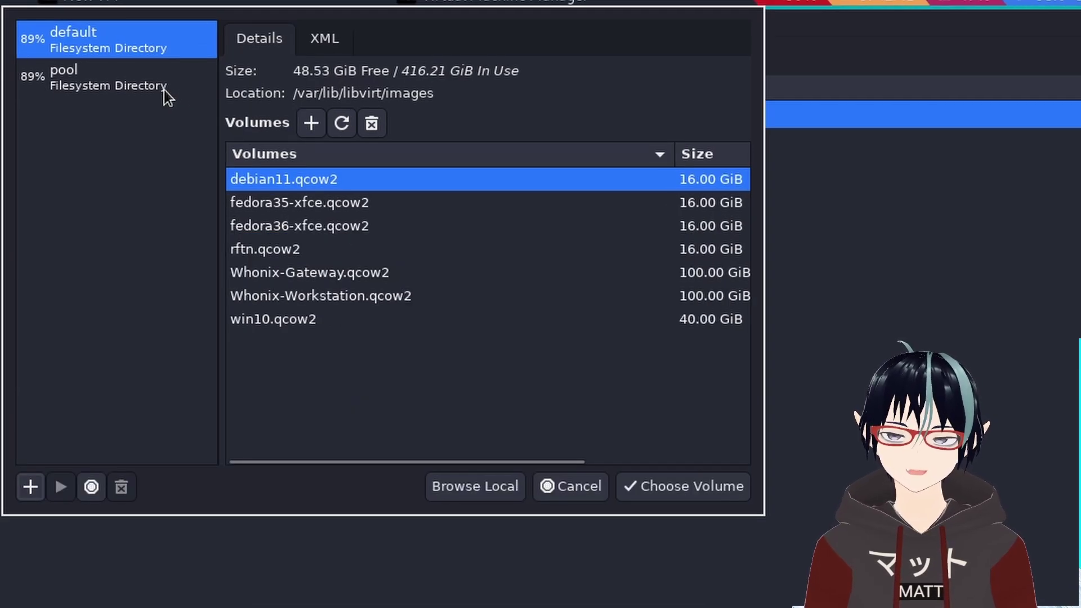
- Choose Fedora-Xfce-Live-x86_64-36-1.5.iso from the storage pool named pool as the install media
click(180, 78)
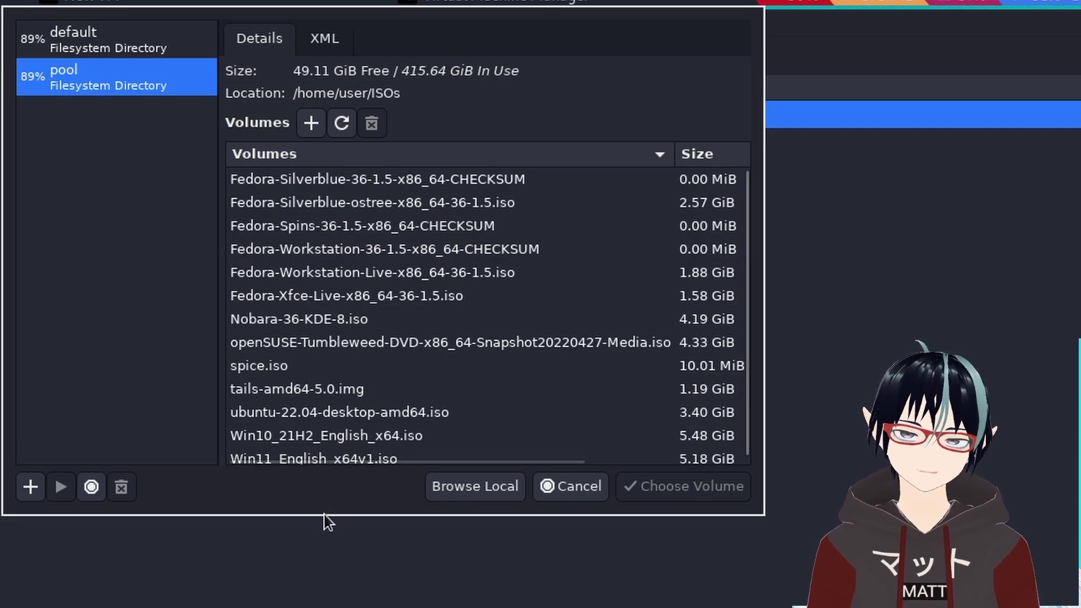
scroll(427, 342, down, 1)
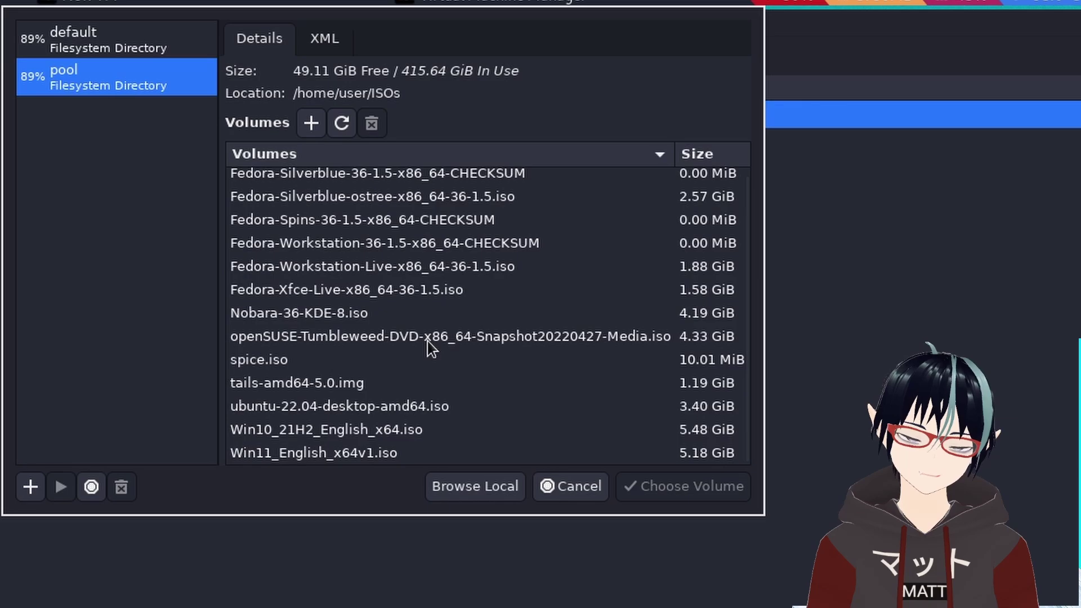
click(429, 343)
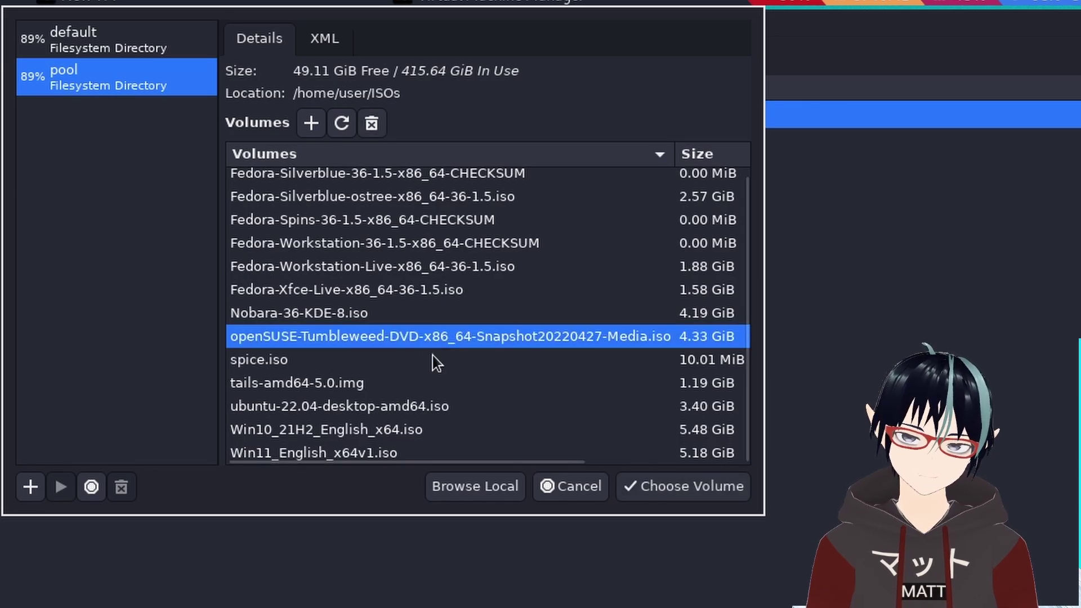
click(437, 360)
scroll(441, 365, up, 1)
click(447, 248)
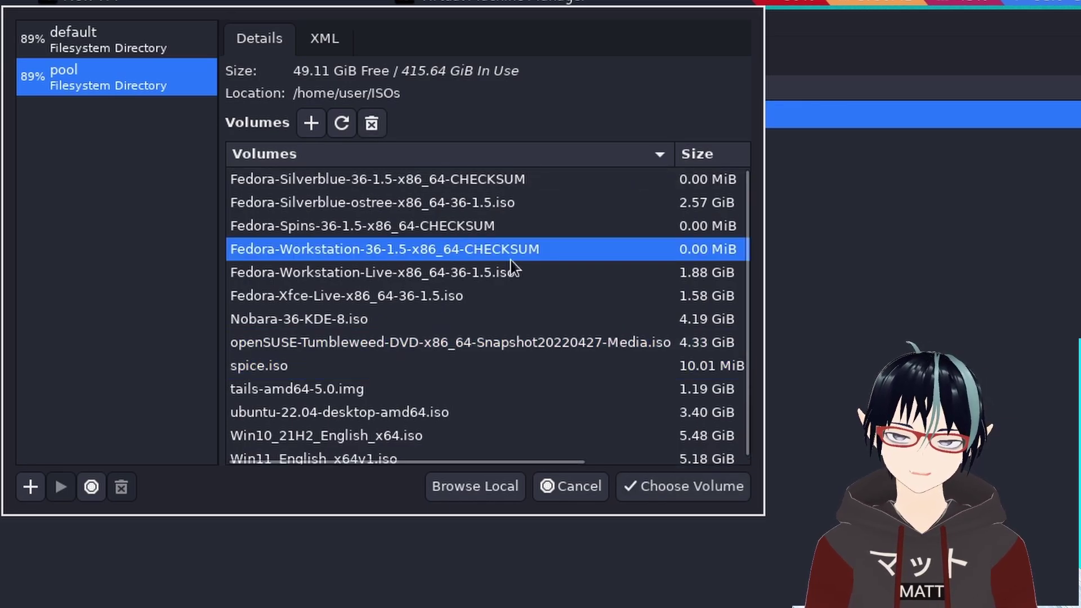
scroll(367, 407, down, 1)
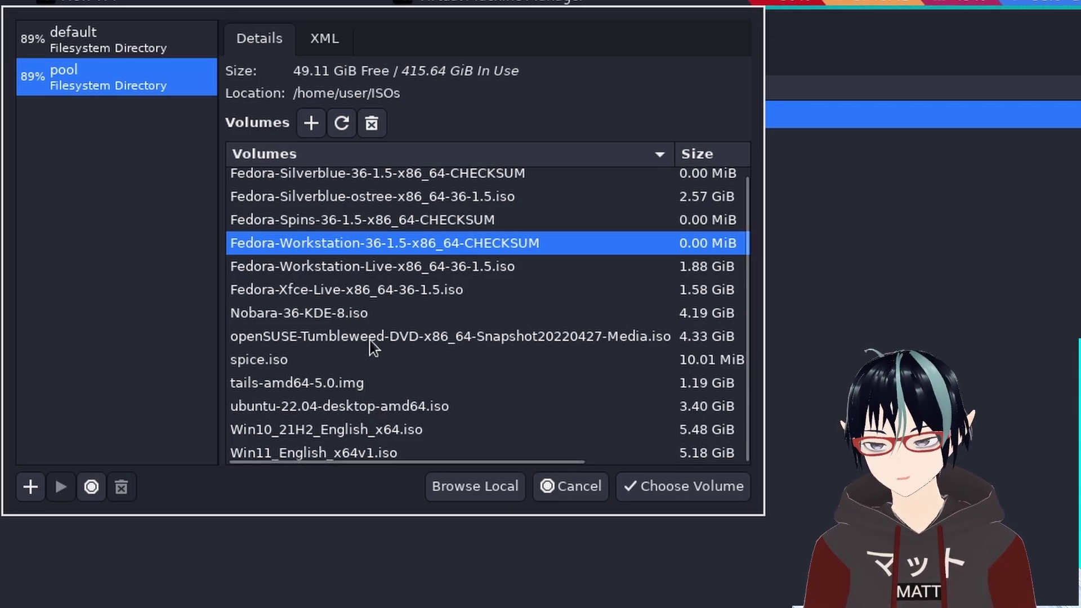
click(361, 299)
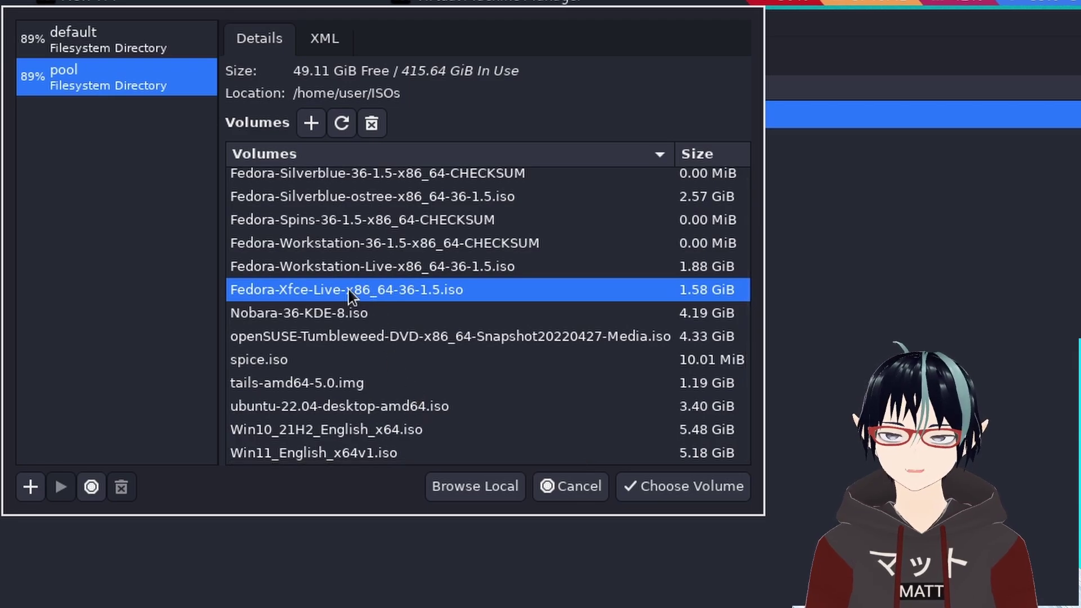
click(712, 483)
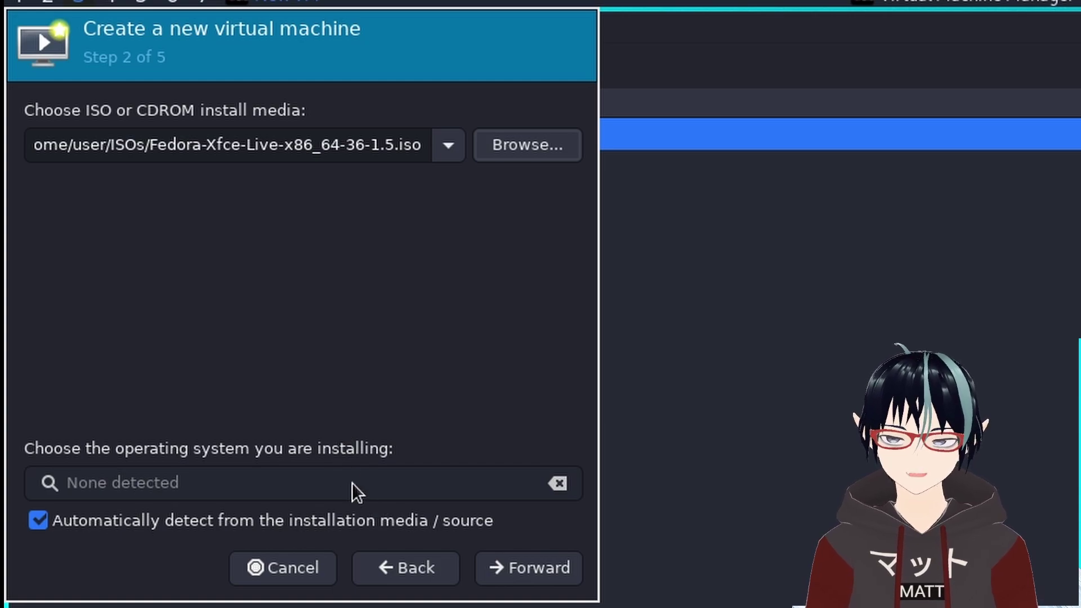
- Disable automatic operating system detection, search for "fedora" and set the operating system to Fedora Linux 36
click(270, 513)
click(281, 497)
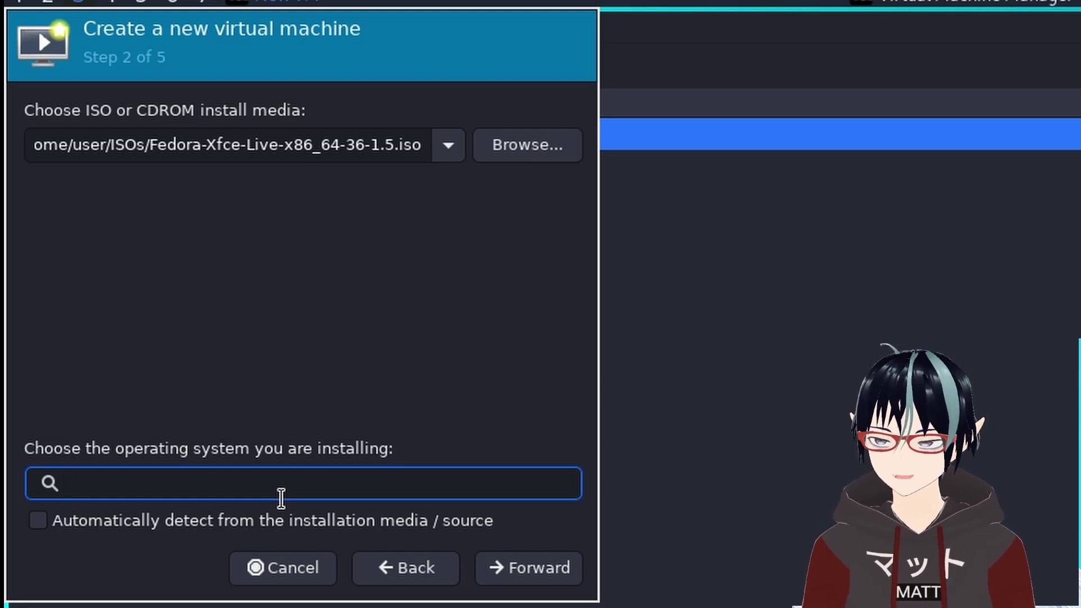
text(fedora)
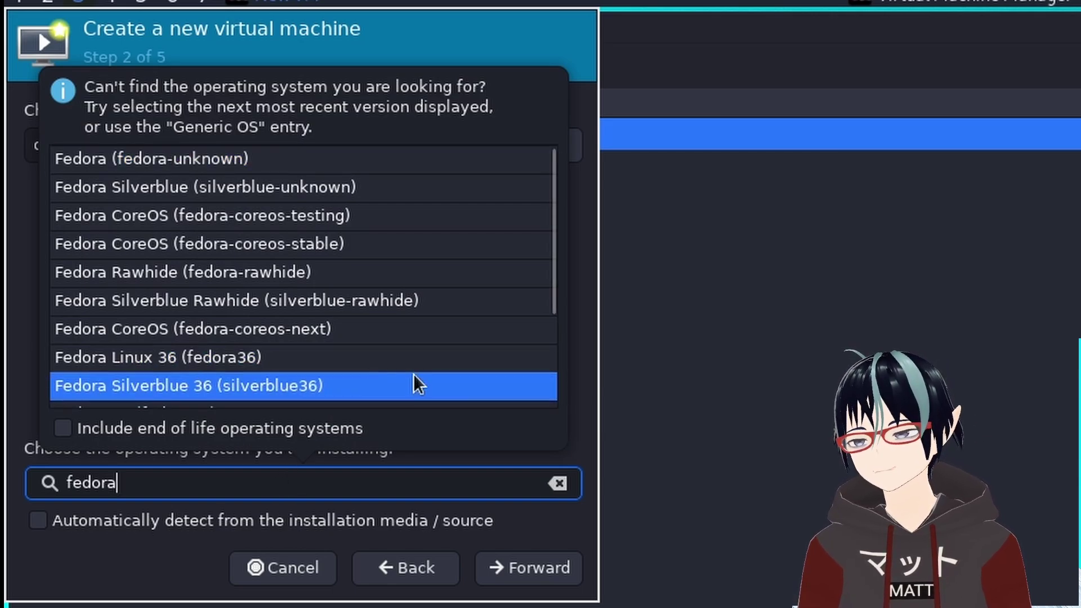
click(353, 357)
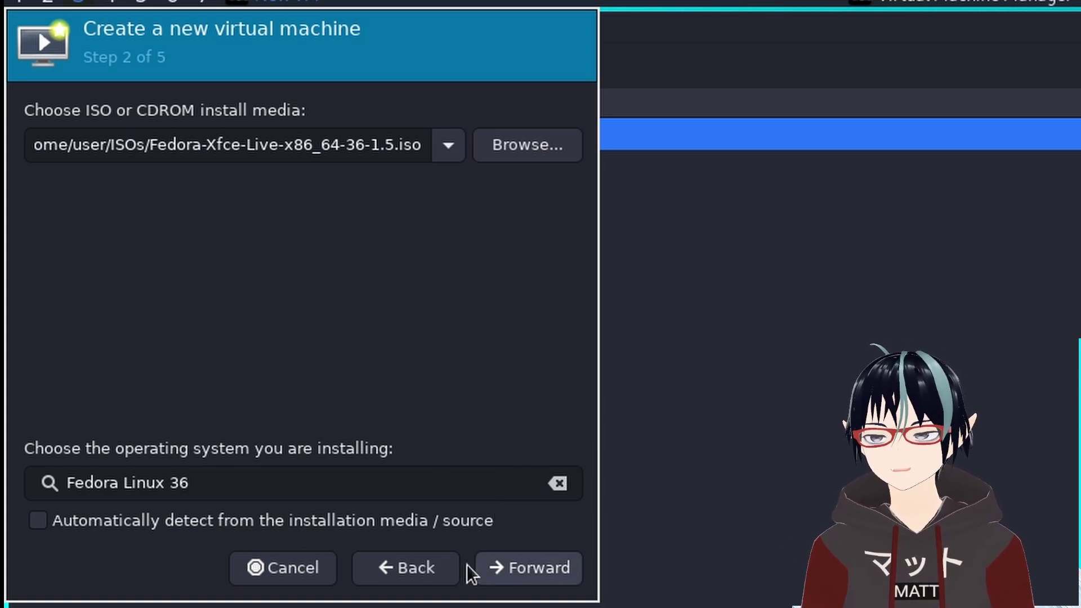
click(301, 476)
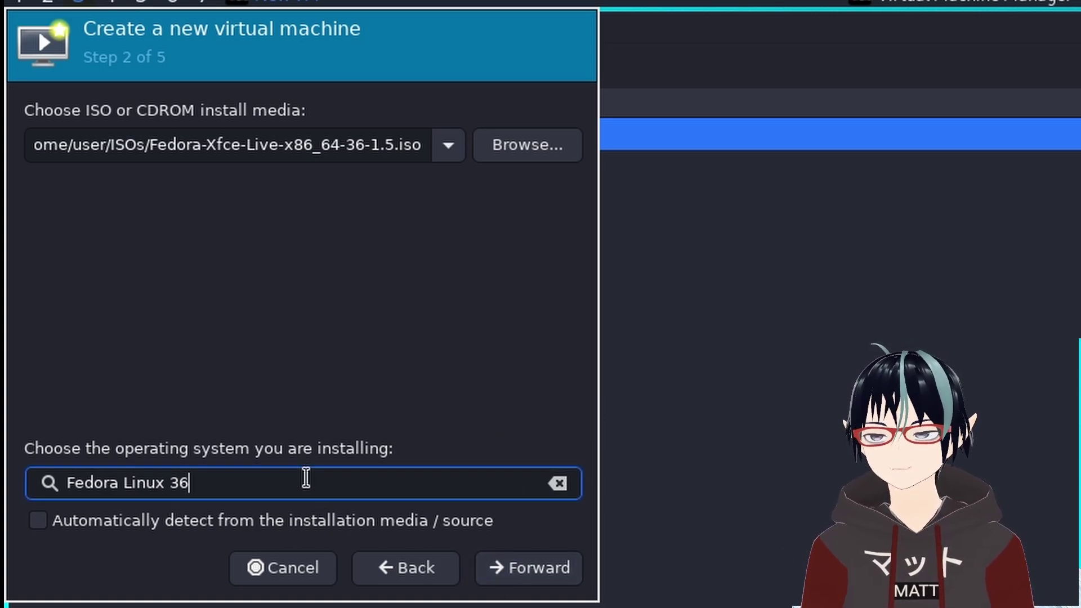
- Allocate 1 CPU and 8192 MiB of memory to the new virtual machine and continue to the storage settings
click(499, 568)
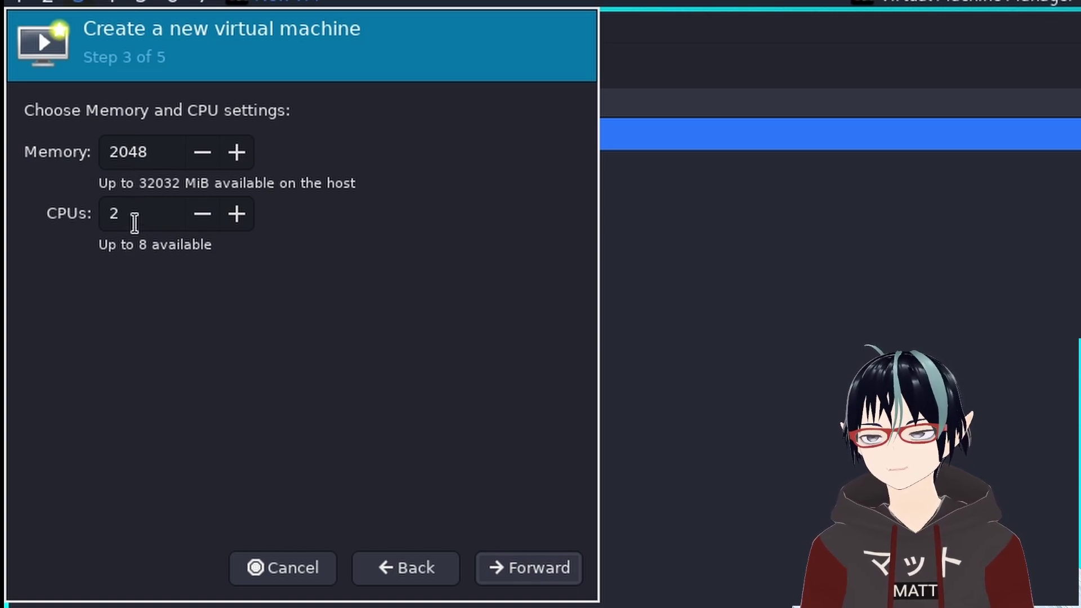
click(207, 211)
click(161, 145)
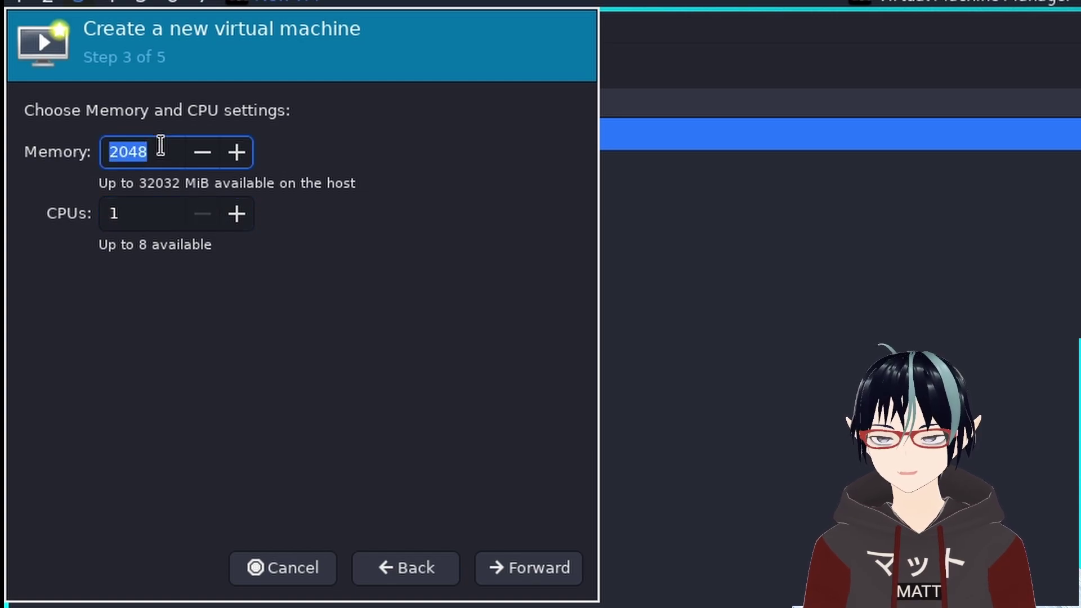
text(8192)
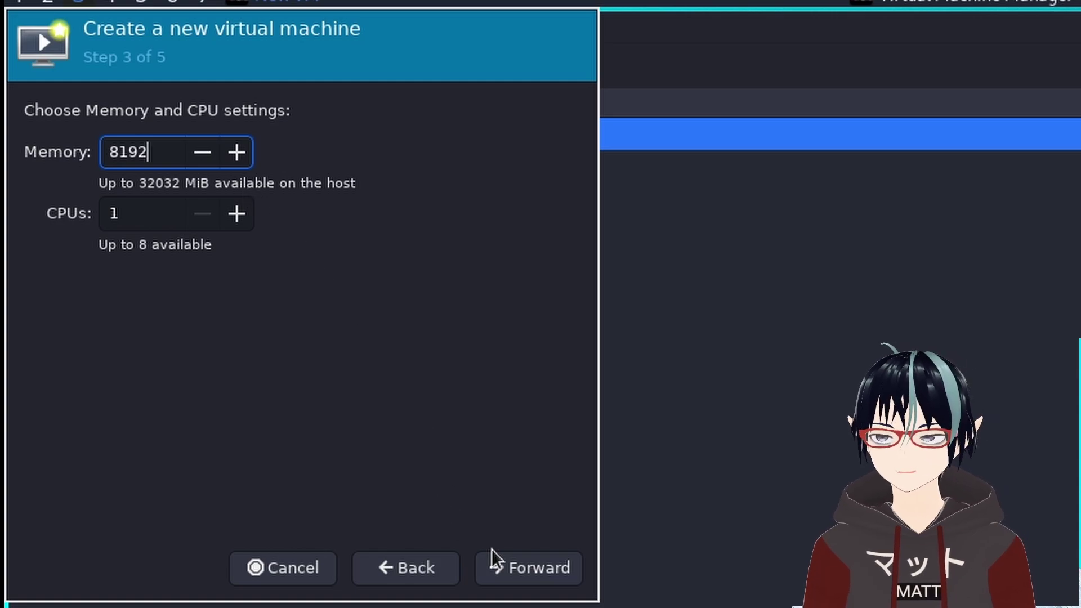
click(505, 559)
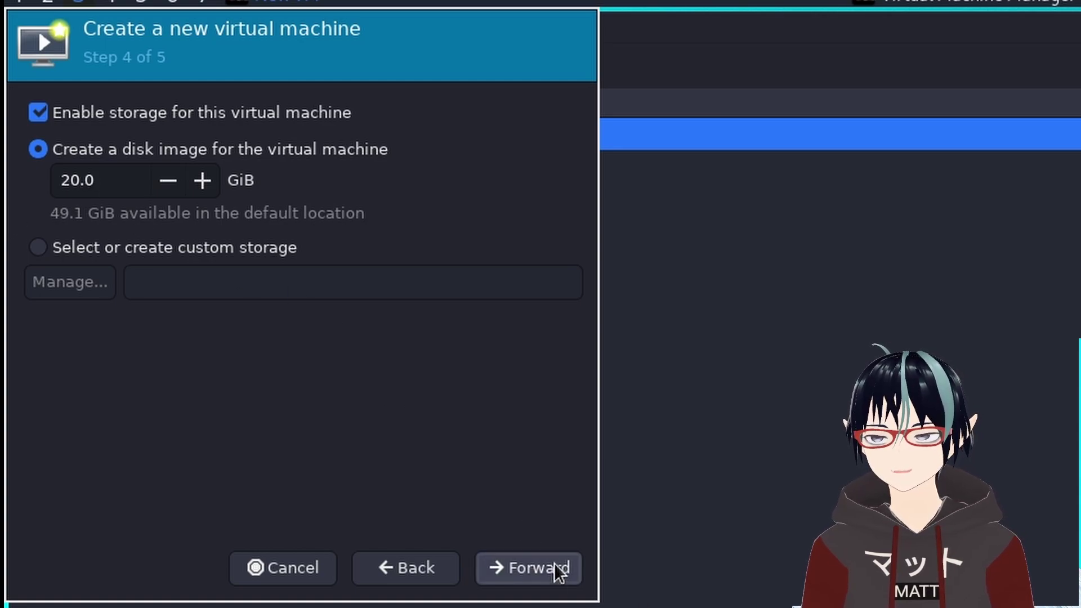
- Switch to custom storage and browse the volumes of the storage pools named pool and default
click(137, 251)
click(110, 281)
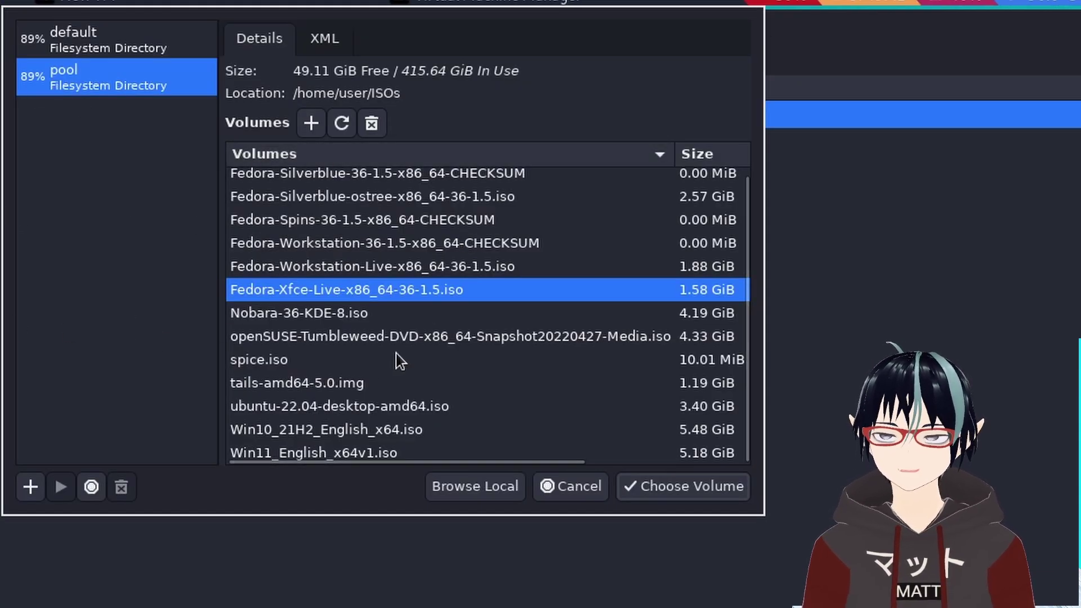
scroll(567, 342, up, 1)
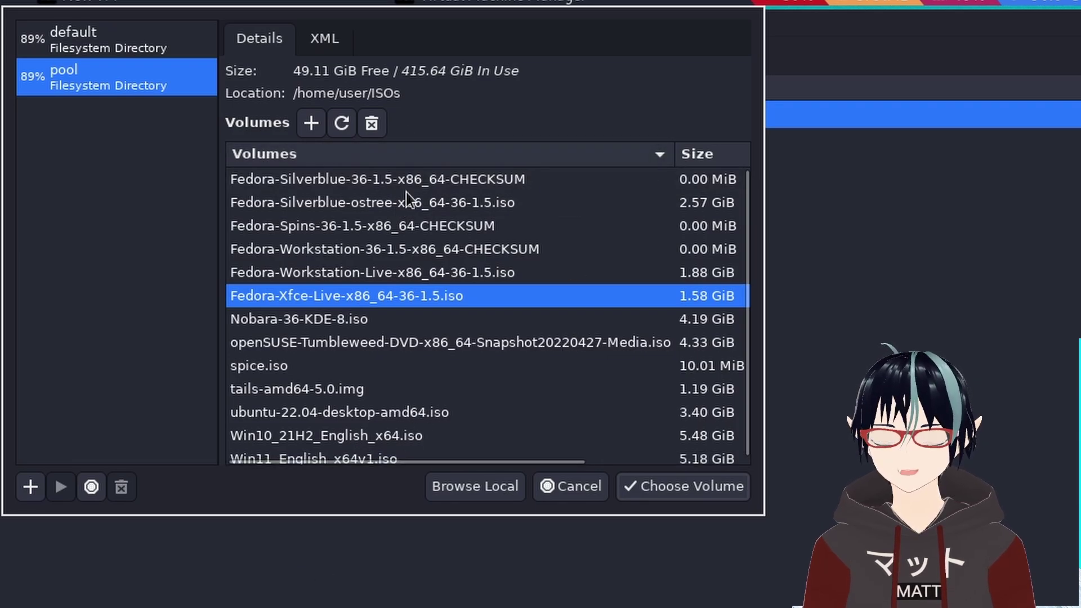
click(591, 488)
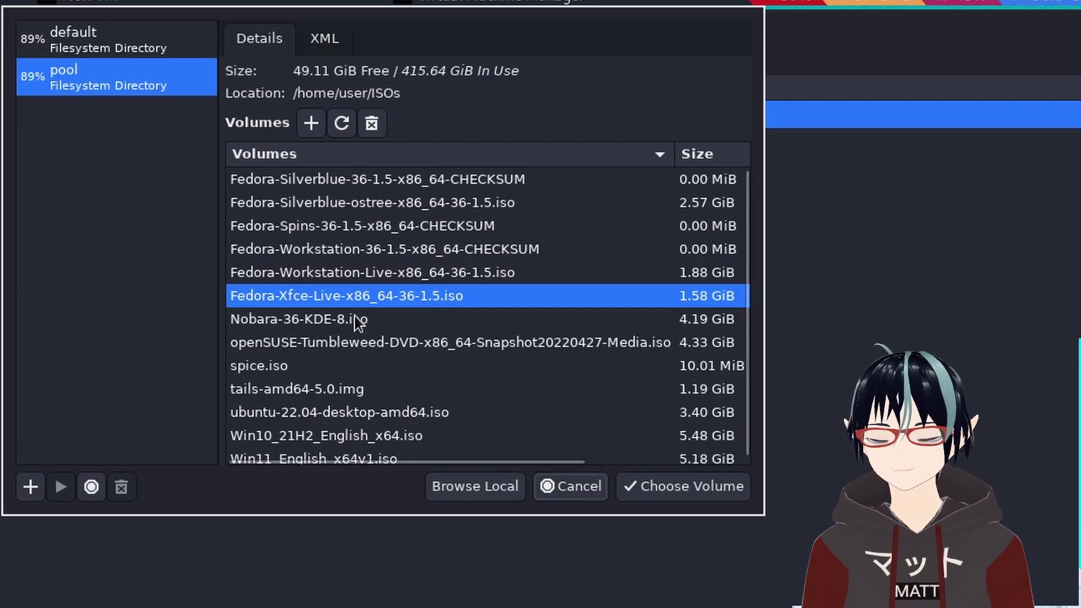
click(175, 53)
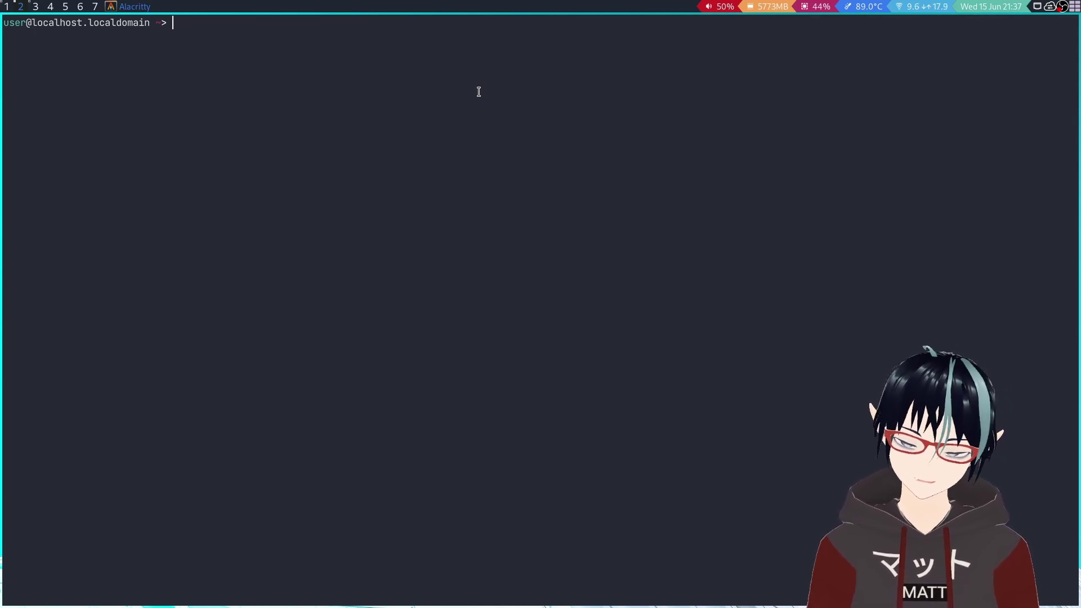
- In the Alacritty terminal, try to list the contents of /var/lib/libvirt/images with ls
key(ctrl+plus)
key(ctrl+plus)
key(ctrl+plus)
key(ctrl+plus)
key(ctrl+plus)
key(ctrl+plus)
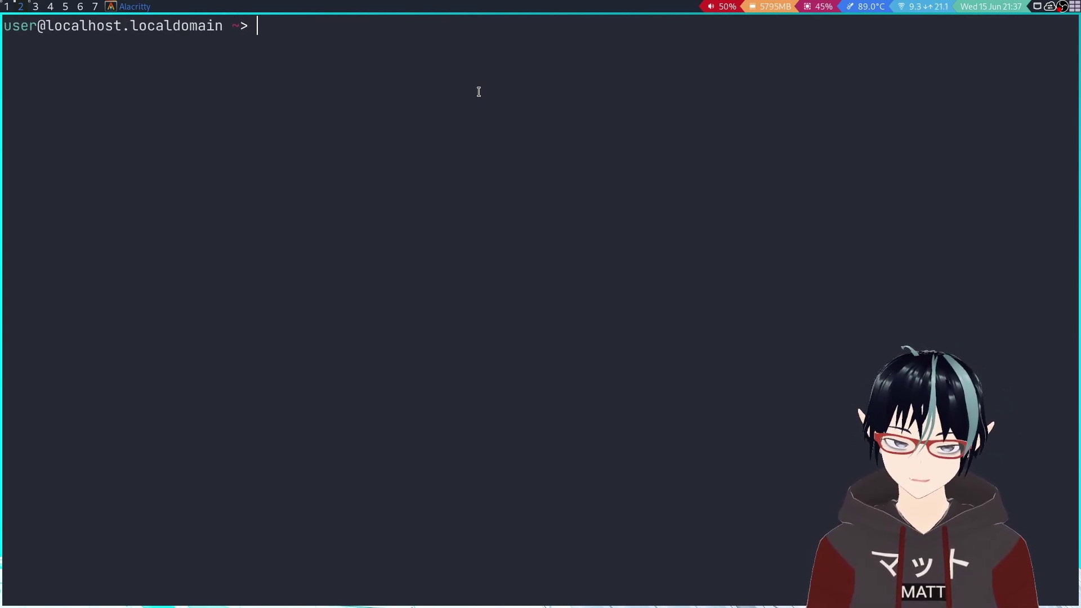
key(ctrl+plus)
key(ctrl+plus)
key(ctrl+plus)
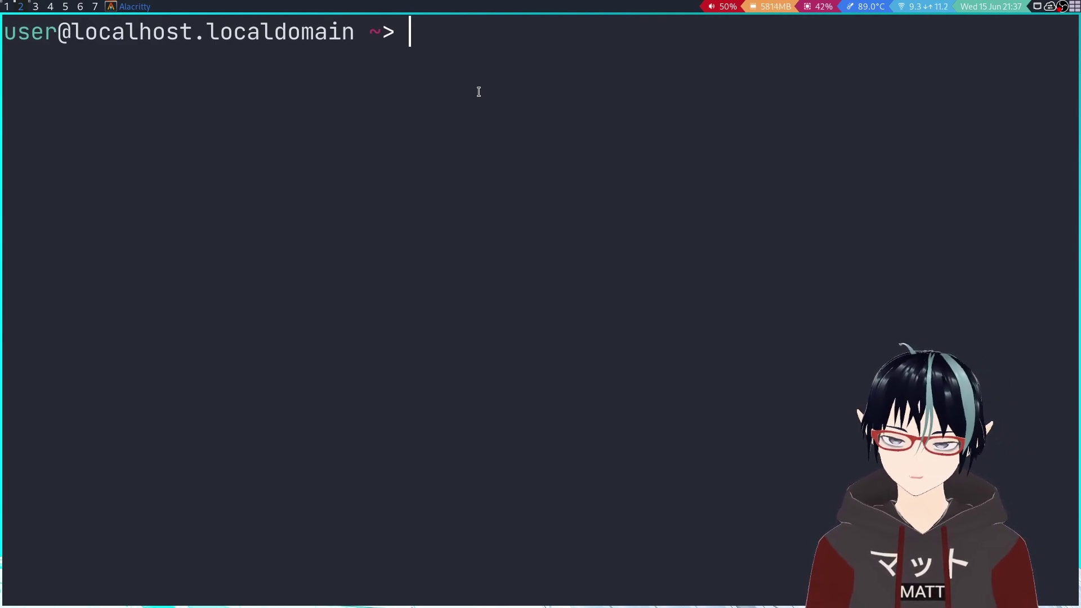
text(l)
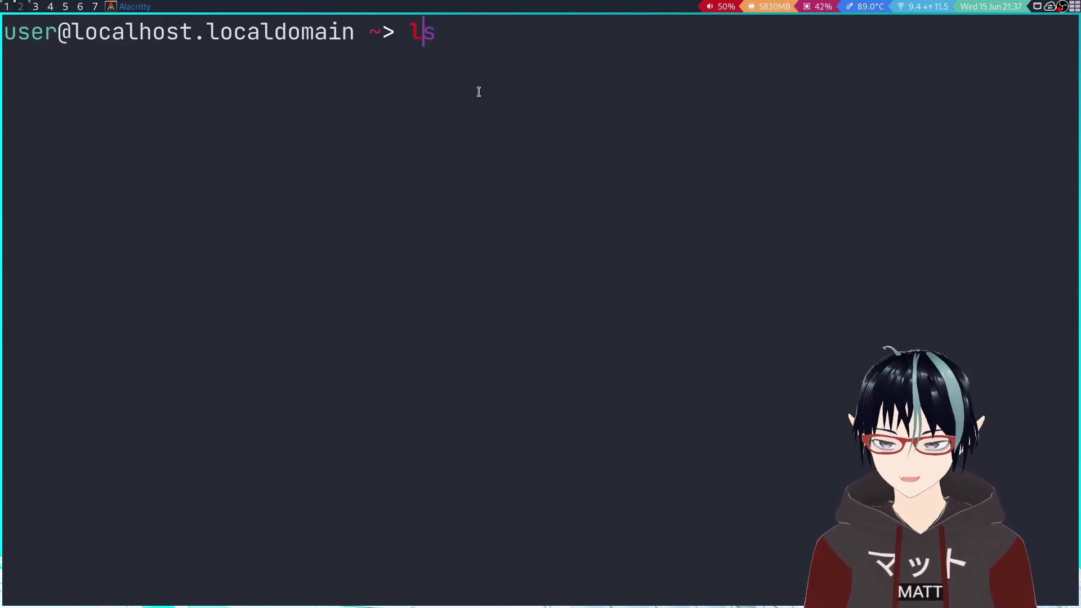
text(s )
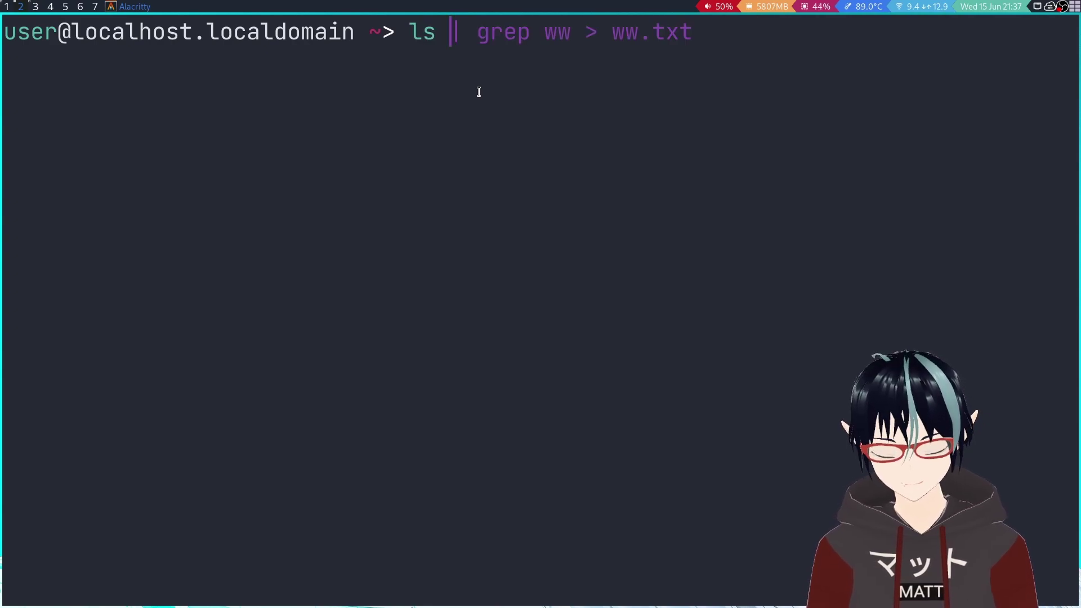
text(/var/l)
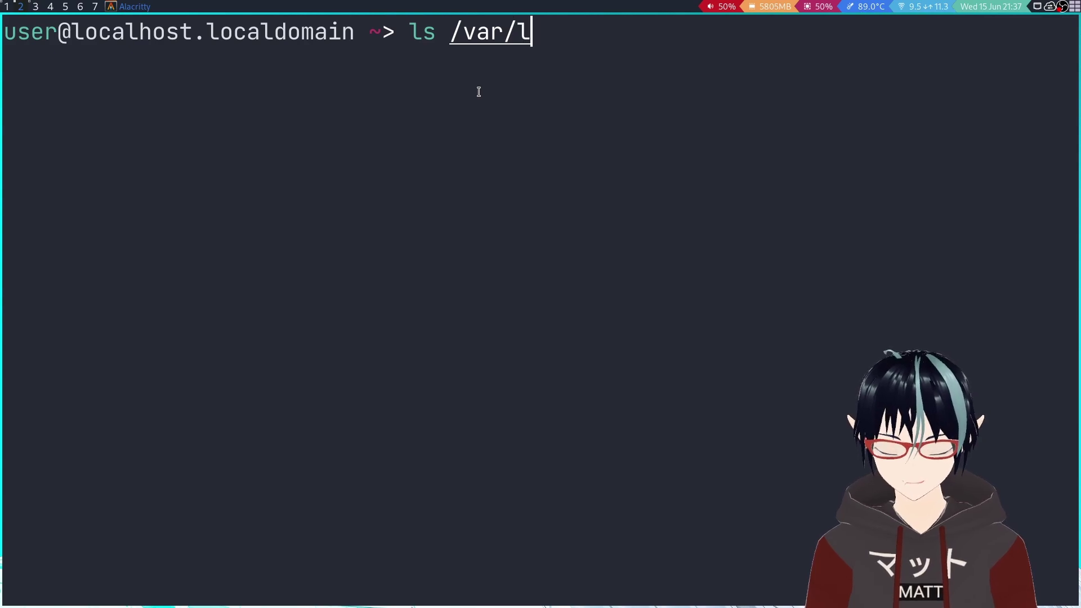
text(ib/libvirt/)
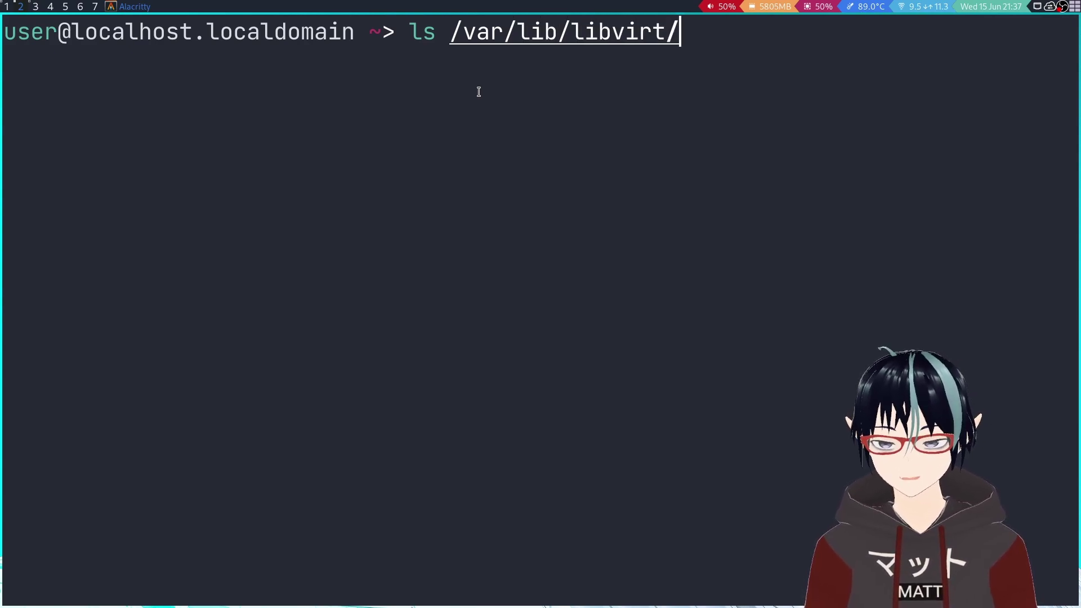
text(images/)
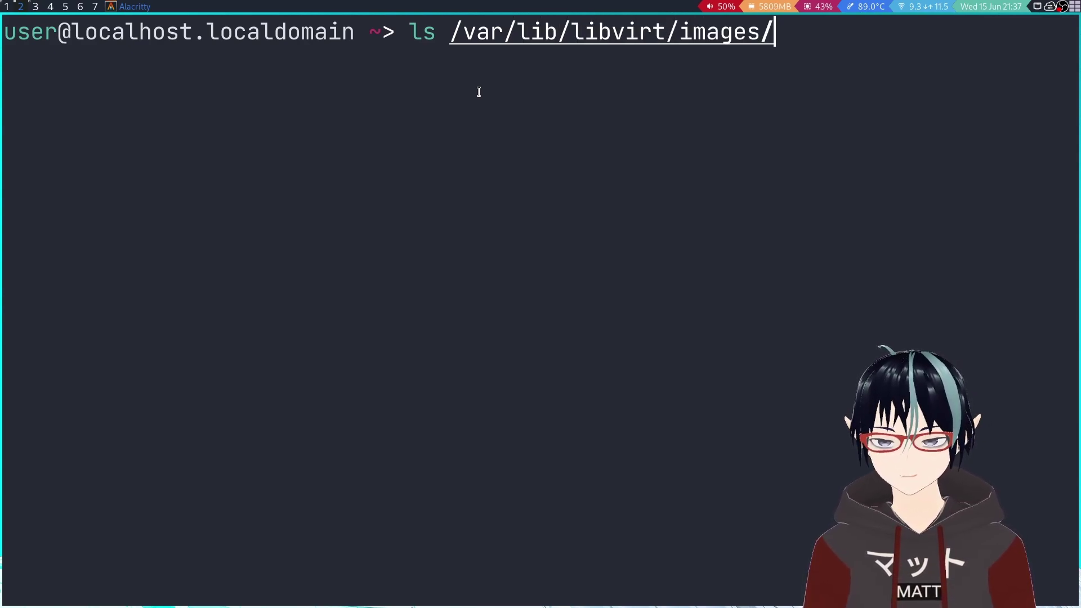
key(BackSpace)
key(Return)
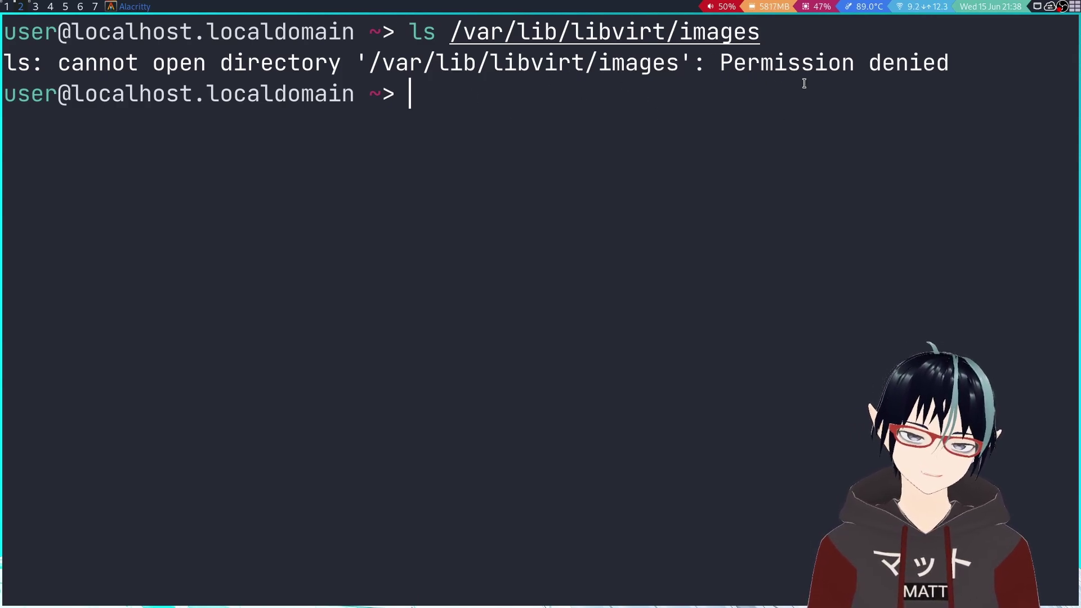
- Back in Virtual Machine Manager, look over the default pool's volumes, but choose to create a new 20.0 GiB disk image for the virtual machine
key(super+3)
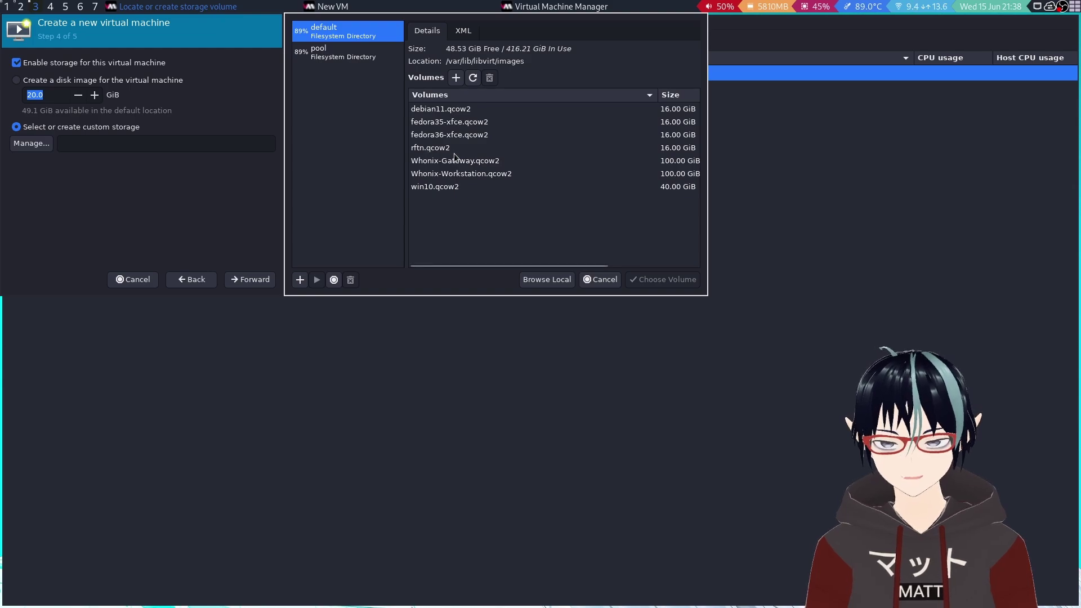
click(477, 151)
click(478, 138)
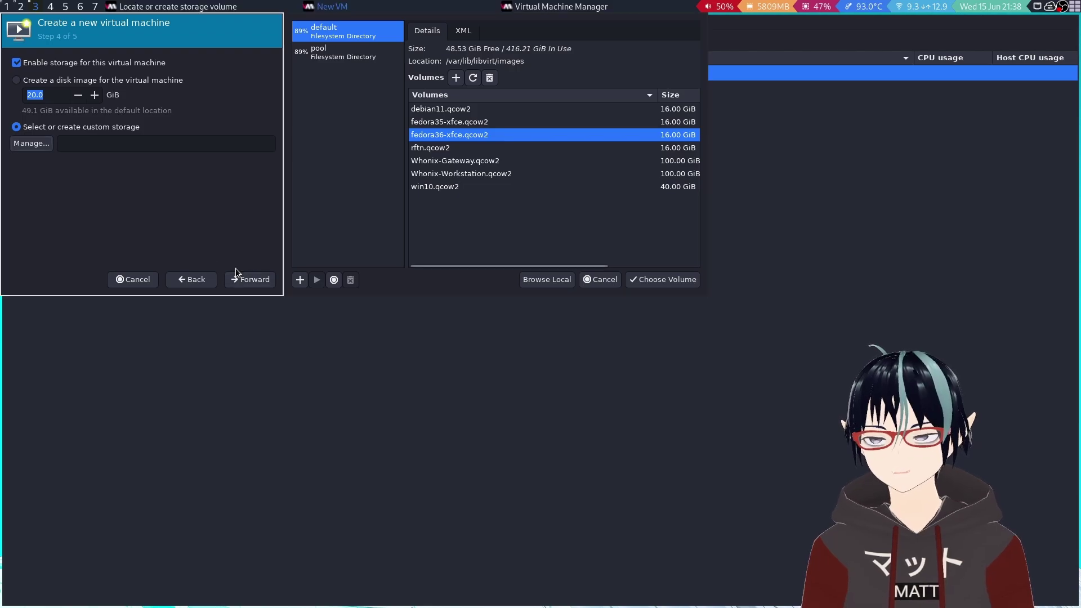
click(152, 81)
click(247, 279)
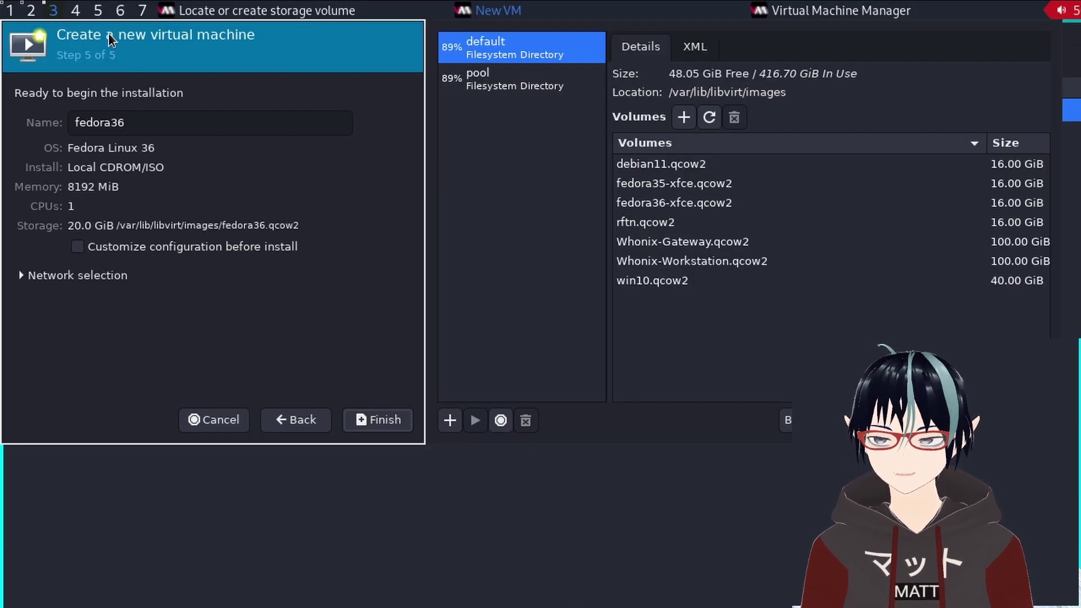
- Name the virtual machine youtube and finish the wizard with customizing the configuration before install enabled
click(152, 123)
double_click(152, 123)
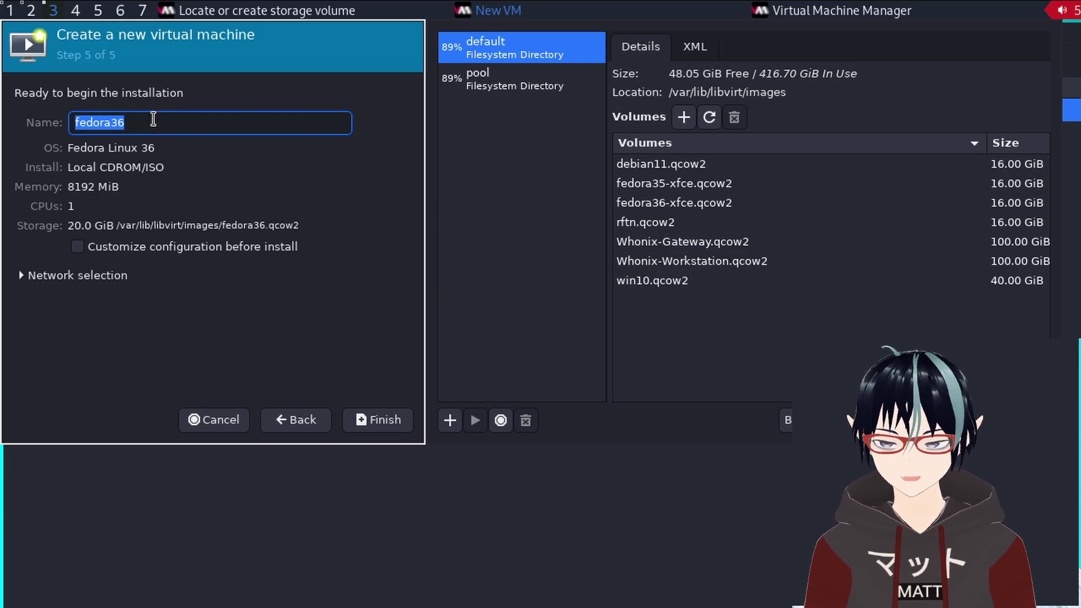
text(youtube)
click(147, 247)
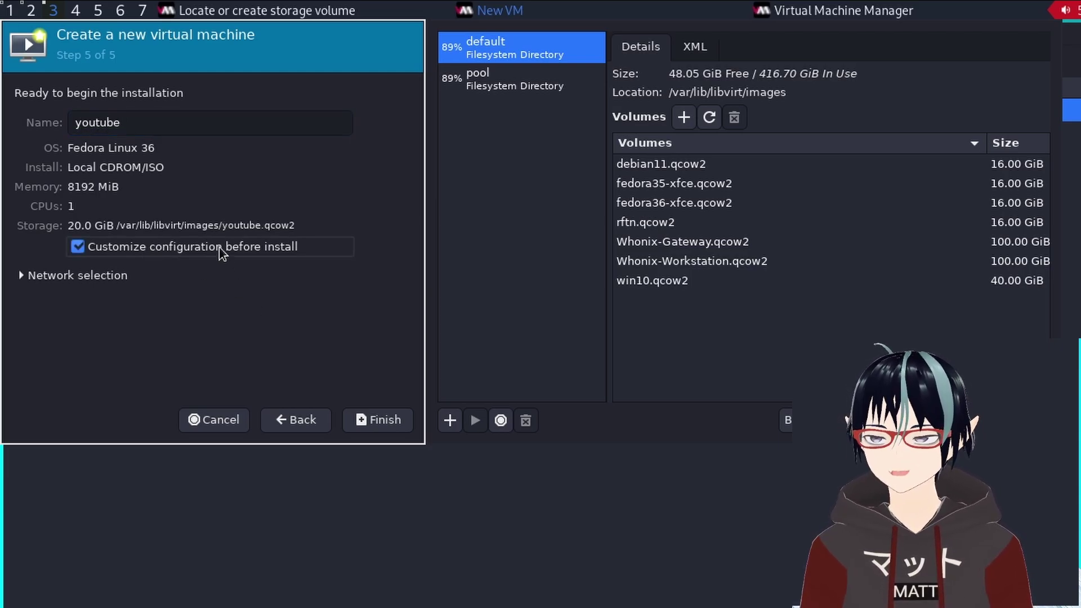
click(370, 420)
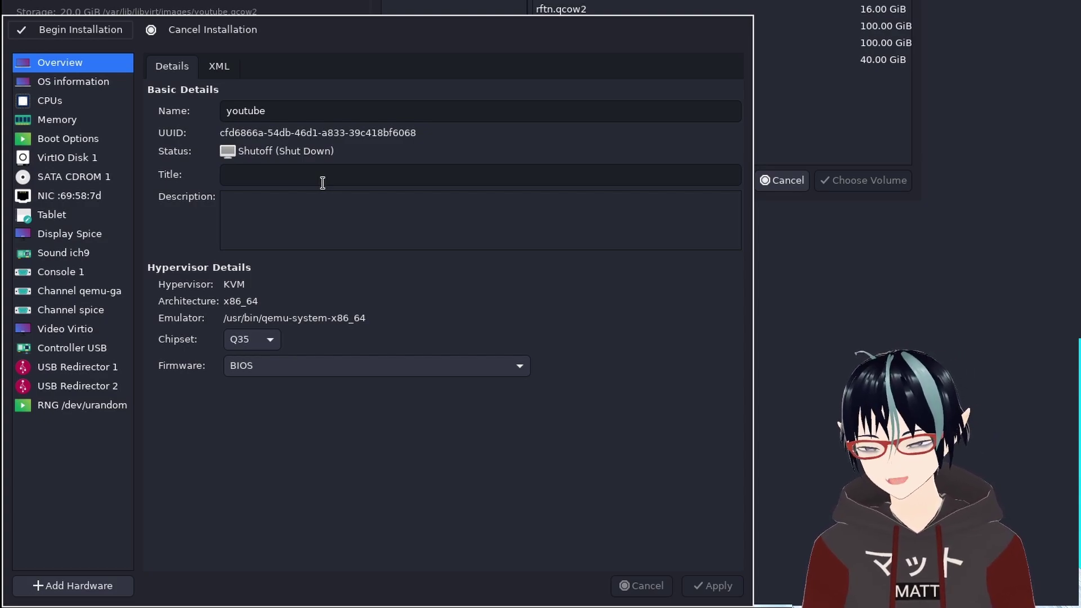
- Disable copying the host CPU configuration, set the CPU model to host-passthrough and apply the change
click(89, 100)
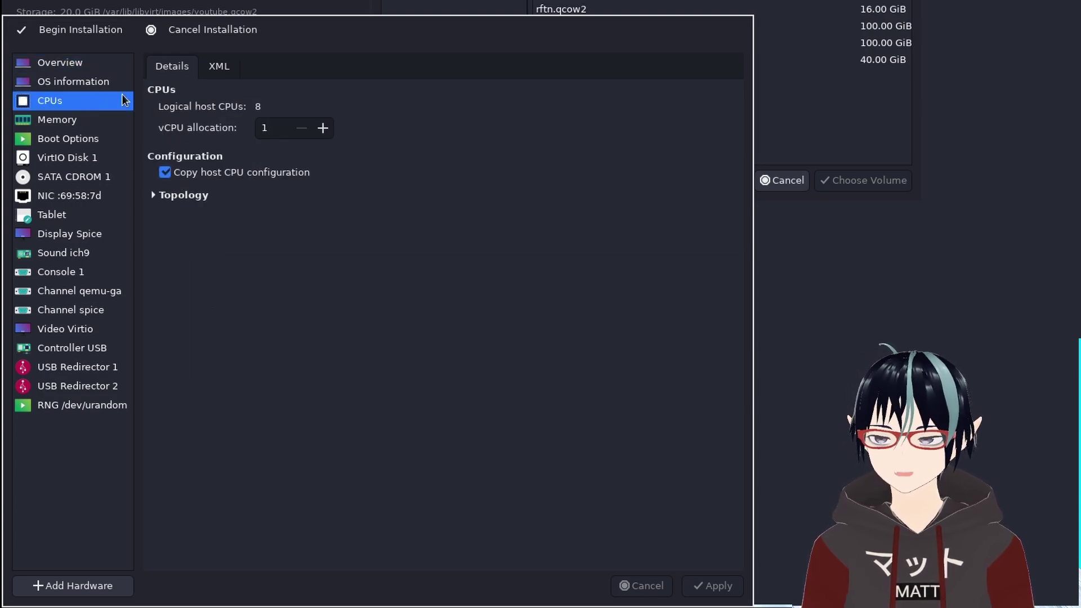
click(237, 177)
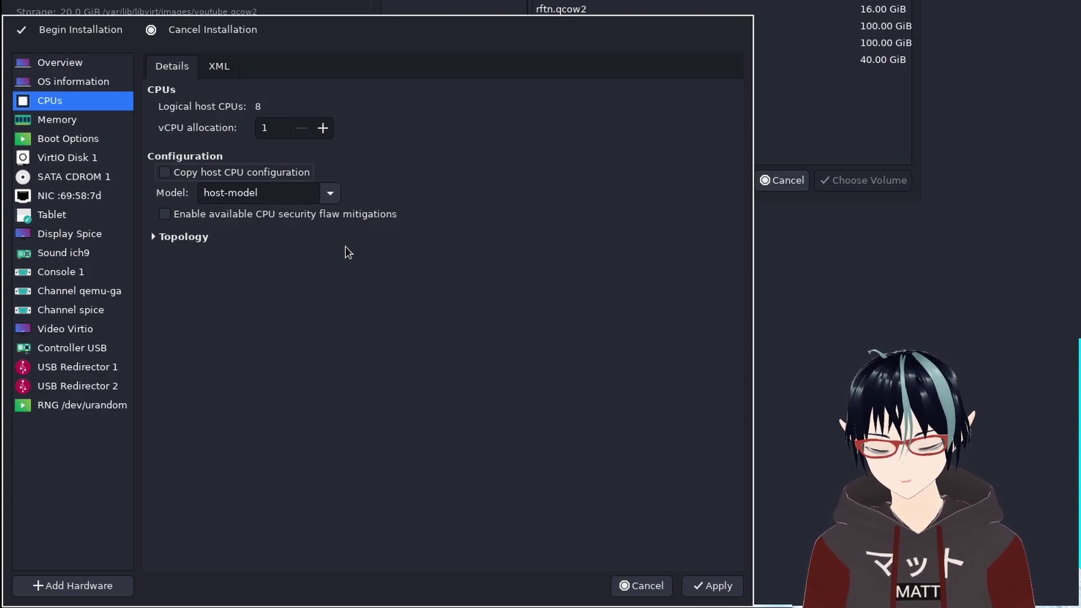
click(328, 192)
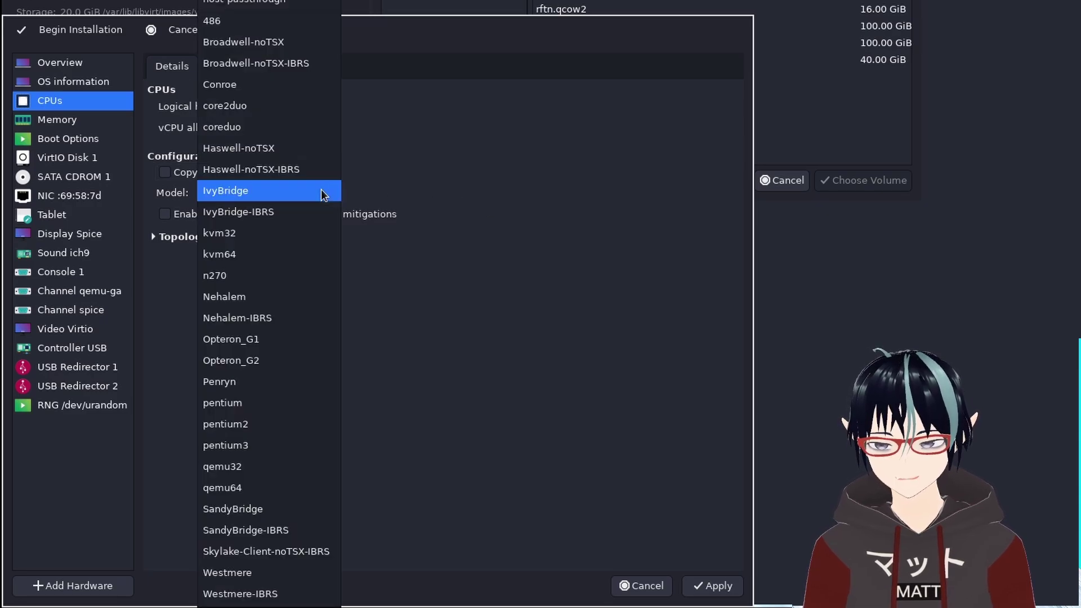
key(Up)
key(Up)
key(Up)
key(Up)
key(Up)
key(Up)
key(Up)
key(Up)
key(Up)
key(Return)
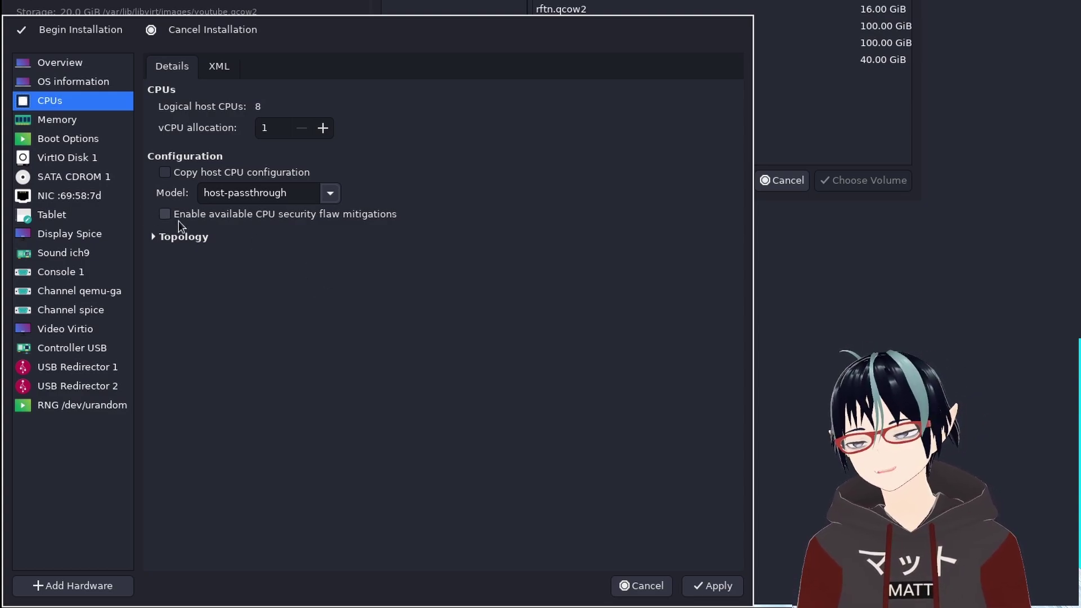
click(714, 586)
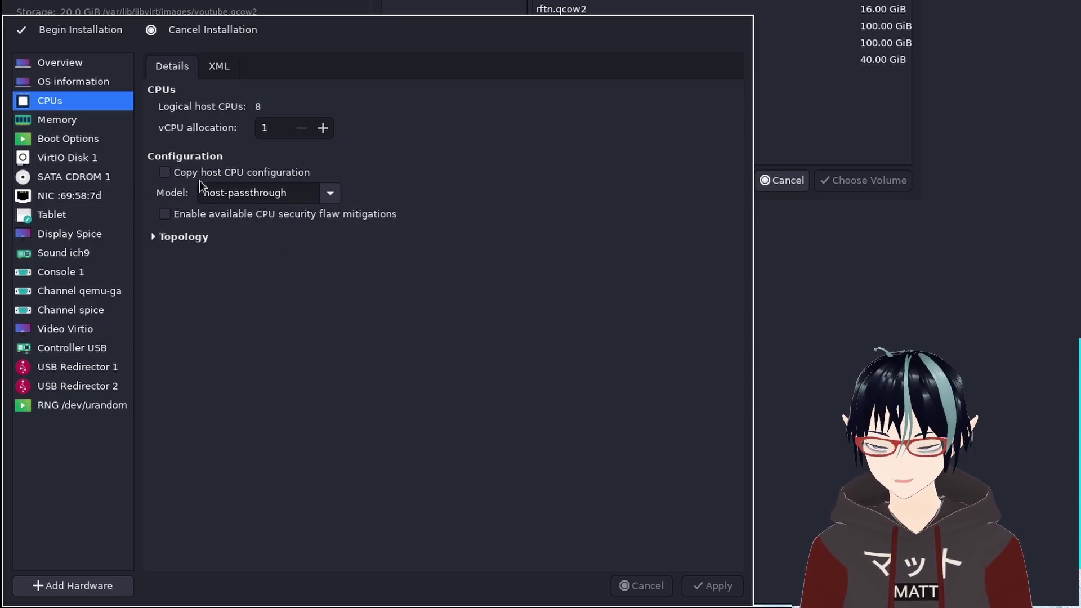
- Review the list of available CPU models without changing the selection, and check the virtual machine's memory allocation
click(339, 198)
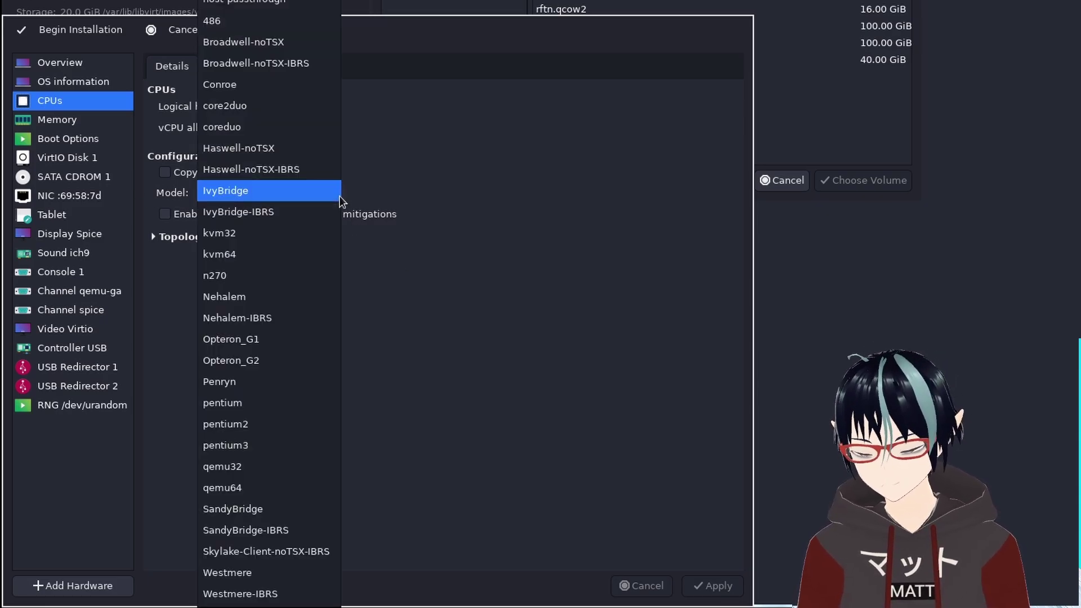
click(496, 198)
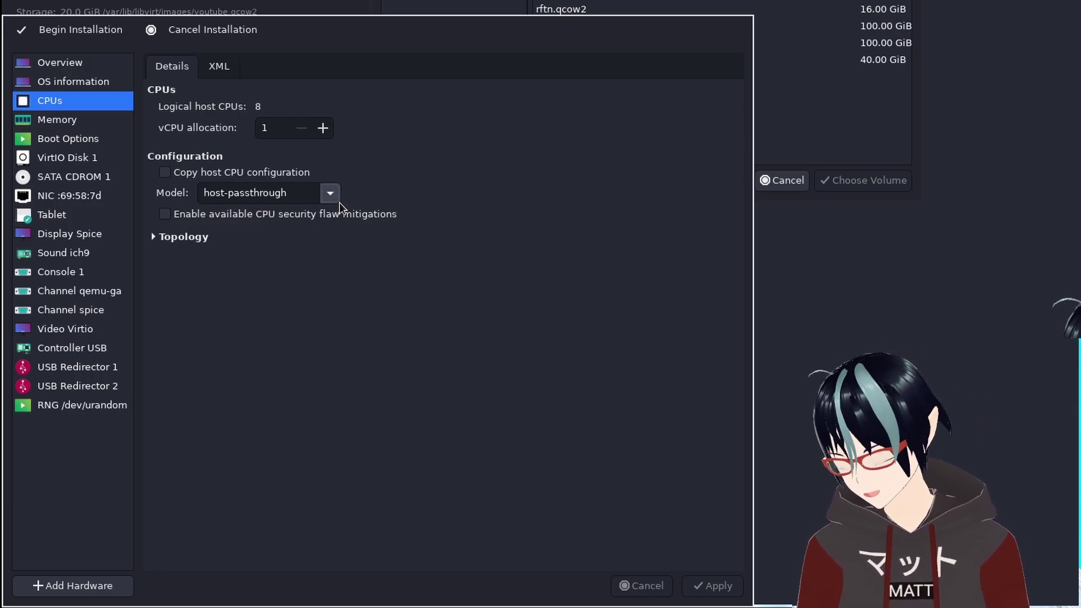
click(339, 206)
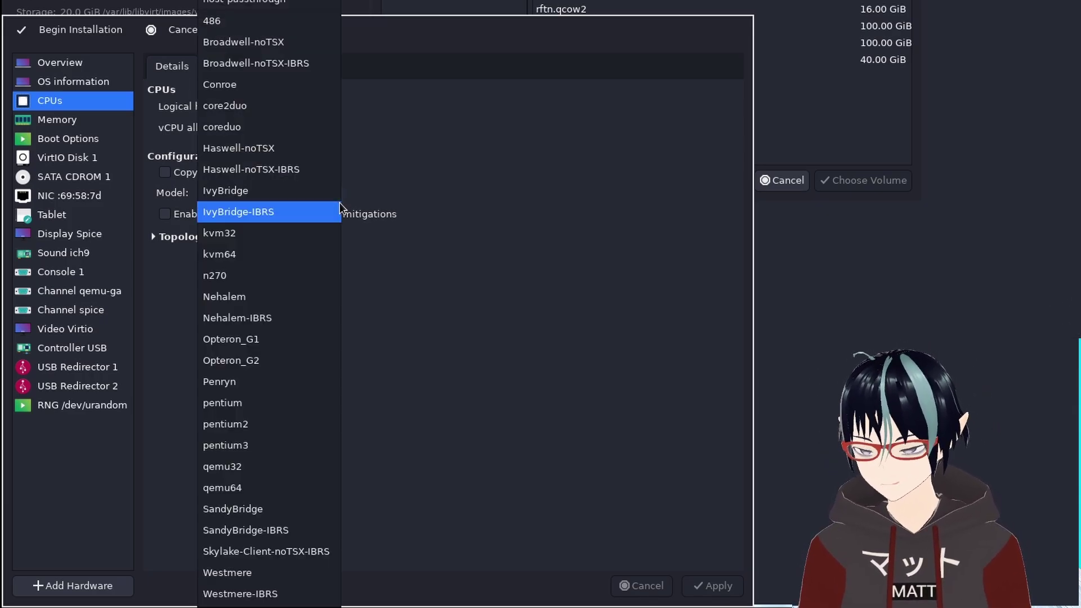
click(512, 181)
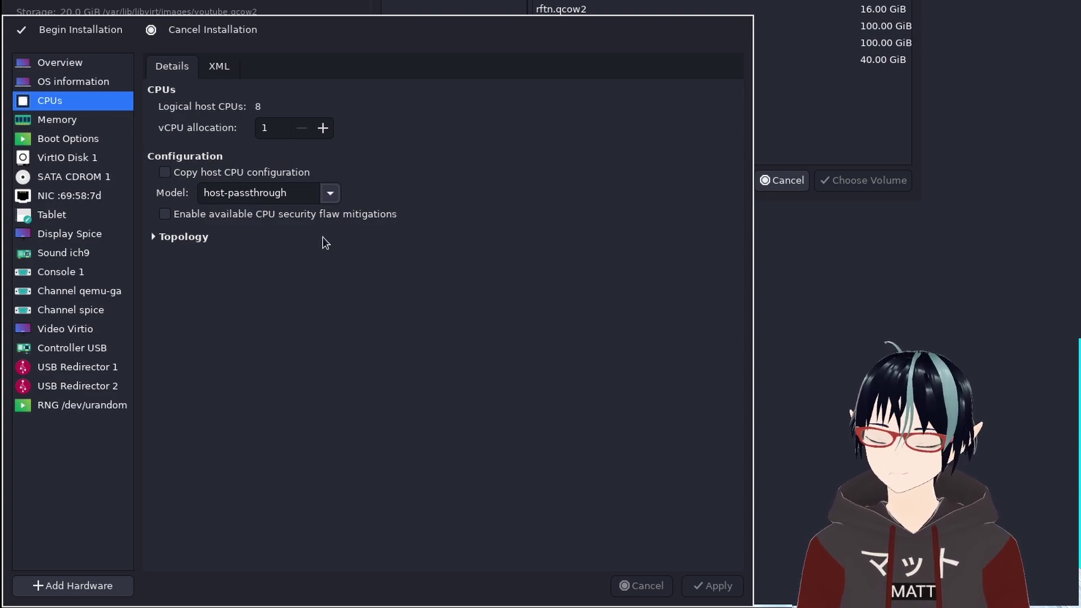
click(60, 123)
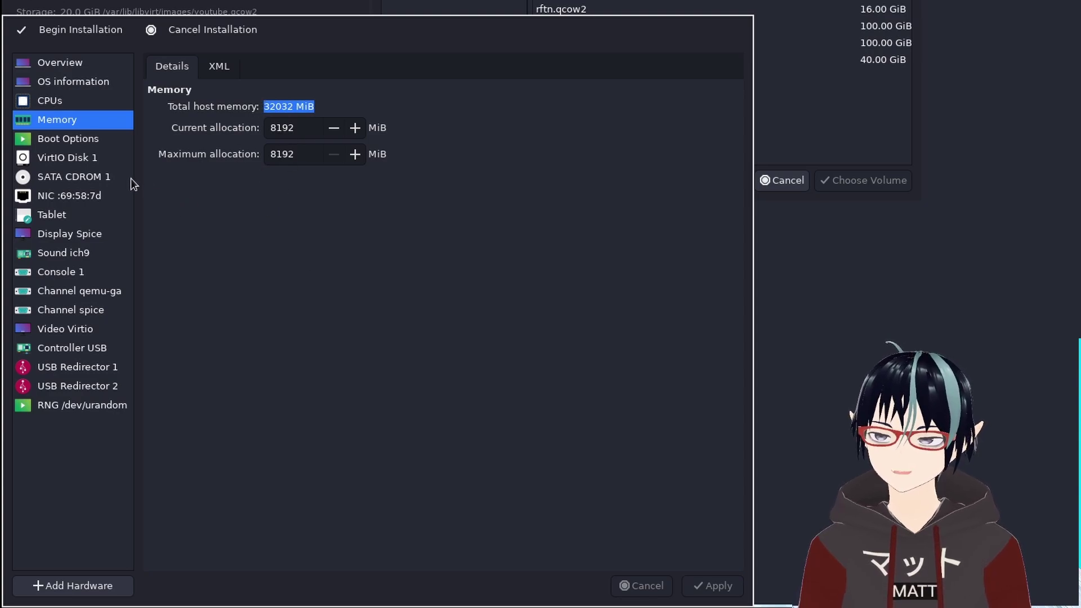
- Remove the Tablet input device from the virtual machine's hardware and confirm the removal
click(76, 217)
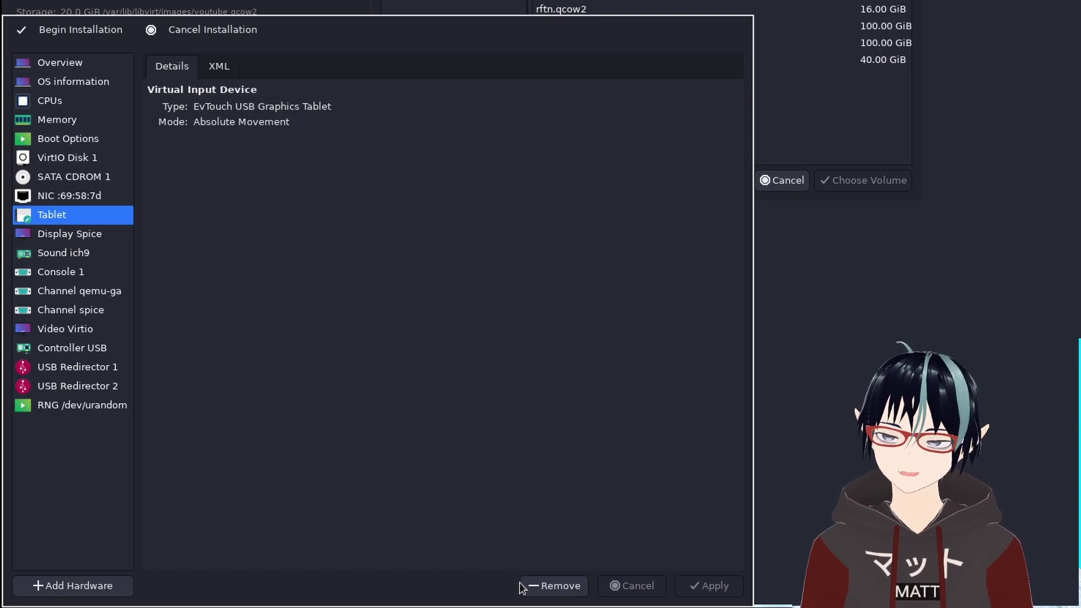
click(546, 588)
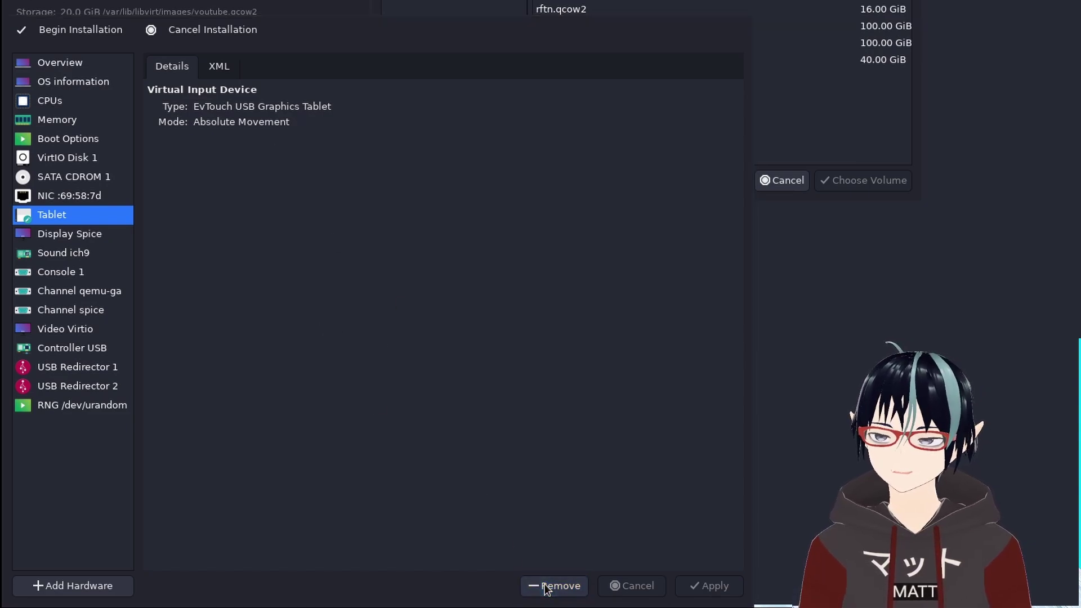
click(348, 178)
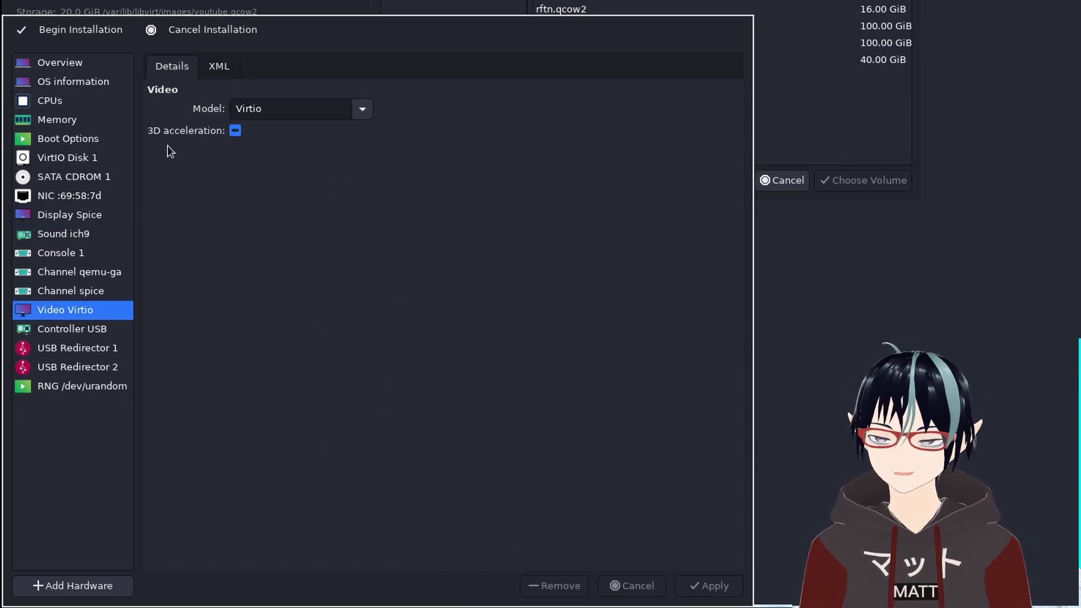
- Try the QXL model for the virtual machine's video device and set it back to Virtio
click(369, 109)
click(356, 151)
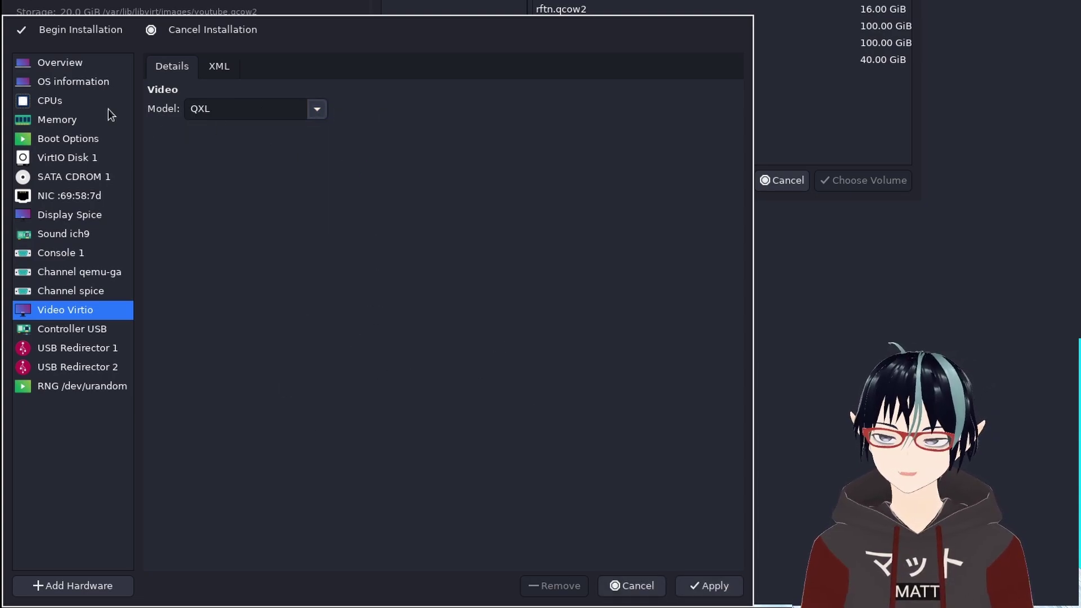
click(319, 113)
click(275, 221)
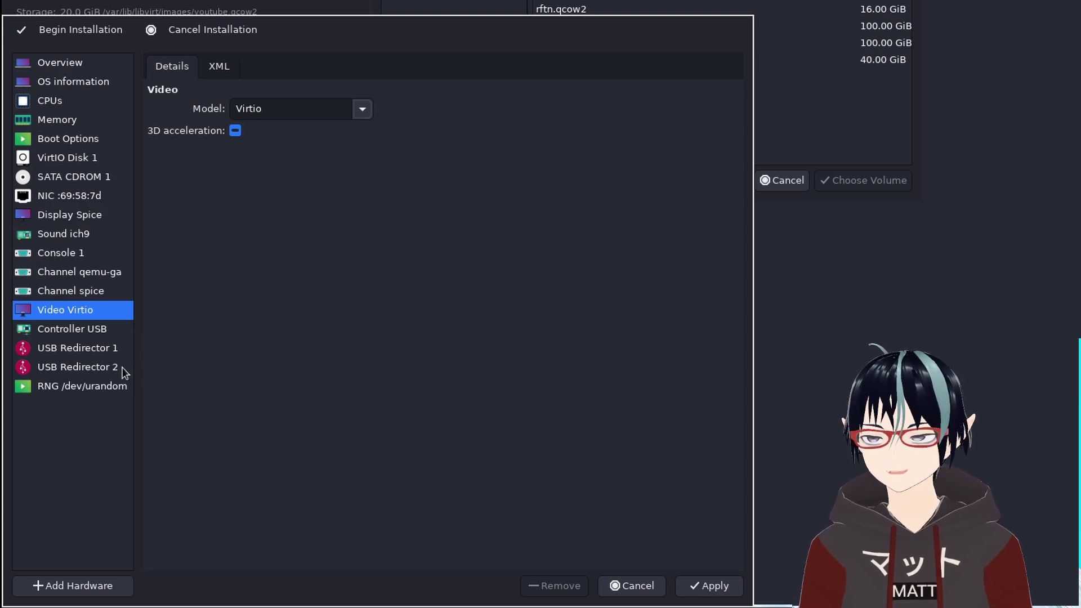
- Check the USB Redirector 1 details and begin the installation of the youtube virtual machine
click(108, 349)
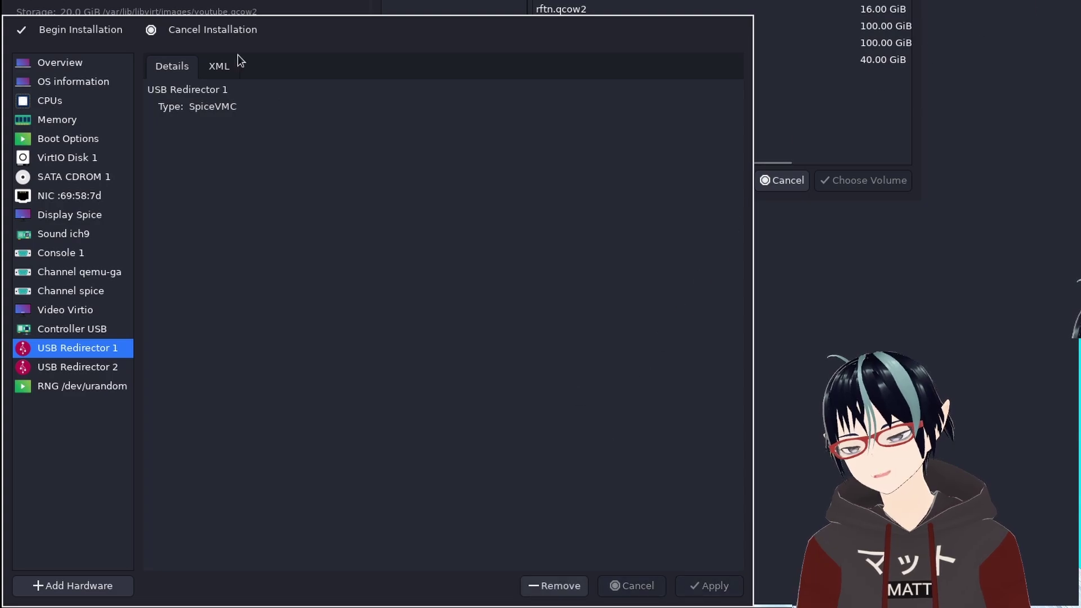
click(55, 34)
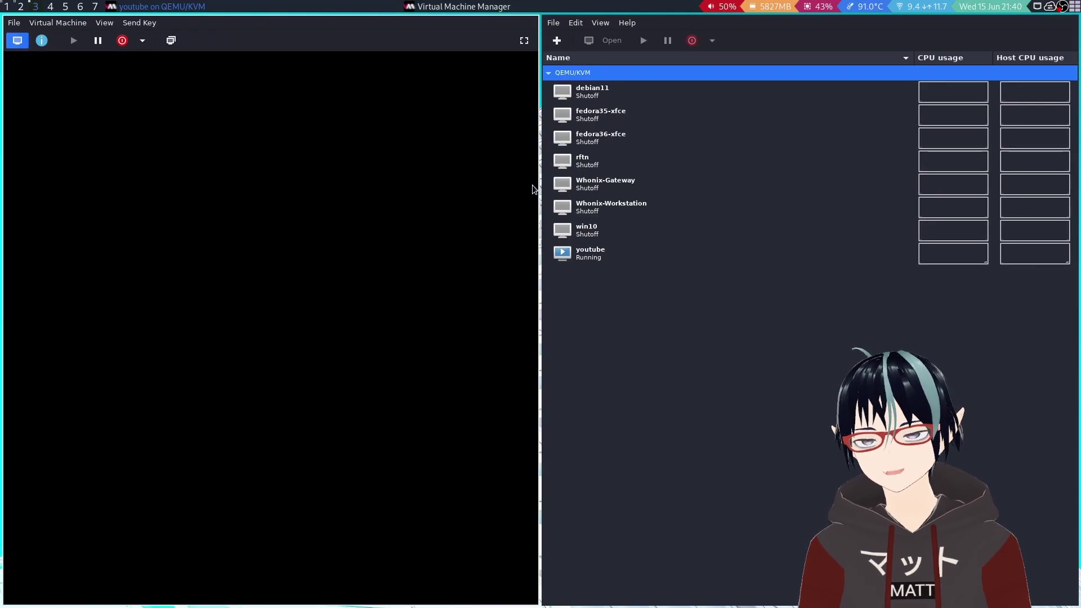
click(684, 147)
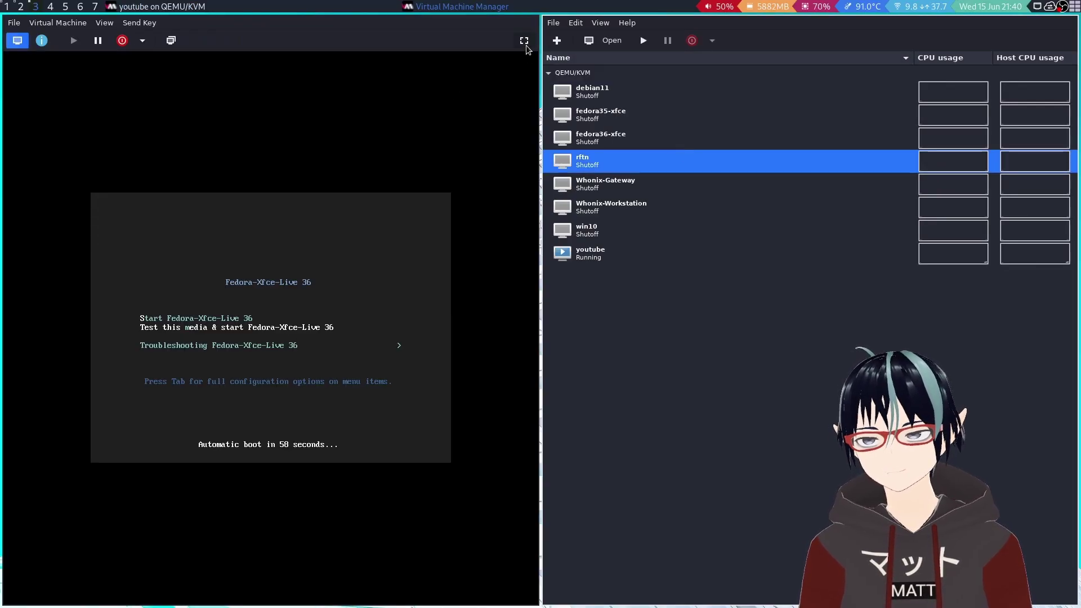
- Switch the youtube machine's console to full screen and back to its window twice
click(525, 43)
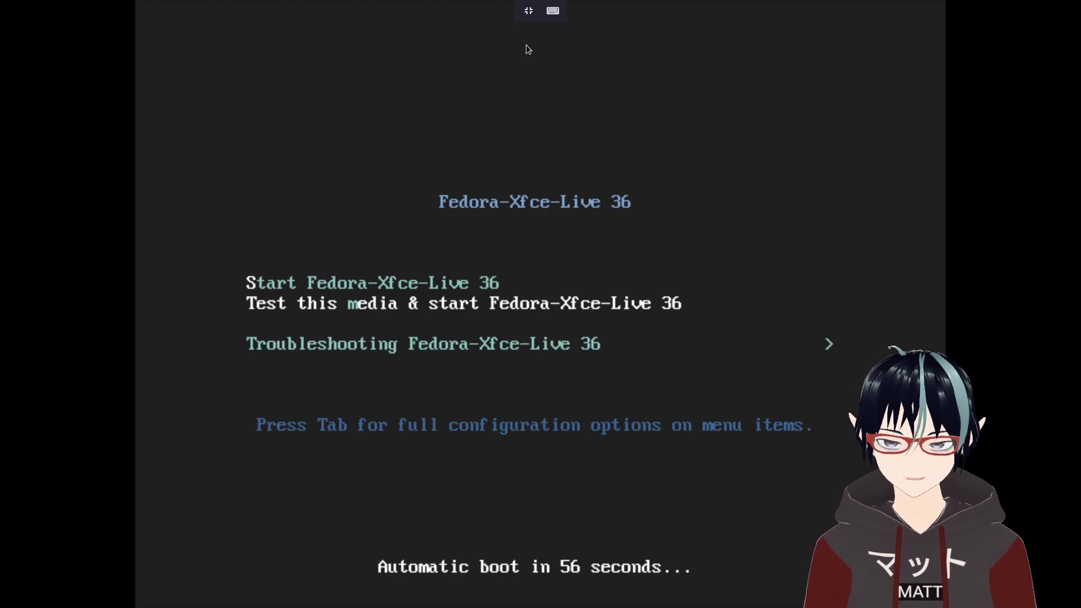
click(520, 12)
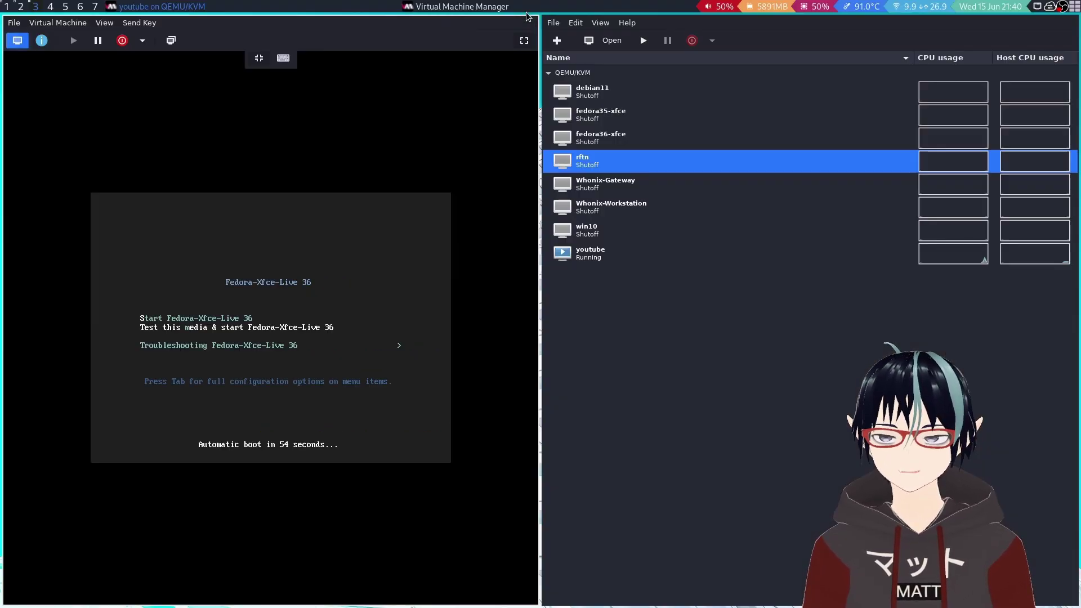
click(520, 39)
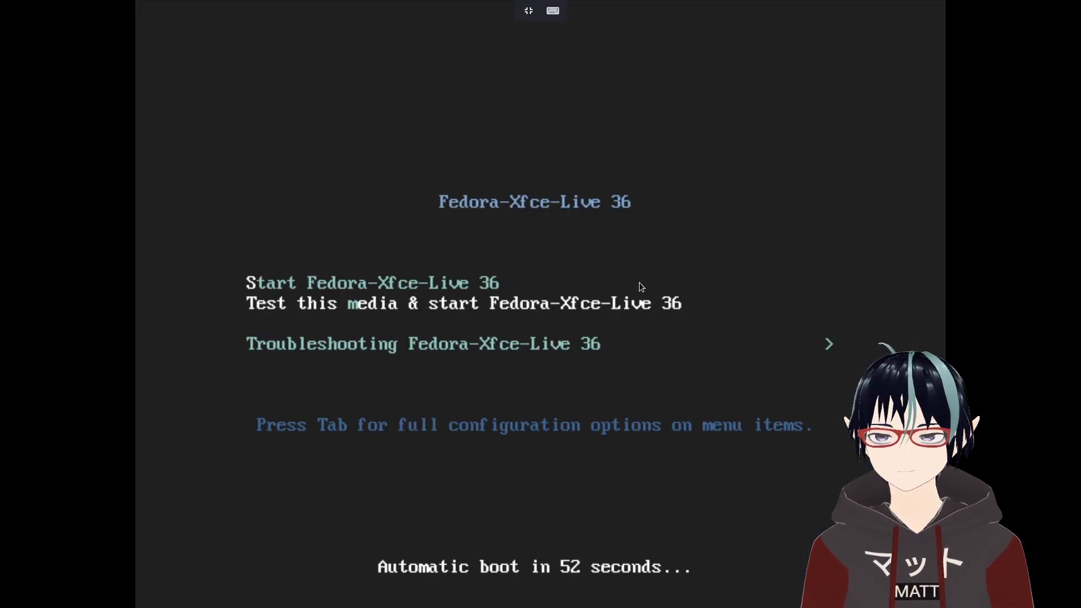
click(530, 12)
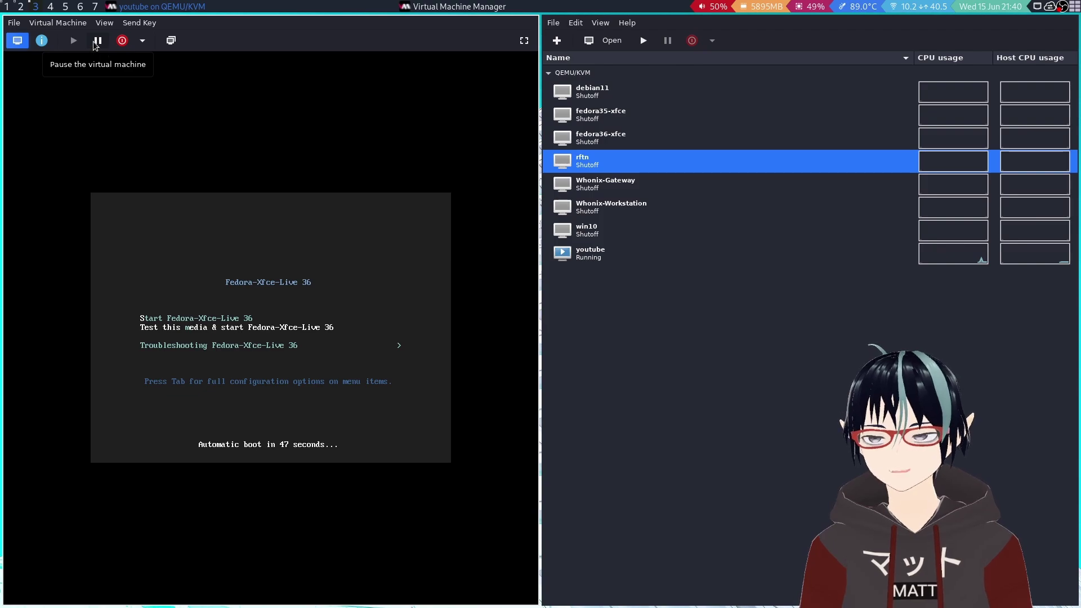
- Review the youtube machine's shutdown options and its snapshots view, and return to the graphical console
click(143, 41)
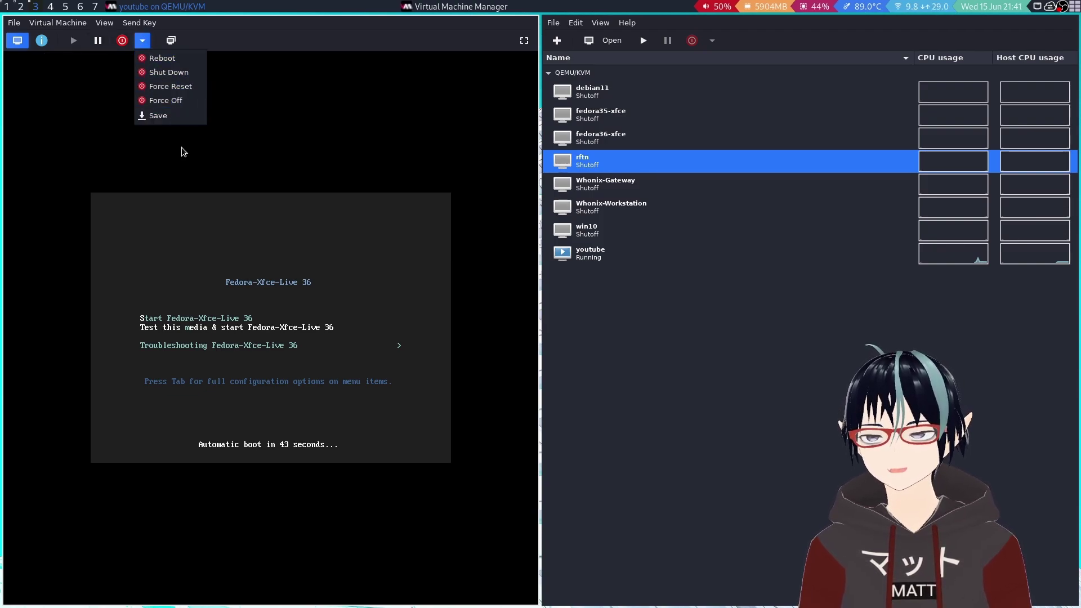
click(217, 44)
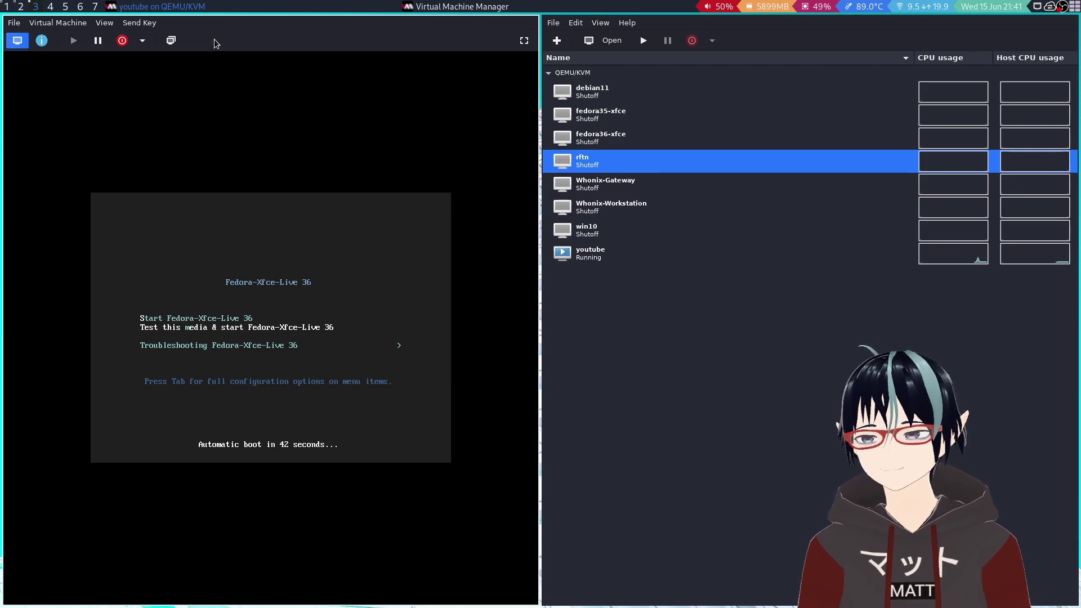
click(172, 43)
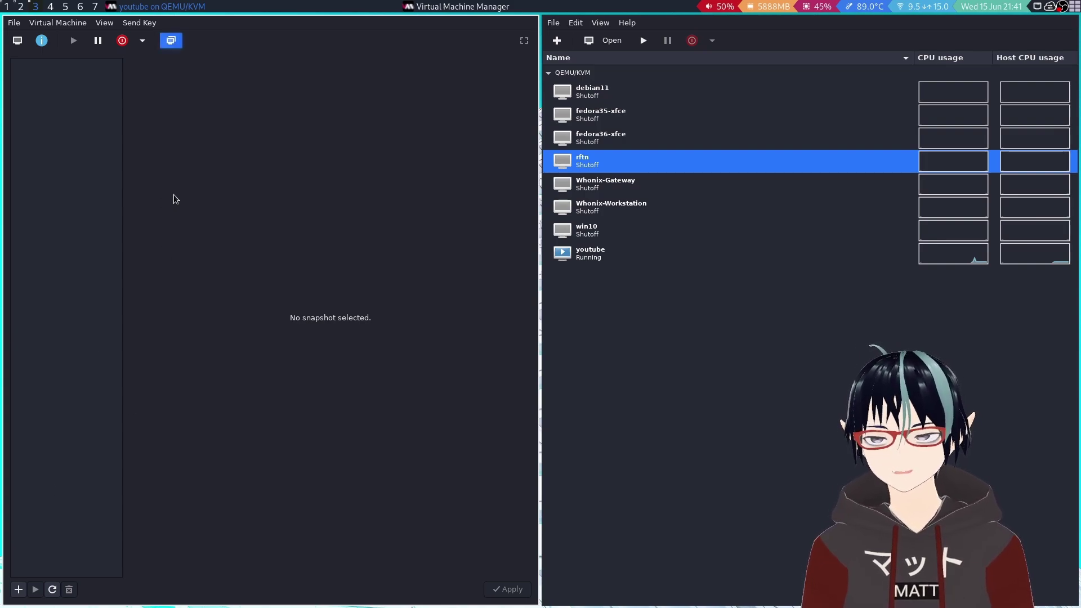
click(19, 42)
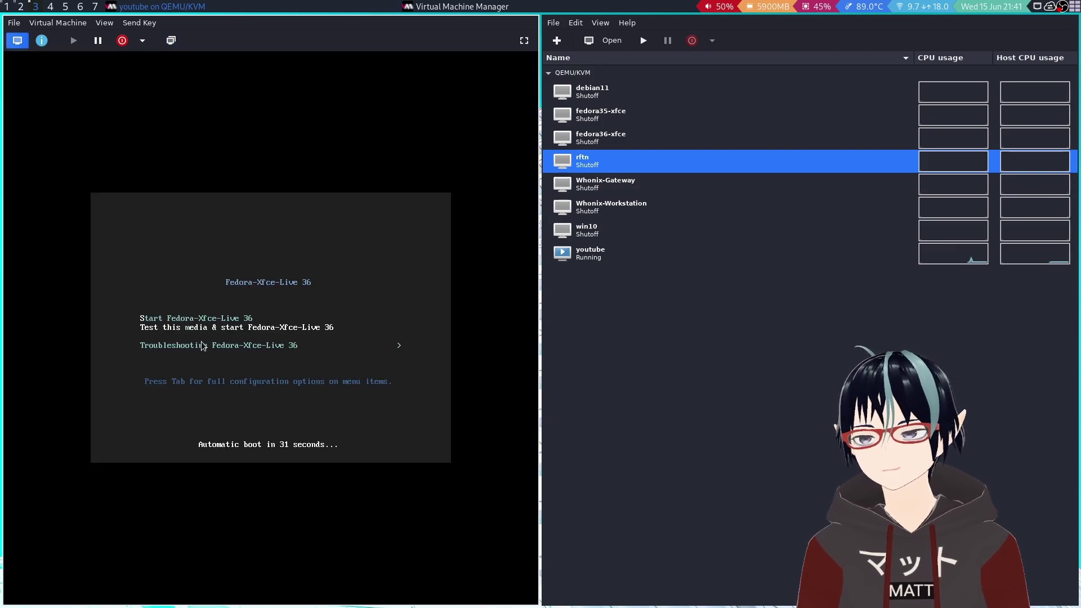
- Boot the youtube machine with the Start Fedora-Xfce-Live 36 entry of the boot menu
click(283, 276)
key(Up)
key(Down)
key(Down)
key(Up)
key(Up)
key(Return)
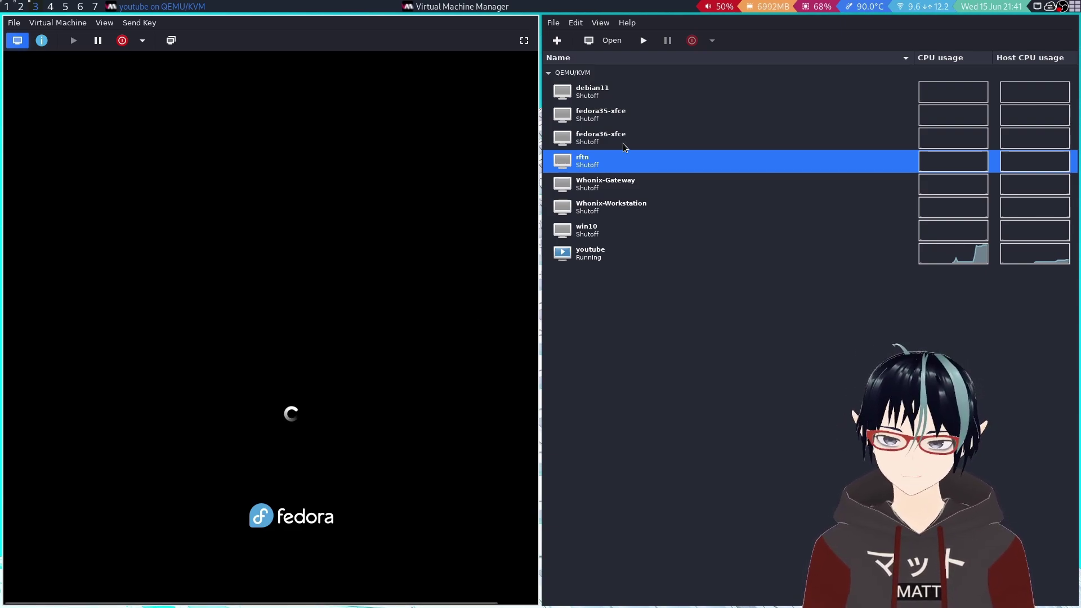
click(445, 104)
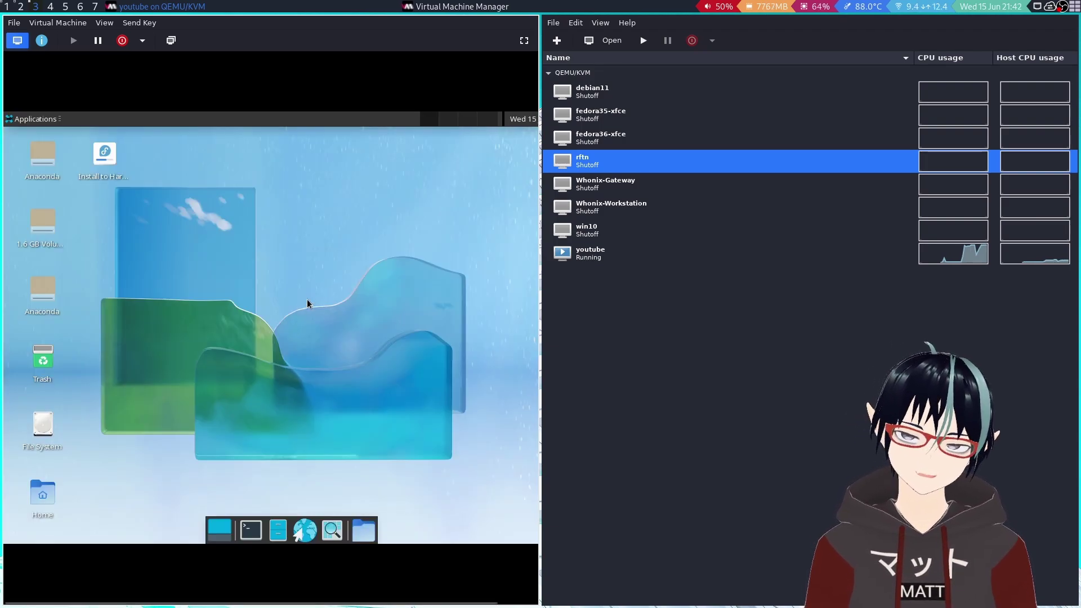
- View the Fedora live desktop in full screen and try out a terminal window by opening, moving and closing it
click(525, 41)
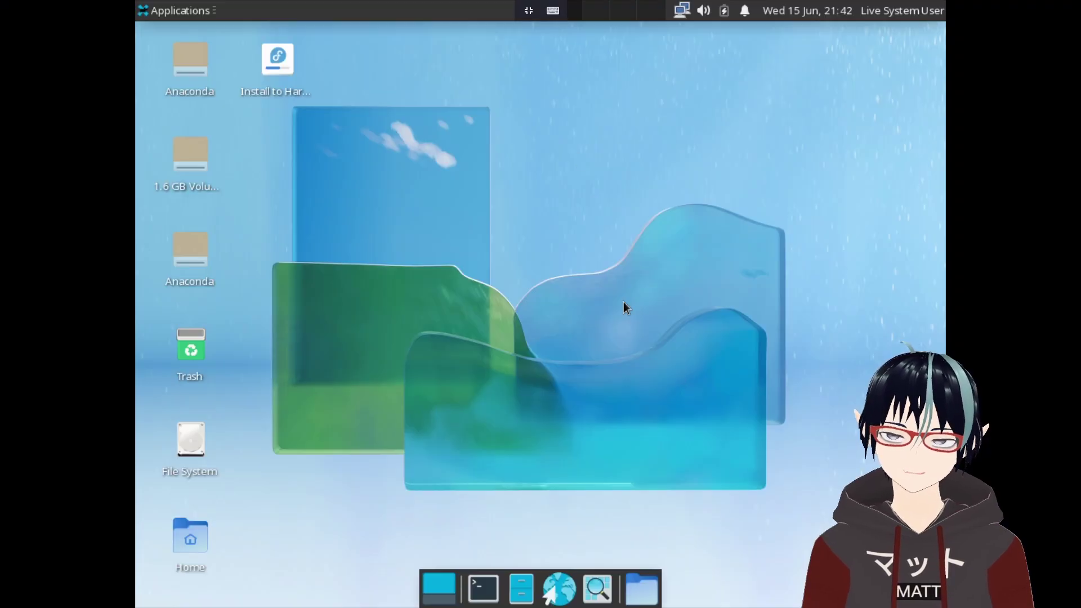
right_click(520, 228)
click(444, 232)
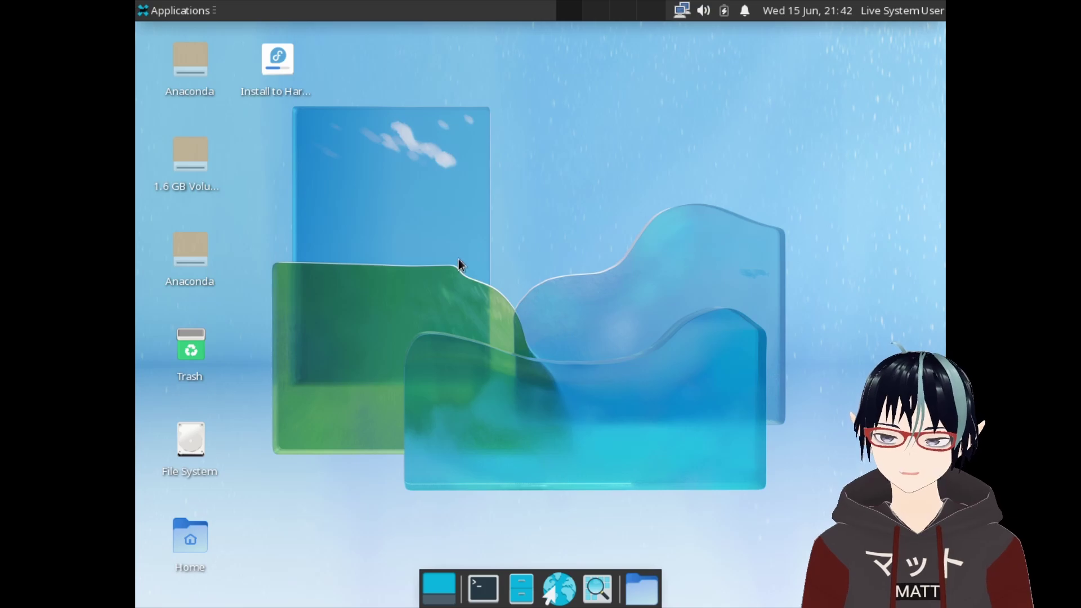
click(483, 588)
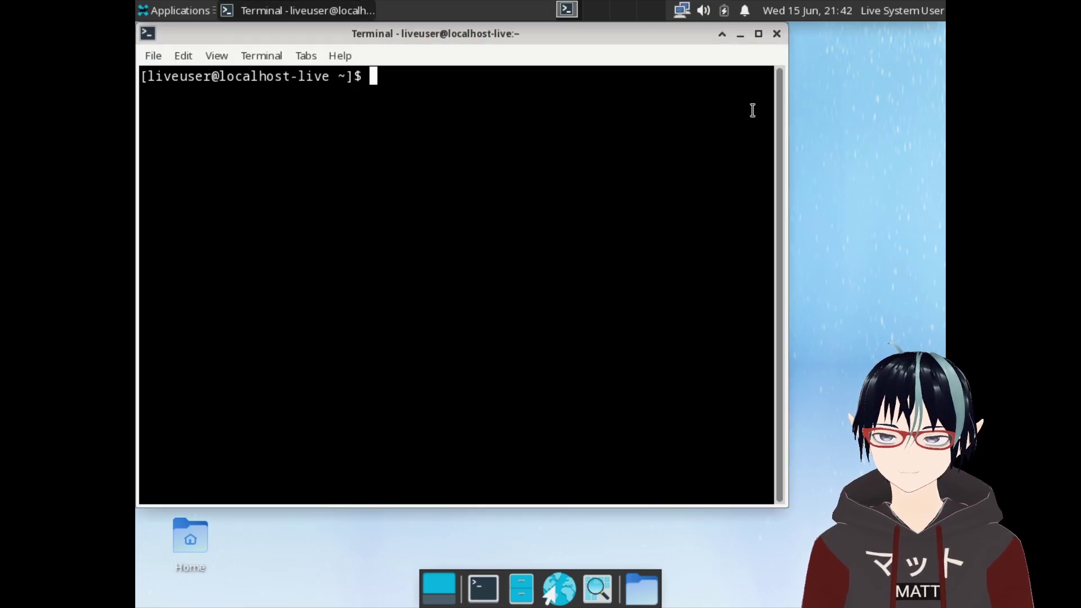
drag(621, 35, 778, 35)
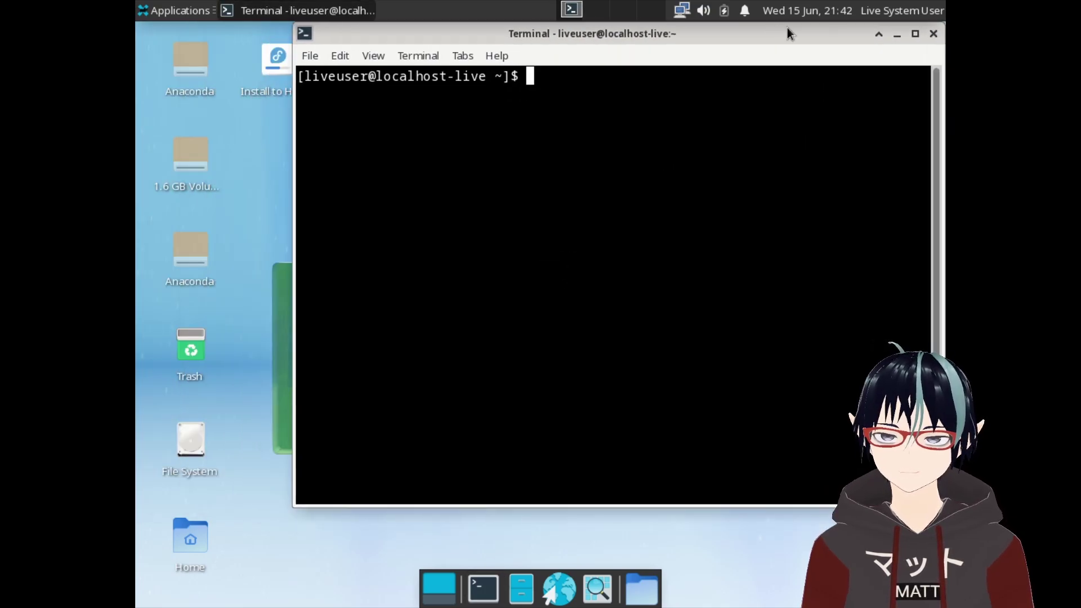
click(934, 33)
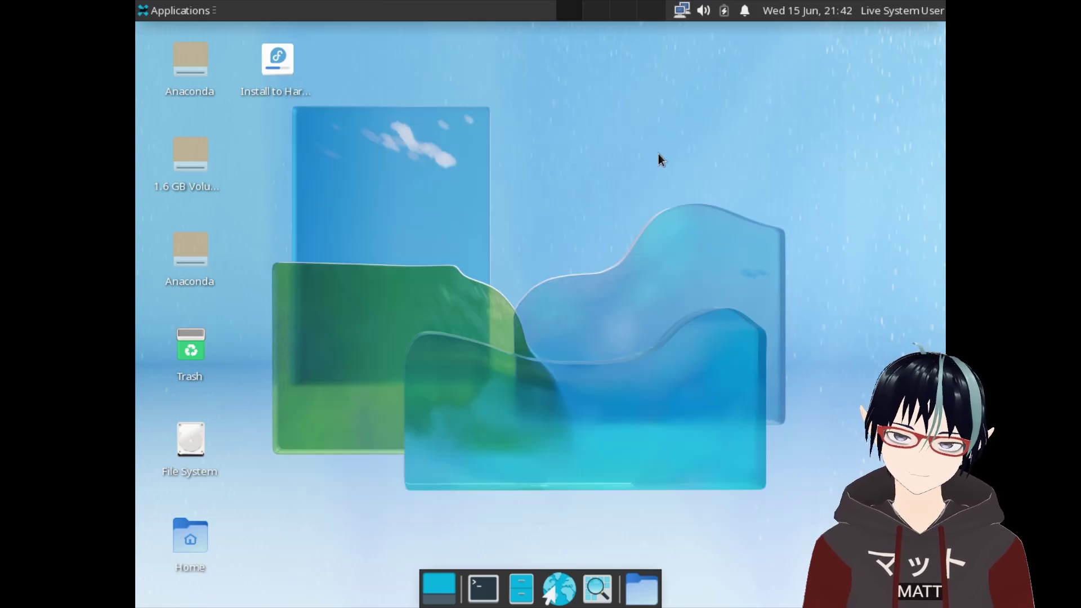
- Look over the live desktop's applications and user session options, and leave full screen
click(187, 16)
click(410, 178)
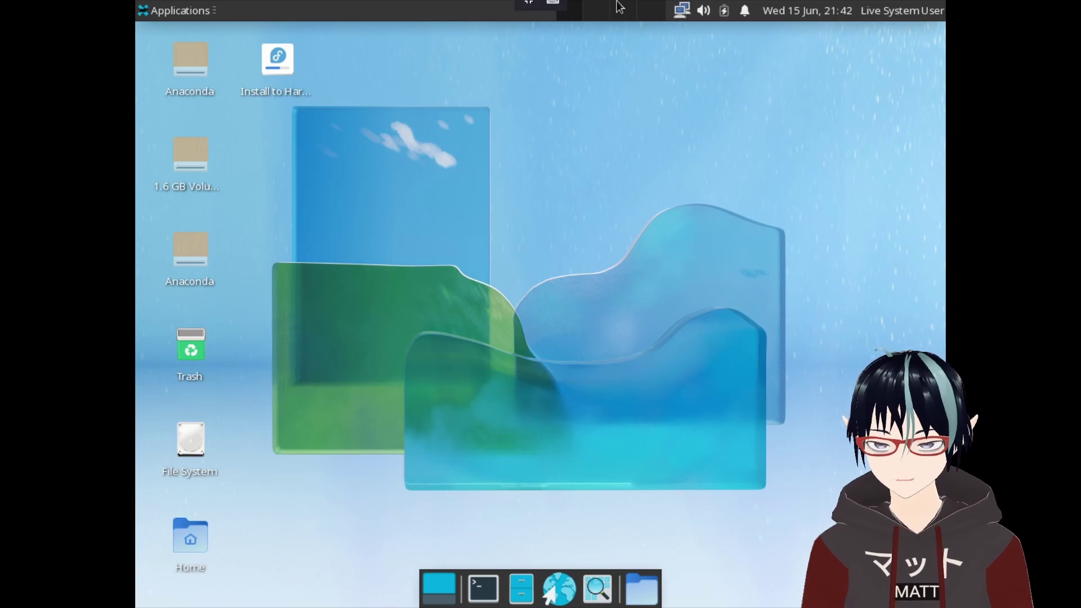
click(900, 10)
click(575, 20)
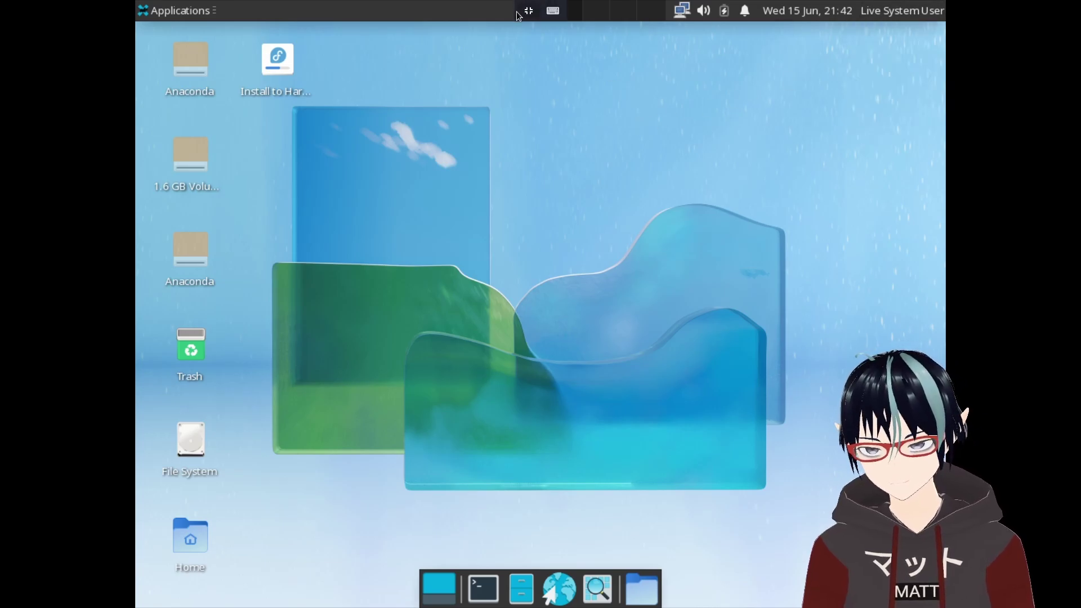
click(574, 42)
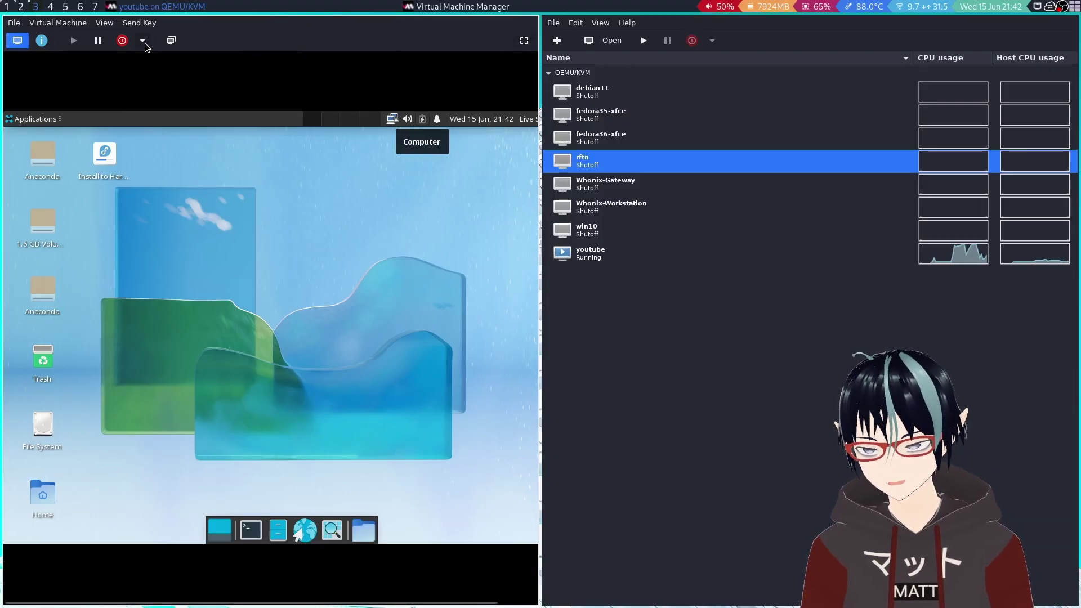
- Return the console to full screen and end the Fedora live session
click(523, 40)
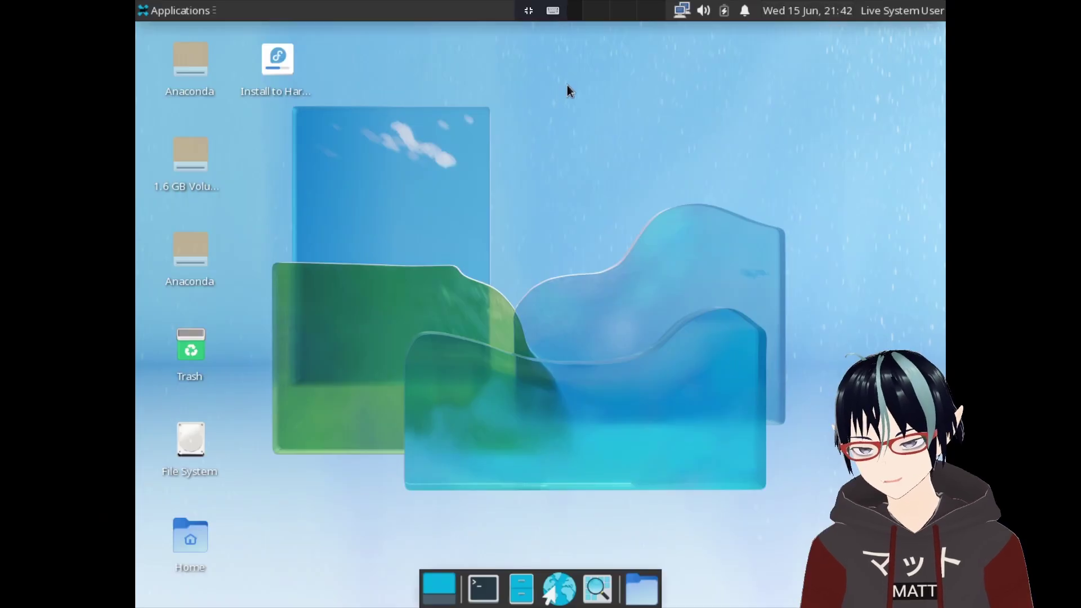
click(901, 10)
click(890, 99)
click(622, 337)
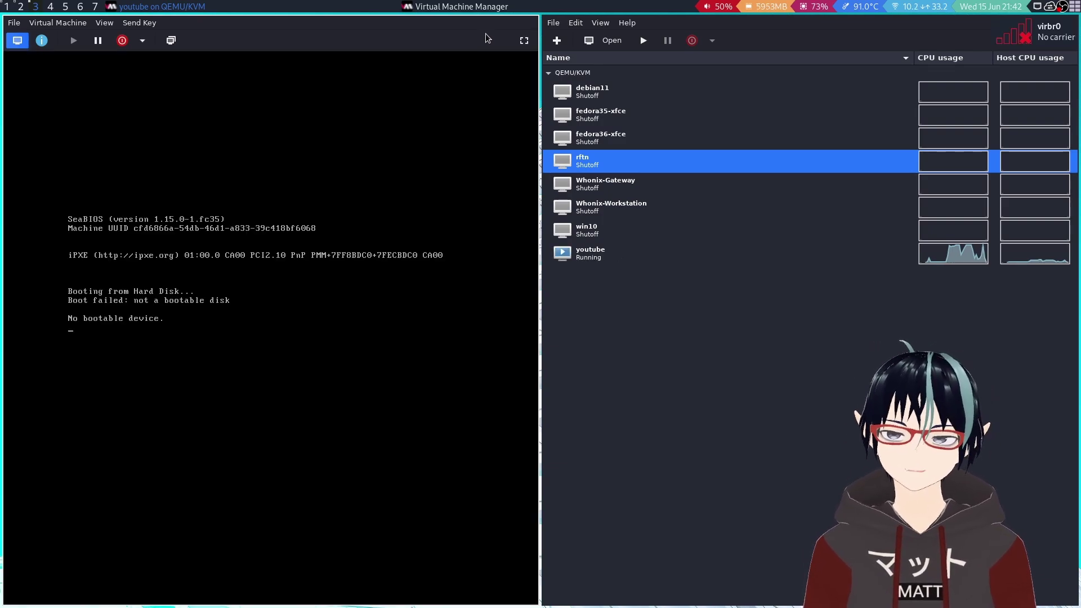
- Force the youtube virtual machine off, confirm the power-off and close its console window
click(142, 40)
click(155, 100)
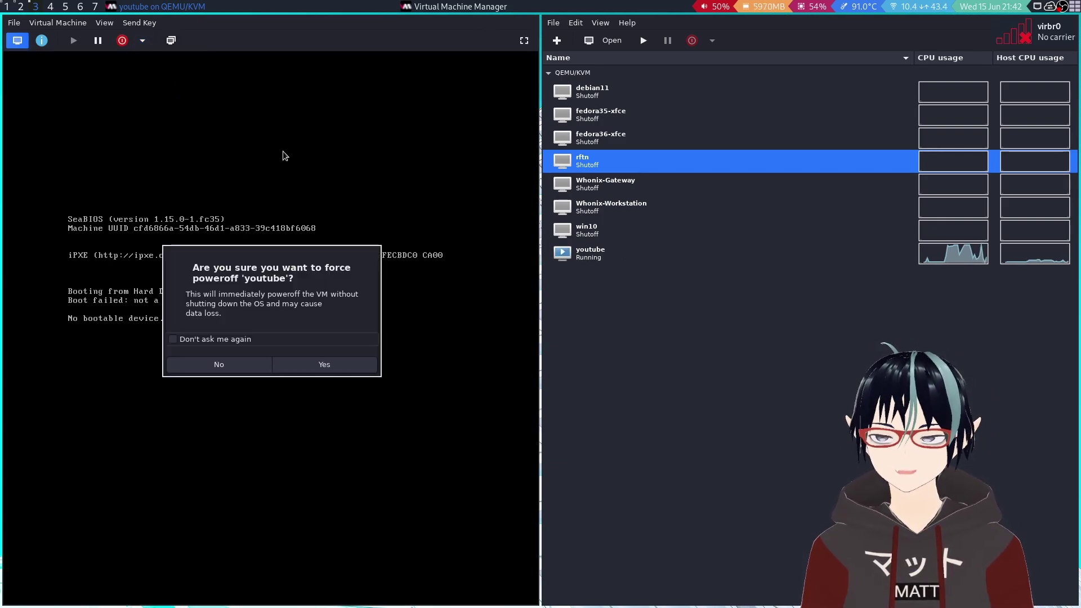
click(321, 364)
key(ctrl+w)
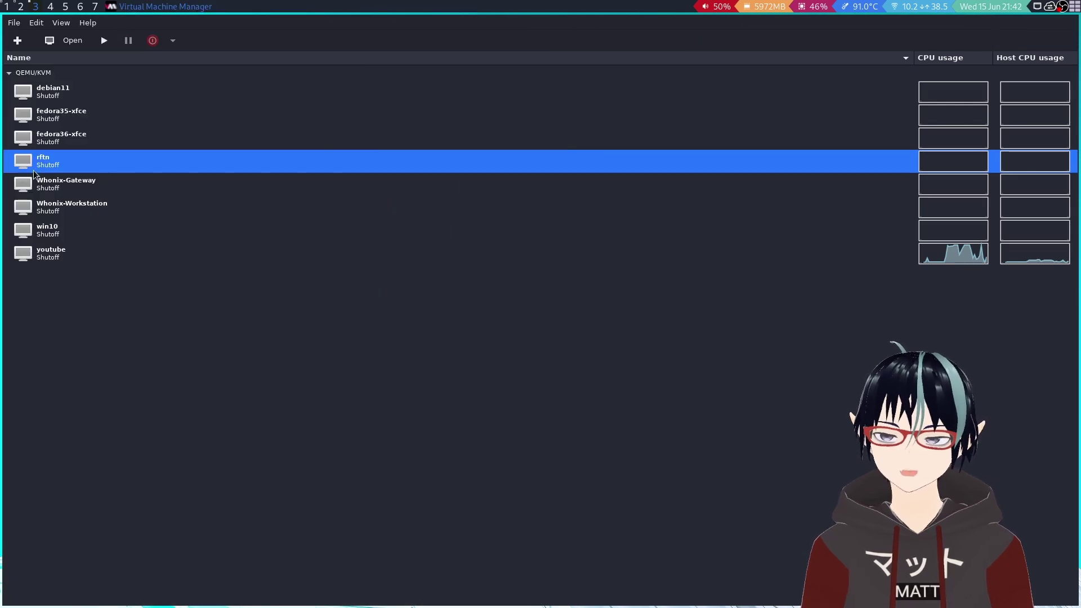
- Delete the youtube virtual machine together with its associated storage file youtube.qcow2
right_click(70, 249)
click(97, 327)
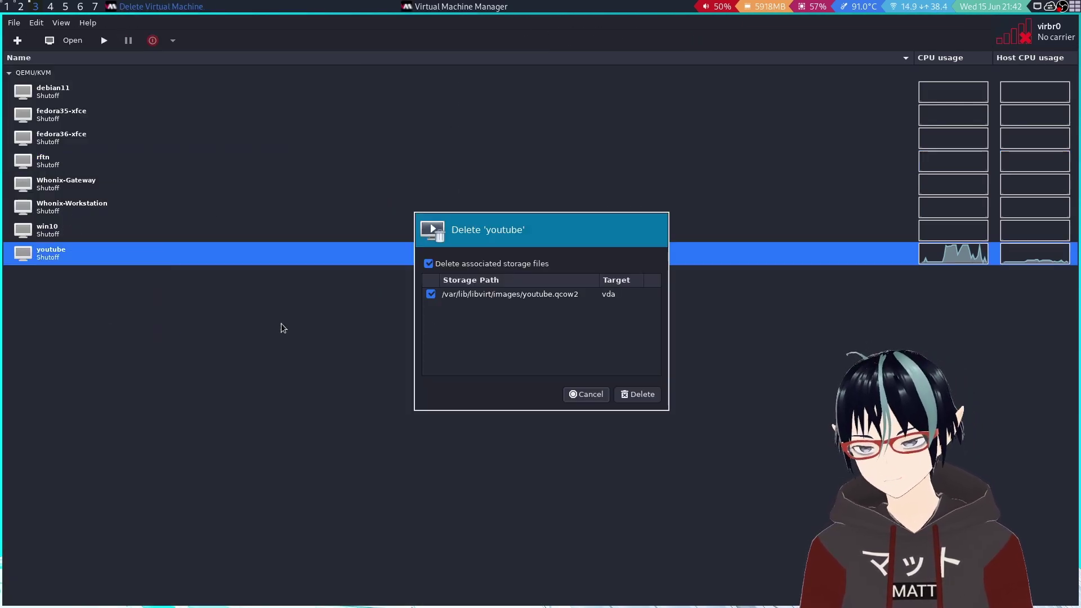
click(637, 394)
click(195, 135)
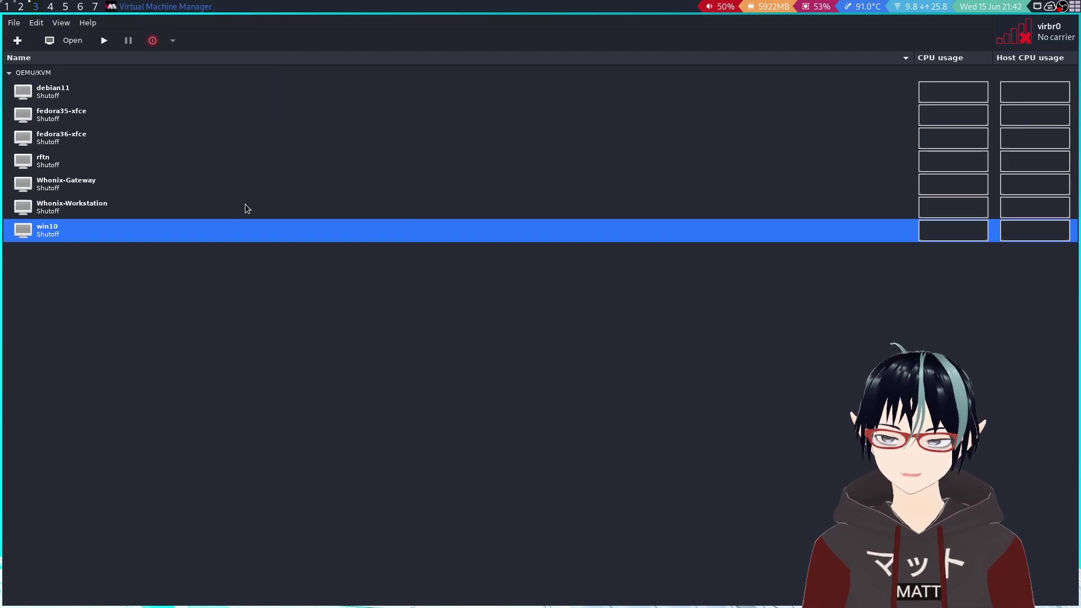
- Open and start the existing fedora36-xfce virtual machine and show its console in full screen
double_click(123, 141)
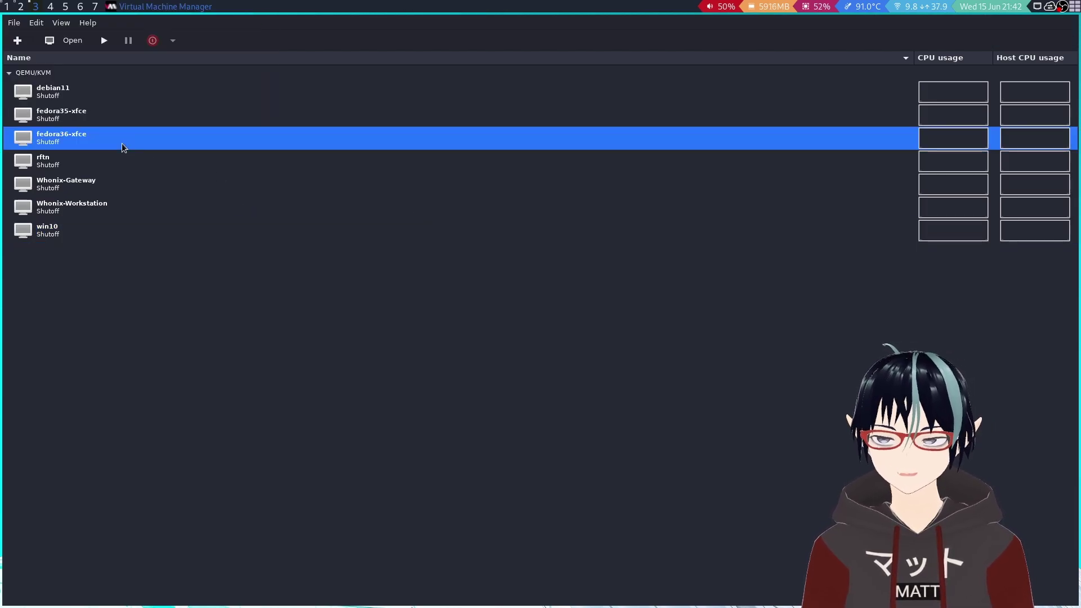
click(76, 41)
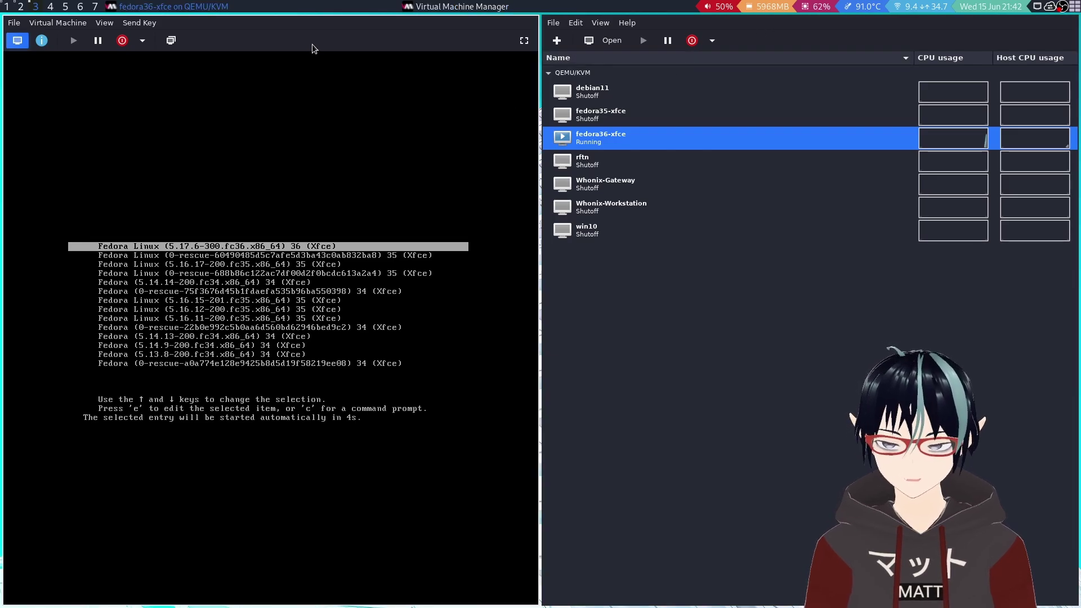
click(524, 41)
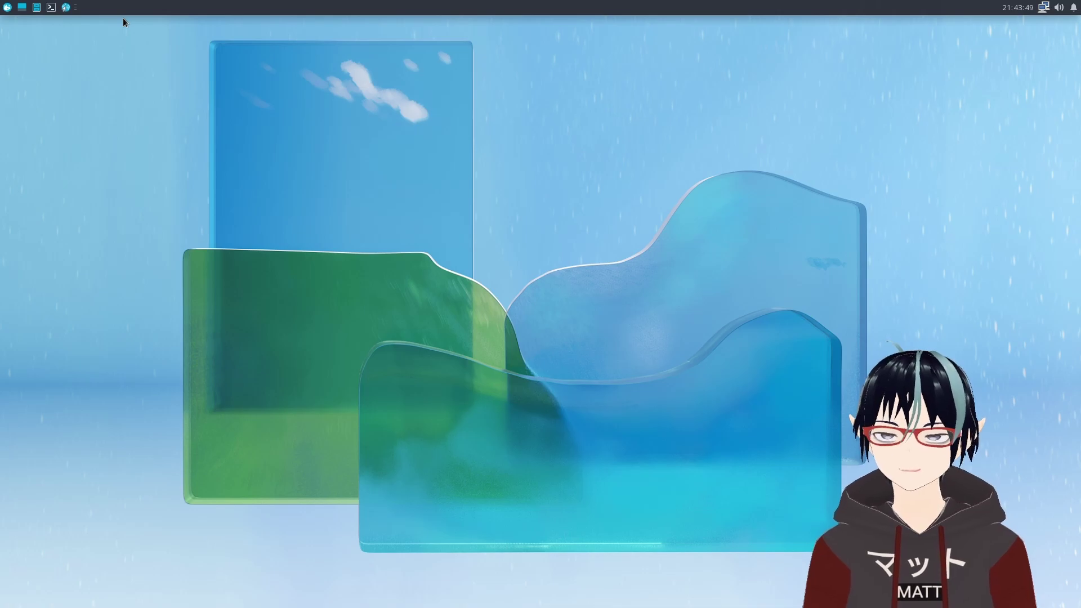
- Look at the guest's application launcher, open the home folder in the file manager and reposition its window
click(6, 7)
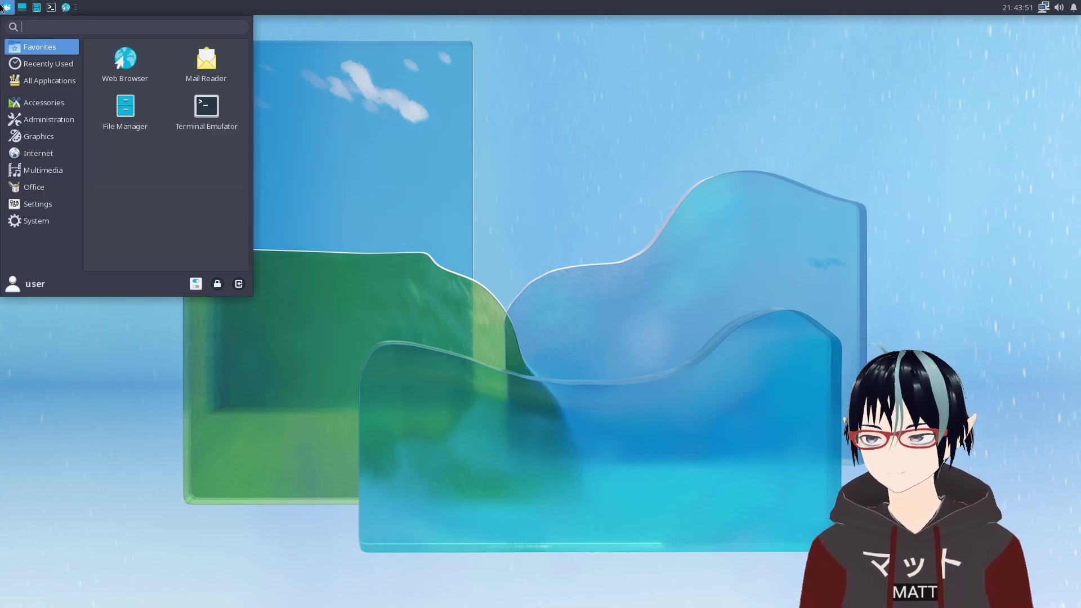
click(325, 205)
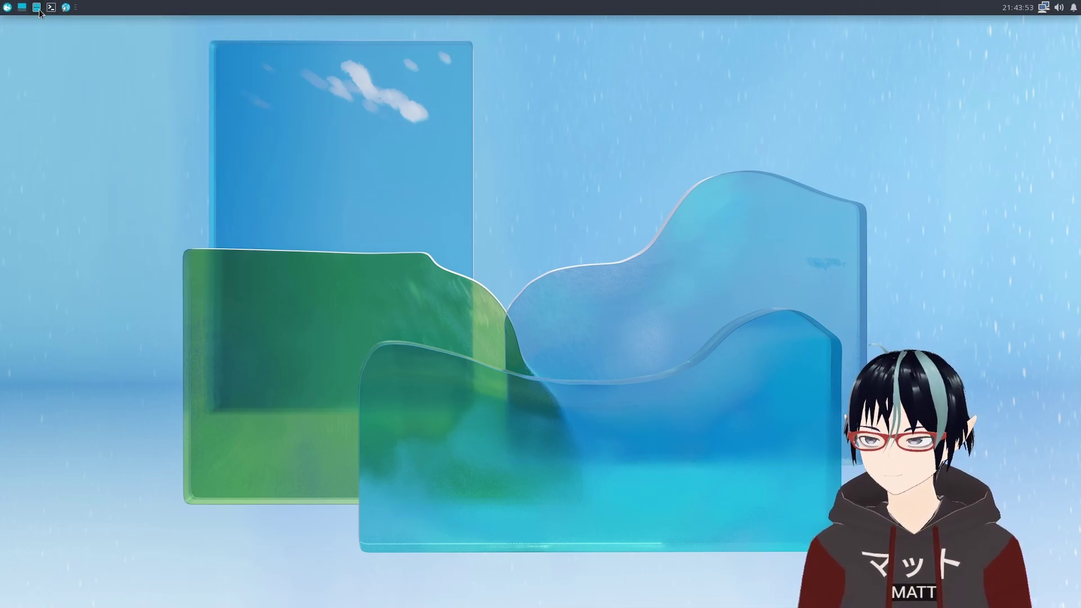
click(37, 8)
drag(431, 177, 466, 142)
drag(573, 139, 451, 79)
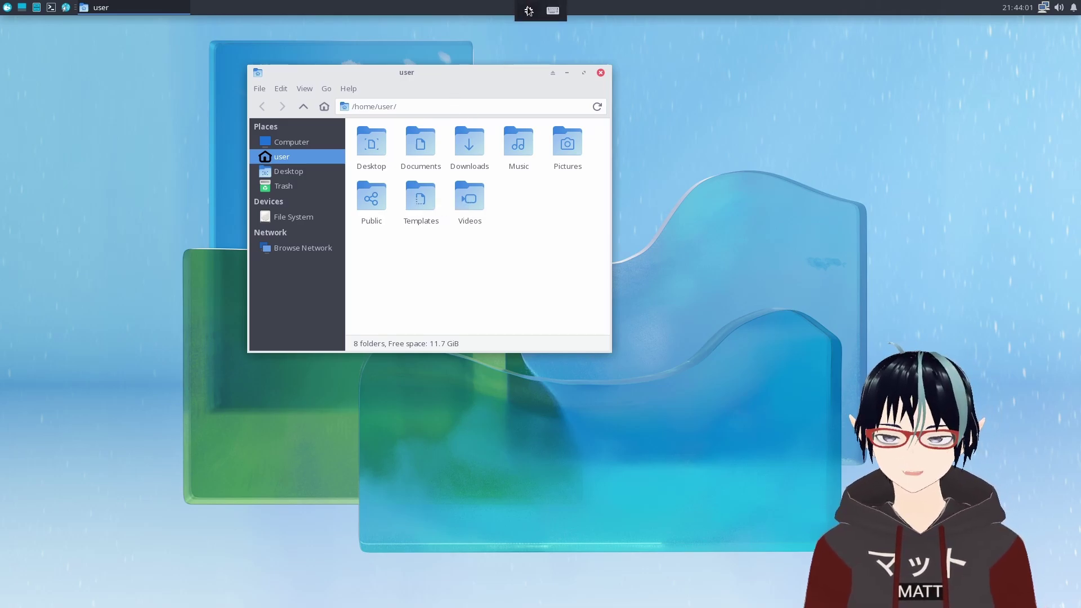
- Close the guest's file manager window and shut down the fedora36-xfce guest from its desktop
click(528, 10)
key(F11)
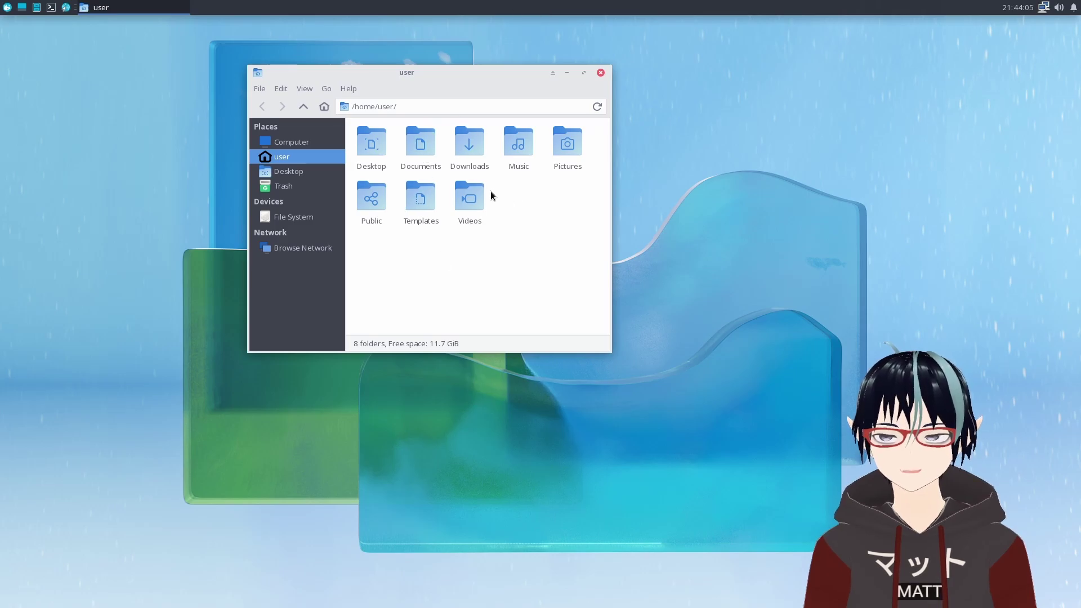
click(600, 72)
click(7, 7)
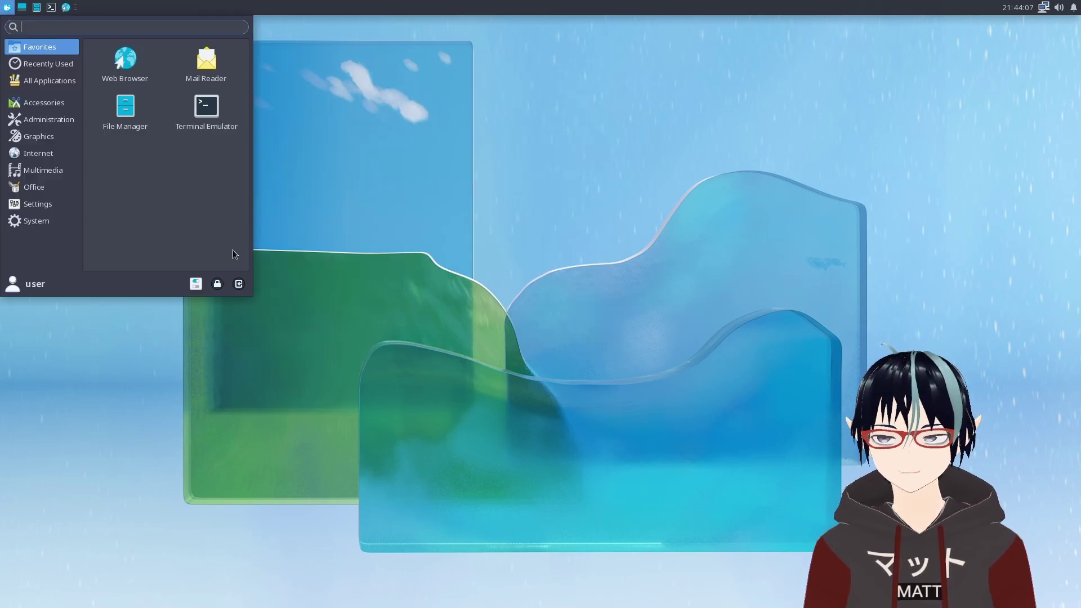
click(240, 284)
click(599, 256)
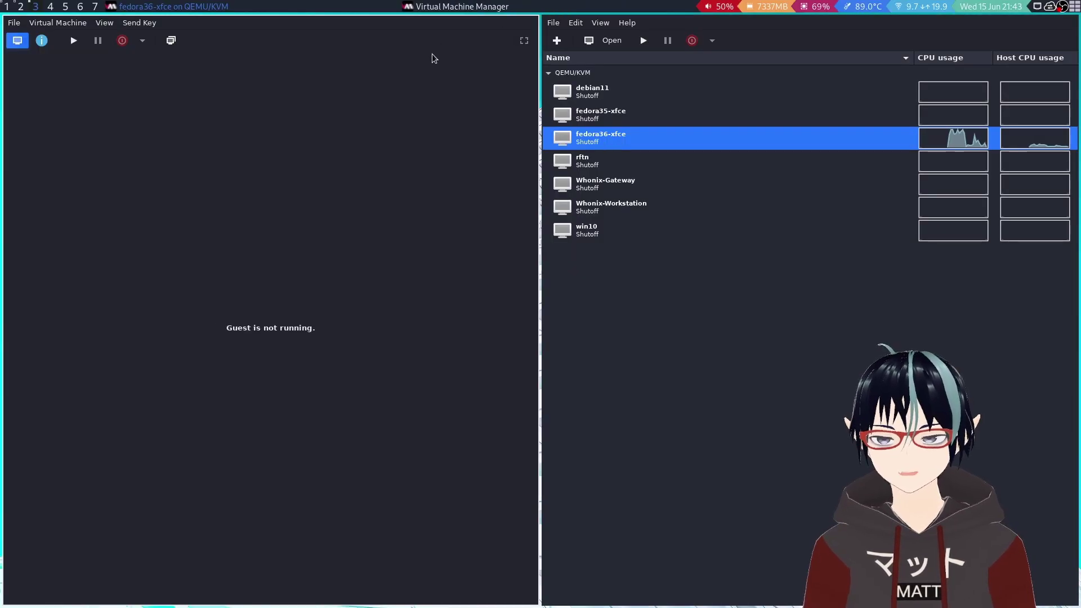
- Create a snapshot named snapshot1 of the powered-off fedora36-xfce machine with an empty description
click(166, 43)
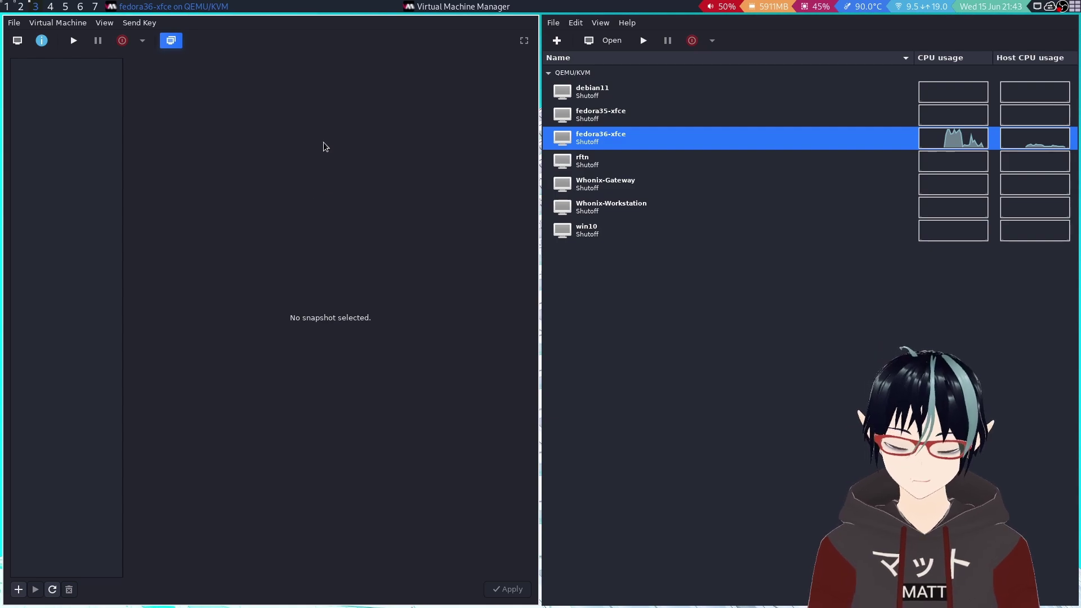
key(super+f)
click(15, 593)
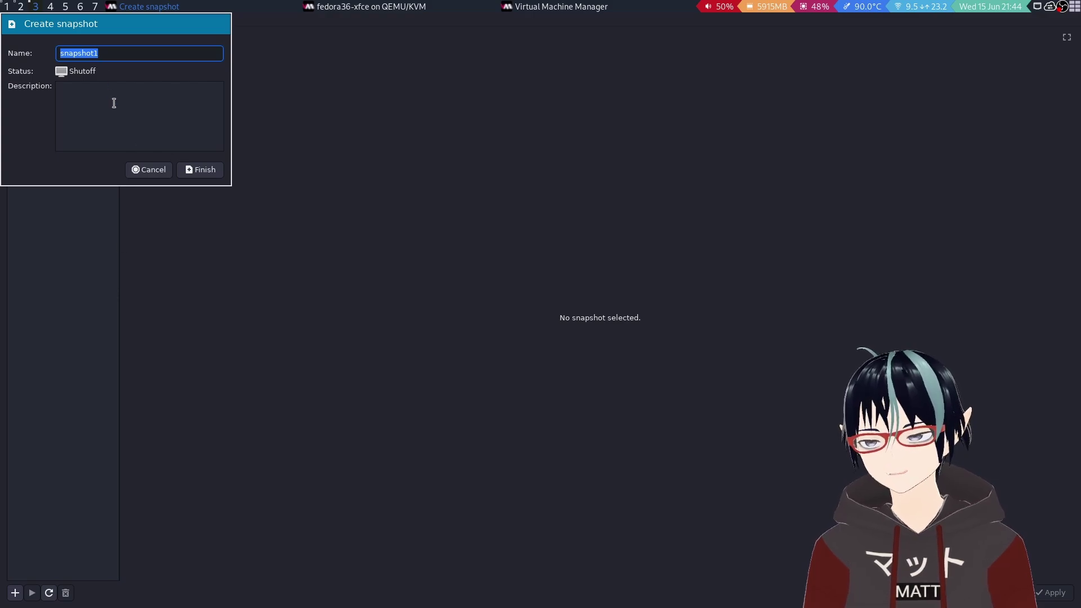
click(201, 170)
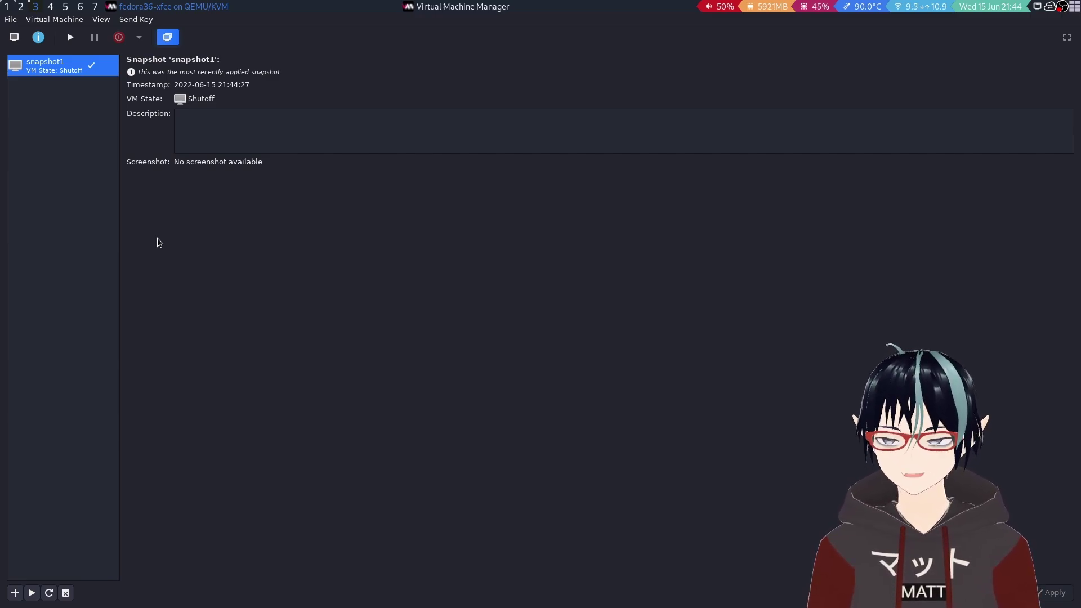
- Start fedora36-xfce from its console with the Fedora Linux 36 (Xfce) boot entry and show it in full screen
click(13, 39)
click(70, 37)
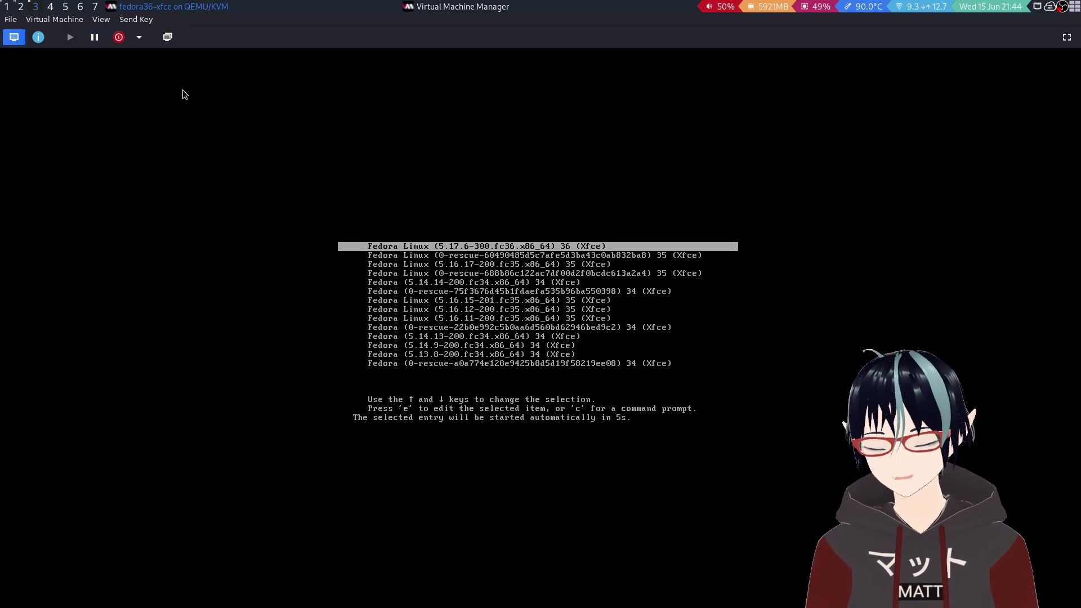
key(Return)
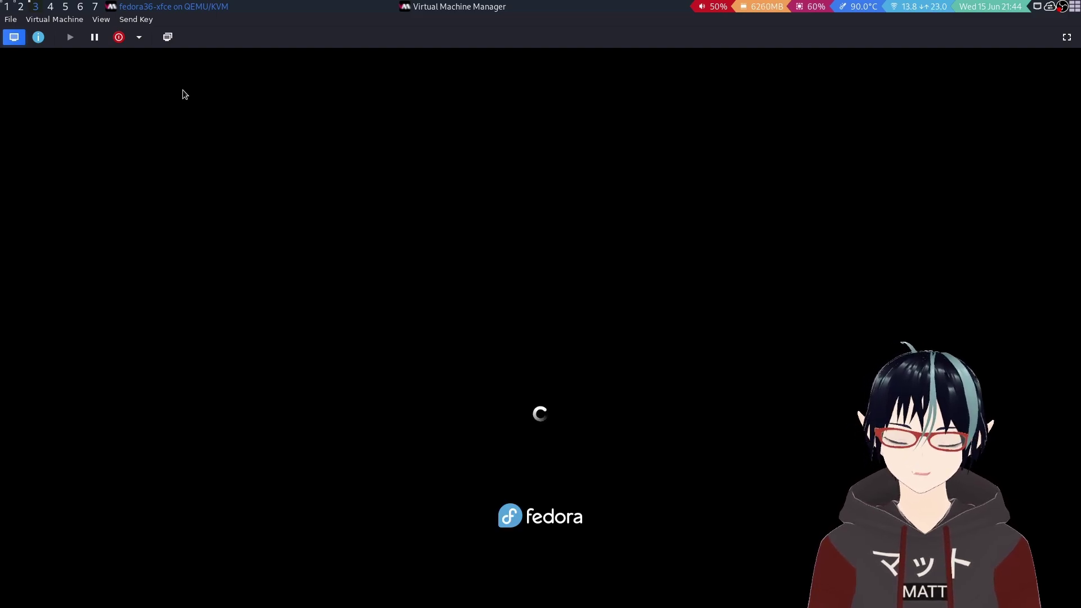
click(1066, 37)
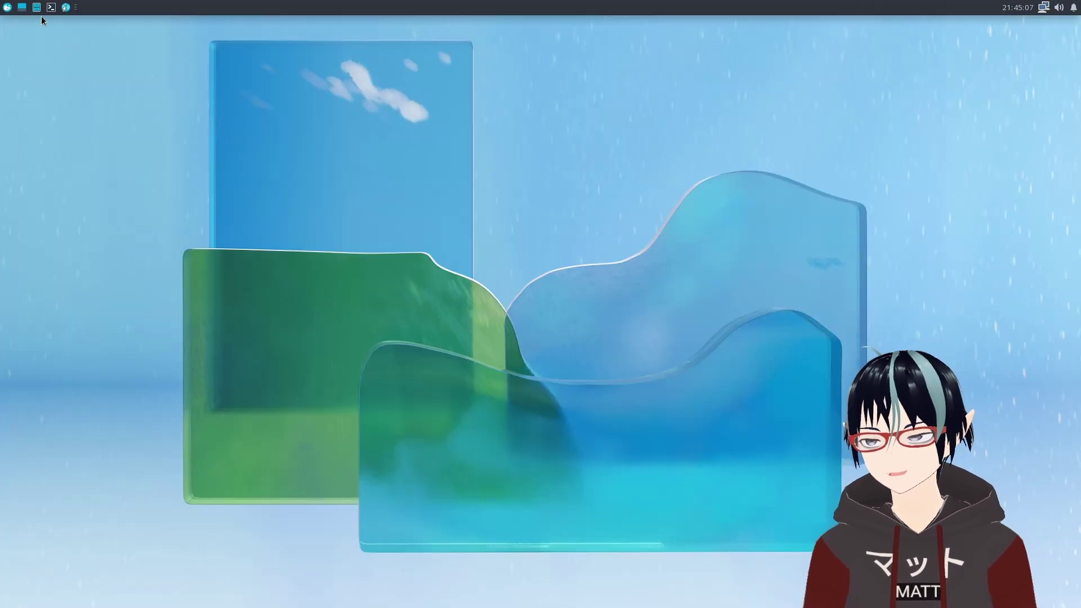
- Open a terminal in the guest and move its window away from the desktop's corner
click(50, 8)
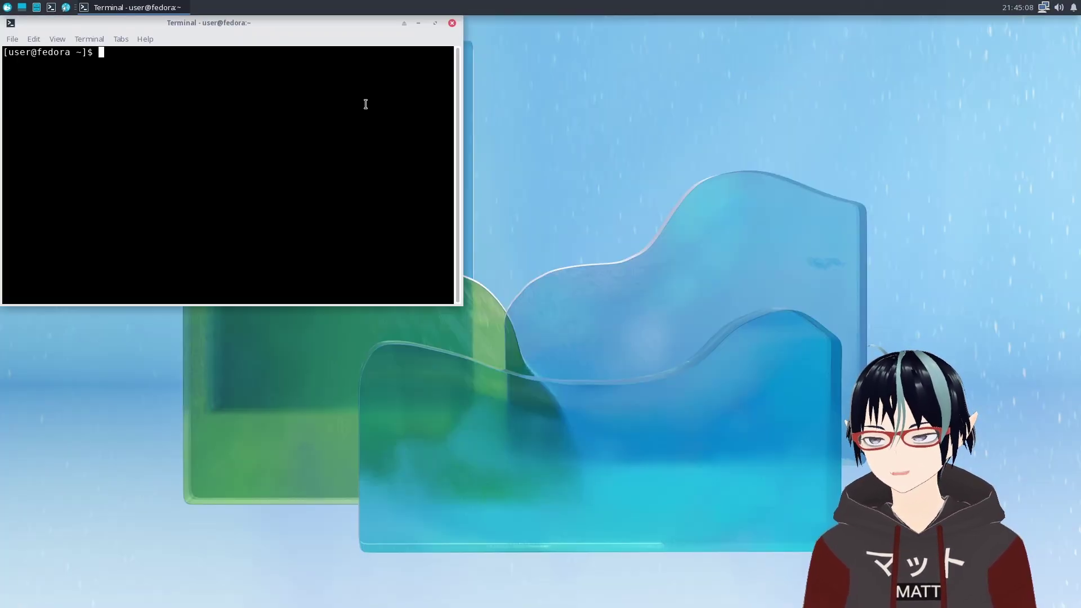
drag(284, 26, 501, 78)
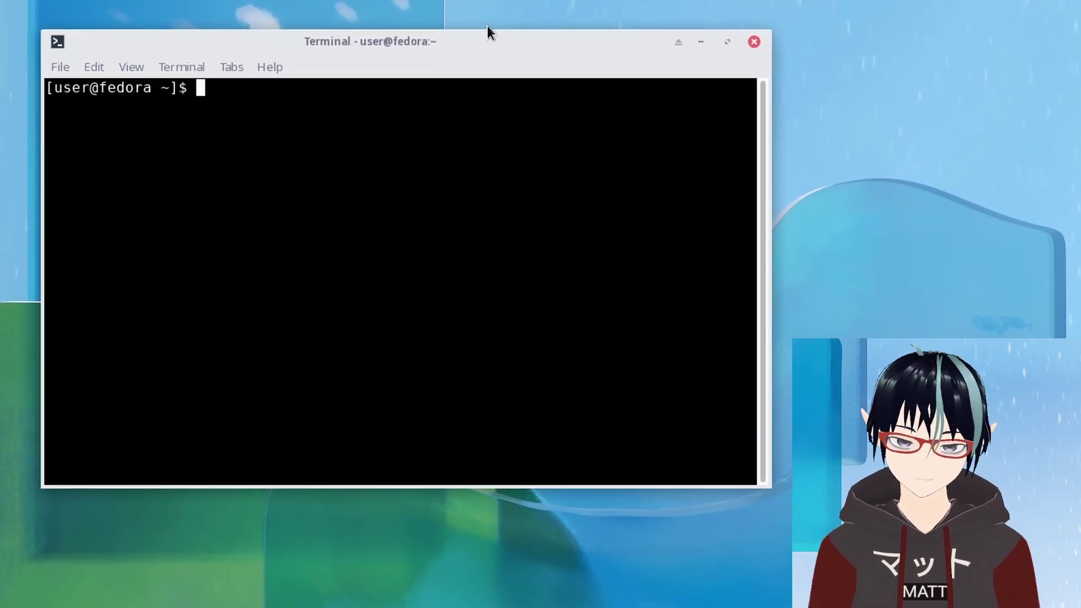
text(s)
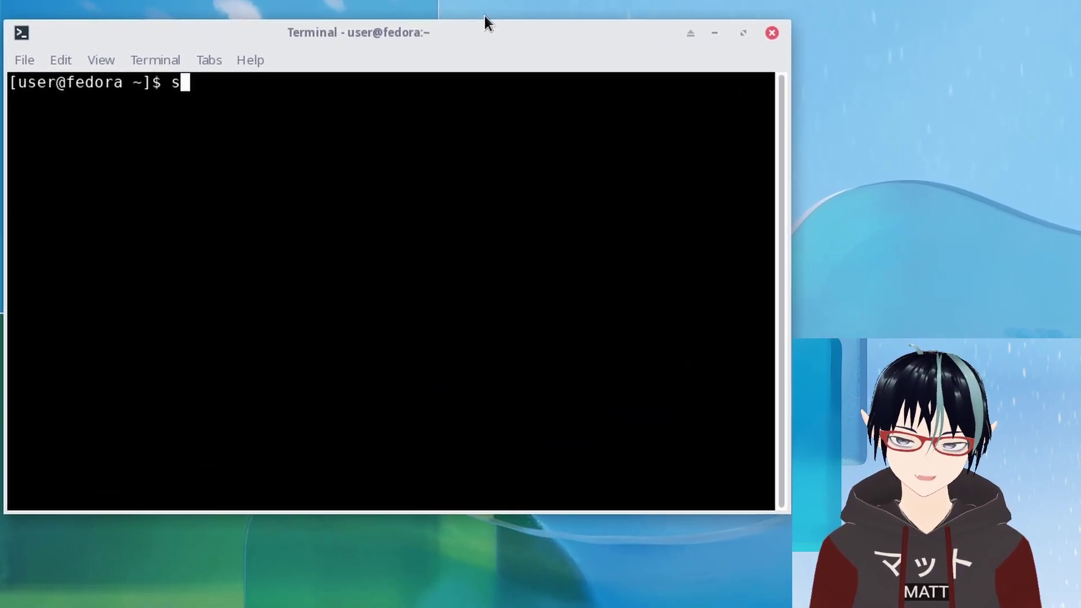
text(pice)
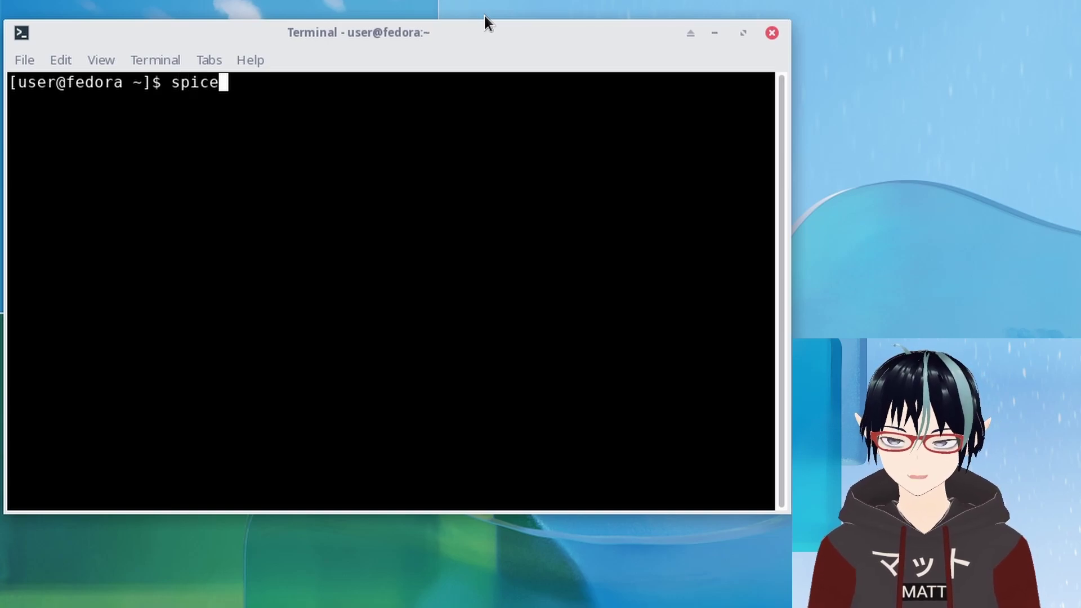
text(-adgent)
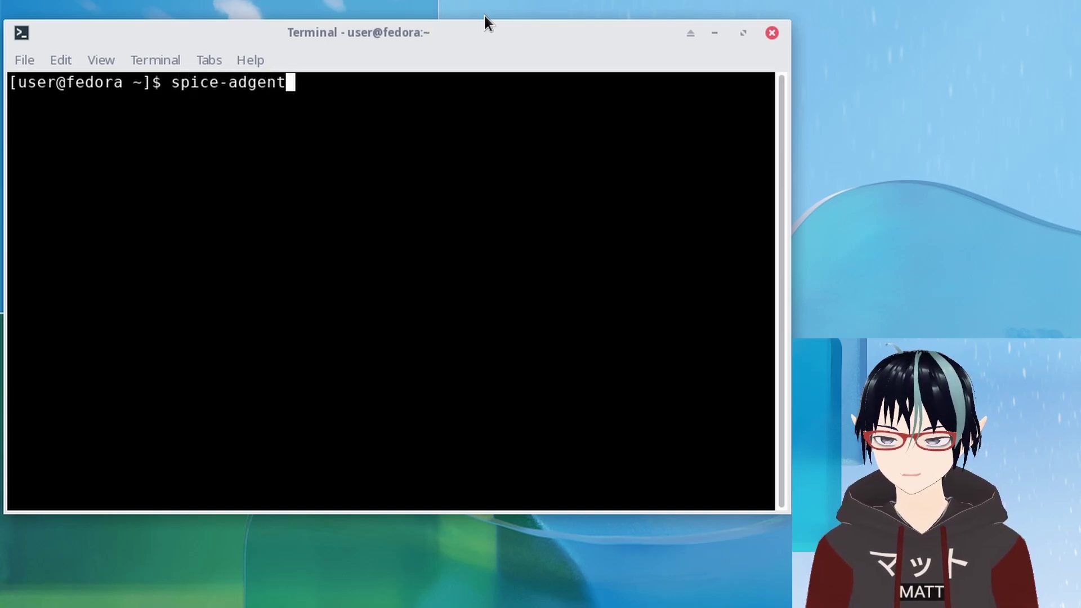
key(BackSpace)
key(BackSpace)
key(BackSpace)
key(BackSpace)
key(BackSpace)
key(BackSpace)
text(v)
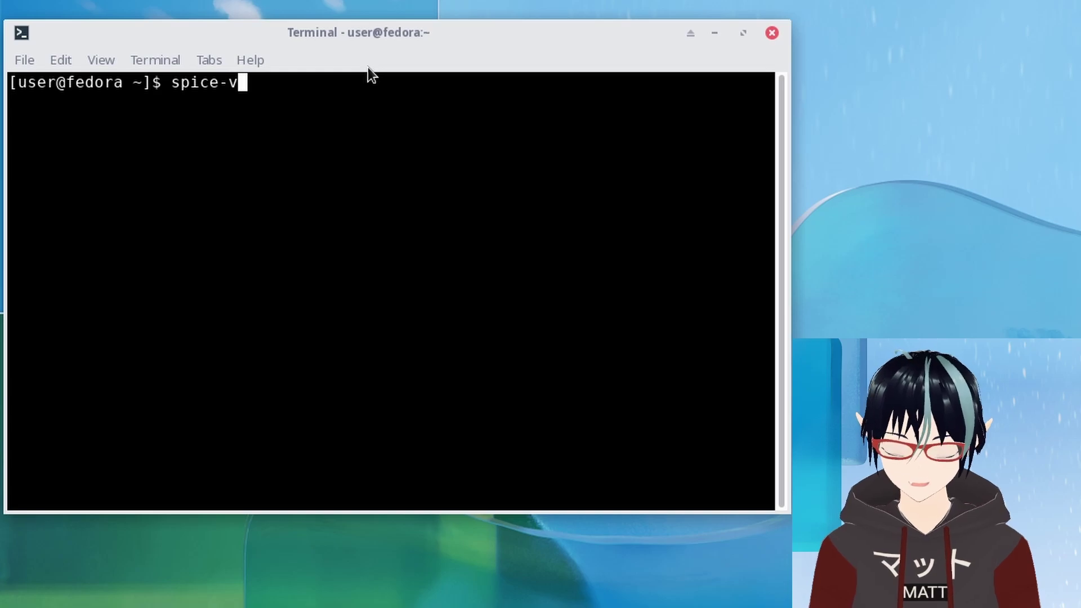
text(dagent)
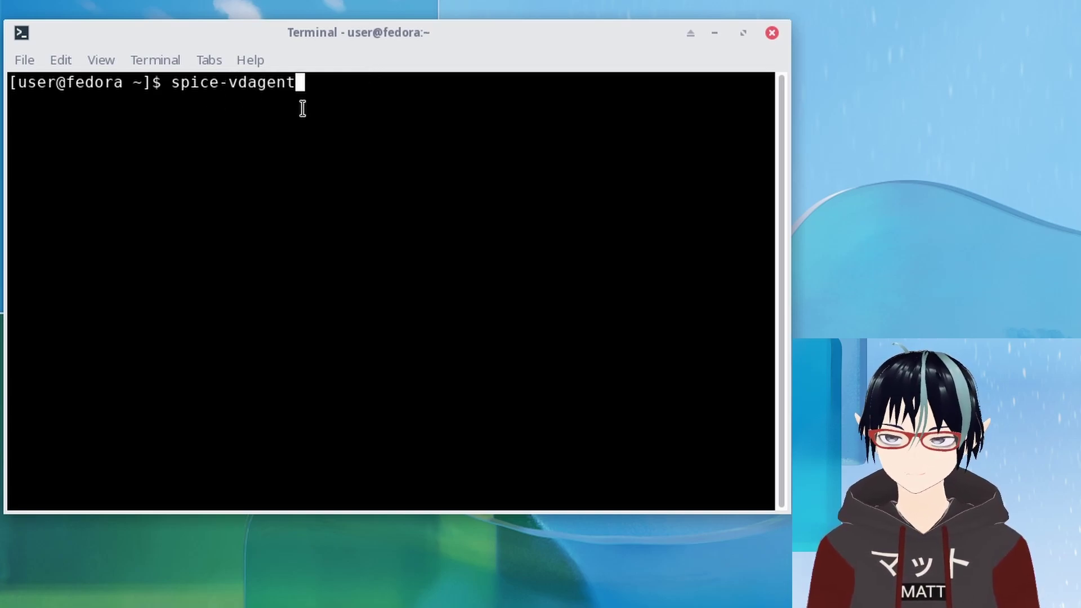
key(ctrl+u)
- Run sudo dnf install spice-vdagent in the guest's terminal, authenticating with the account password, and reposition the window while it runs
text(sudo a)
text(nf instal)
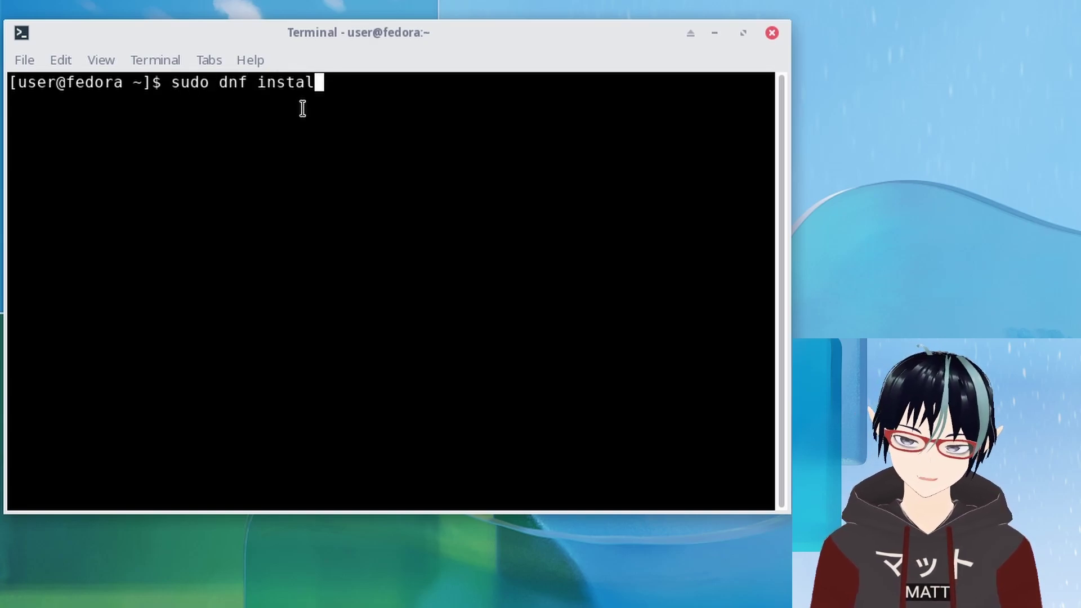
text(l spice-vdagent)
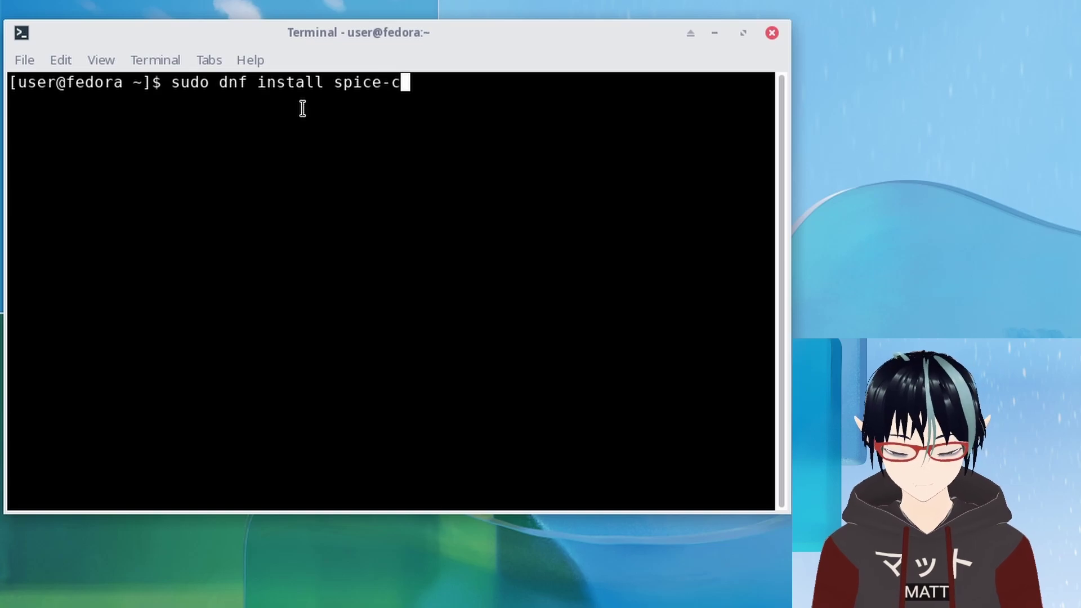
key(Return)
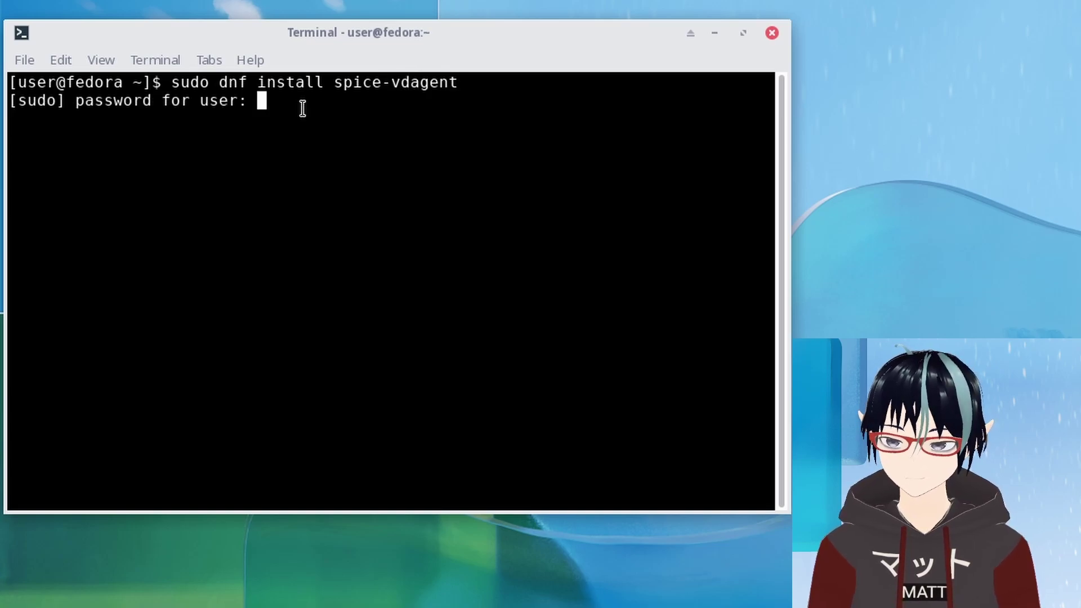
key(Return)
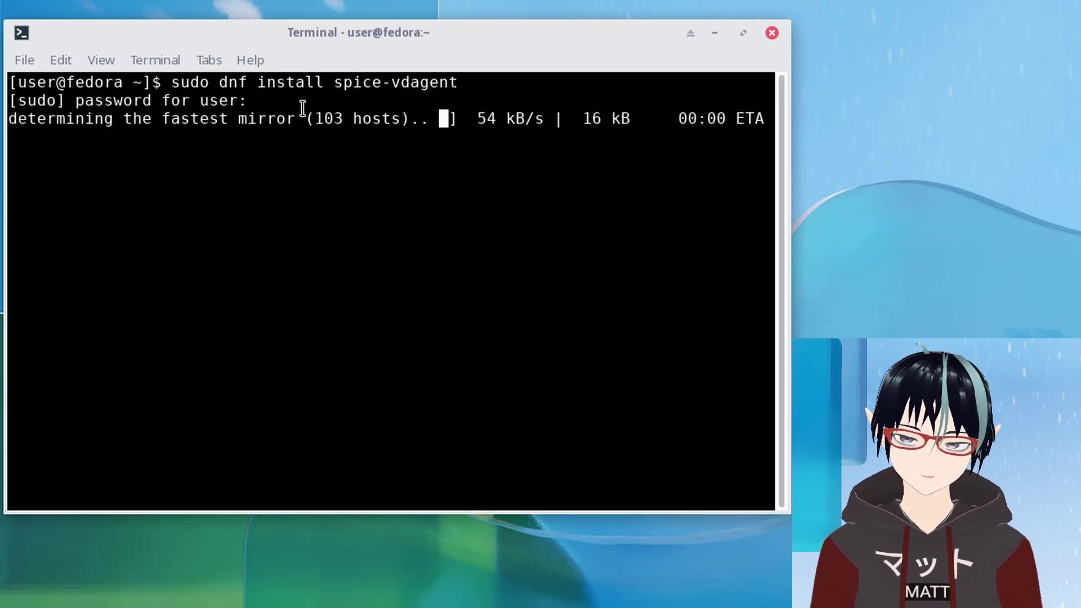
key(Right)
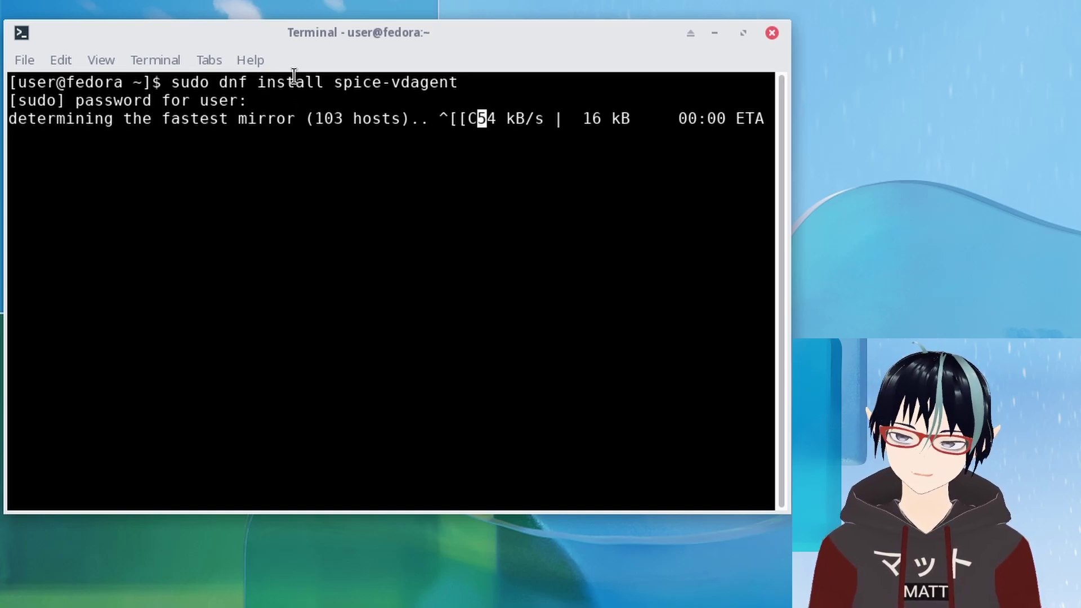
drag(361, 43, 422, 24)
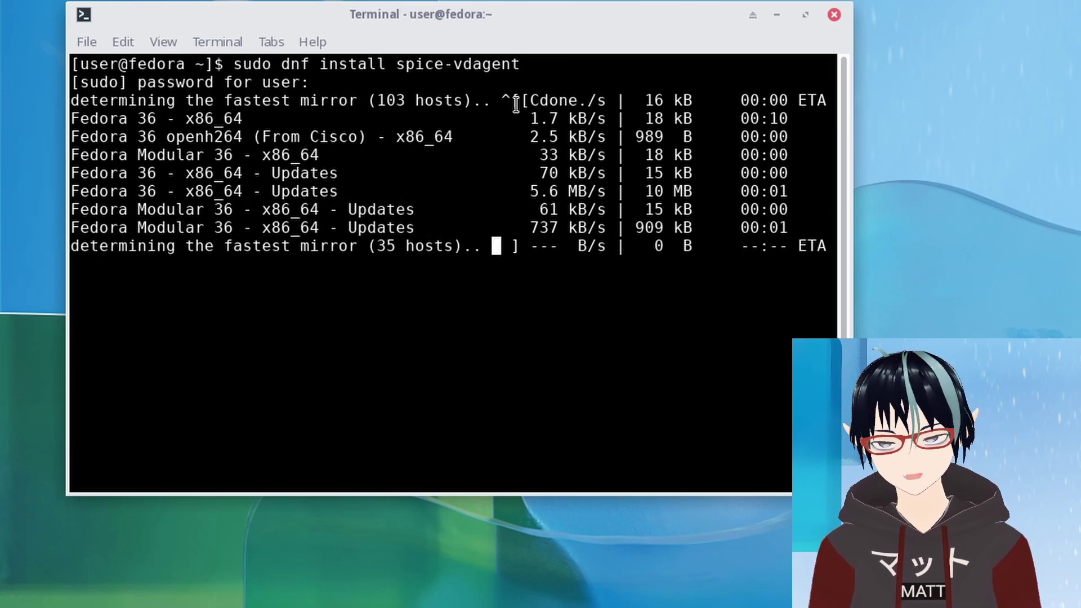
drag(606, 38, 614, 13)
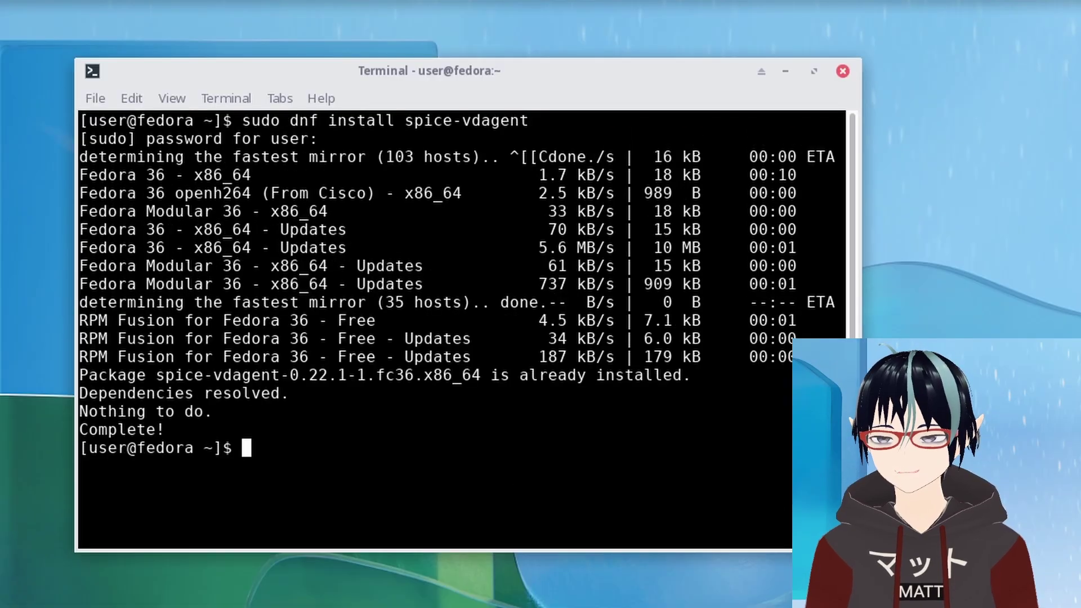
key(Return)
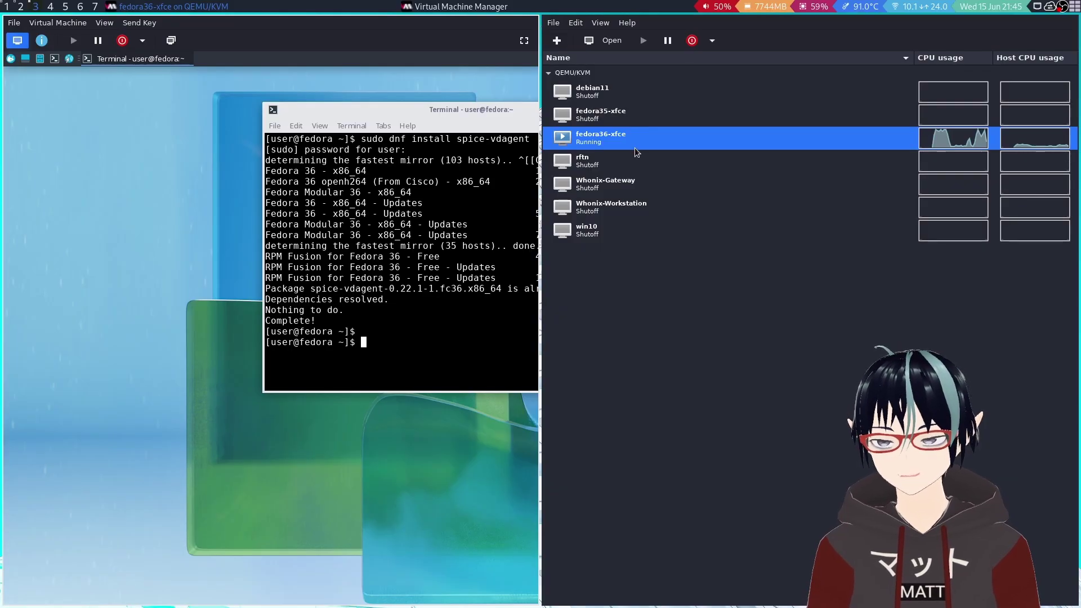
- Open a host terminal below the Virtual Machine Manager window and open the script whose name starts with ygo in Neovim
key(super+Return)
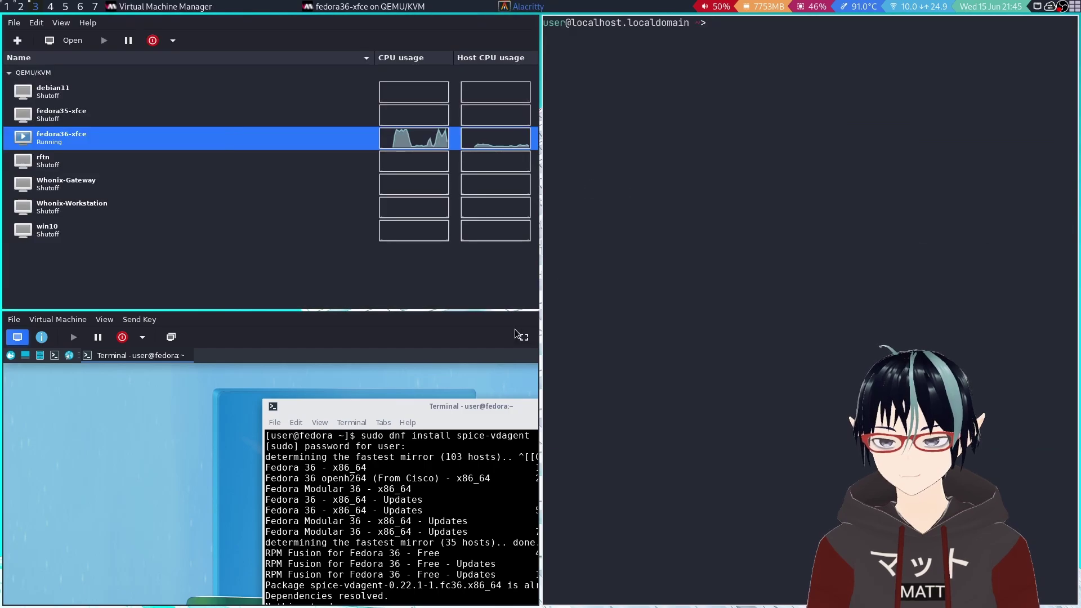
key(super+shift+Return)
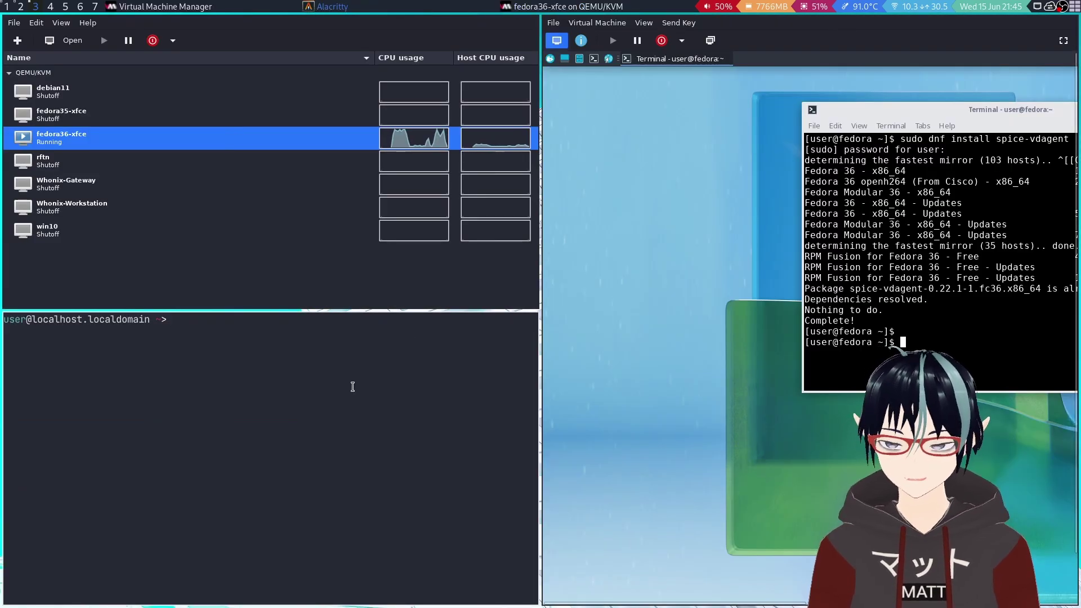
text(v)
key(Return)
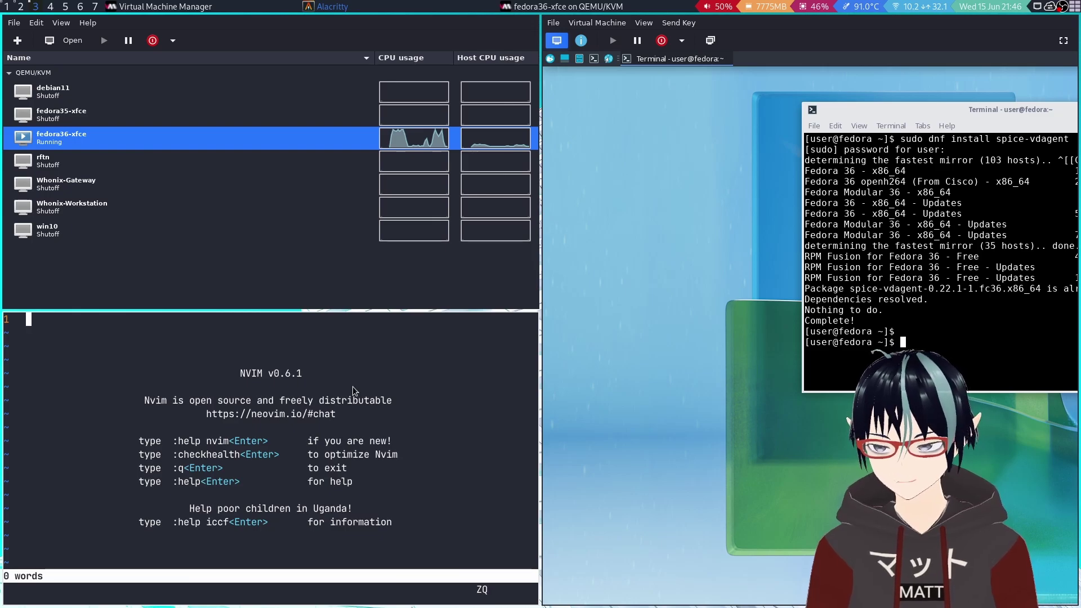
text(v ygo)
key(Tab)
key(Return)
click(312, 417)
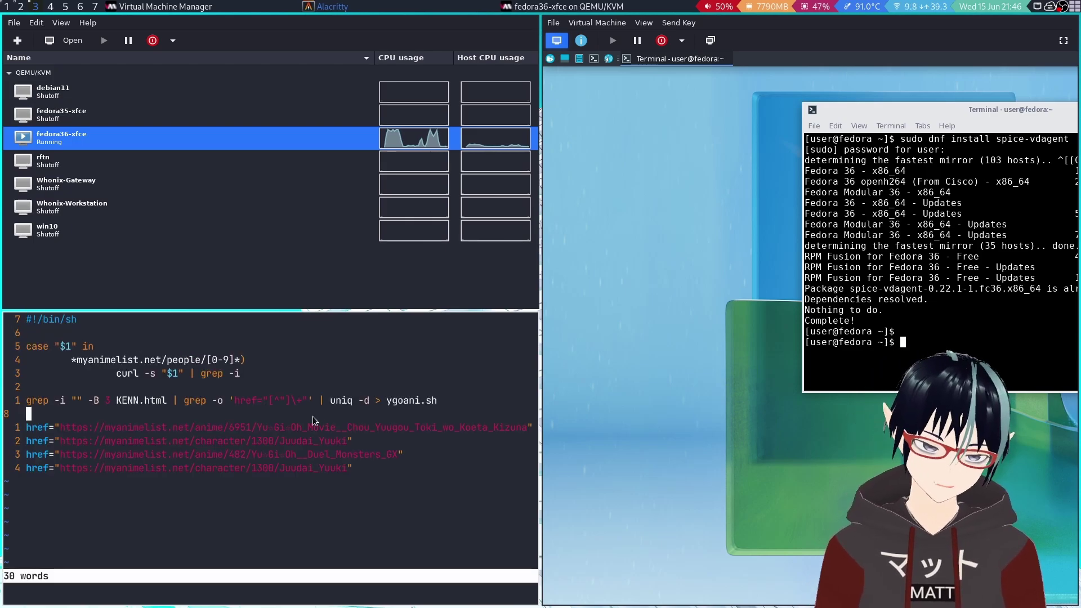
- Copy the script's first href line, the Yu-Gi-Oh movie link, and bring the guest's terminal window fully into view
click(273, 426)
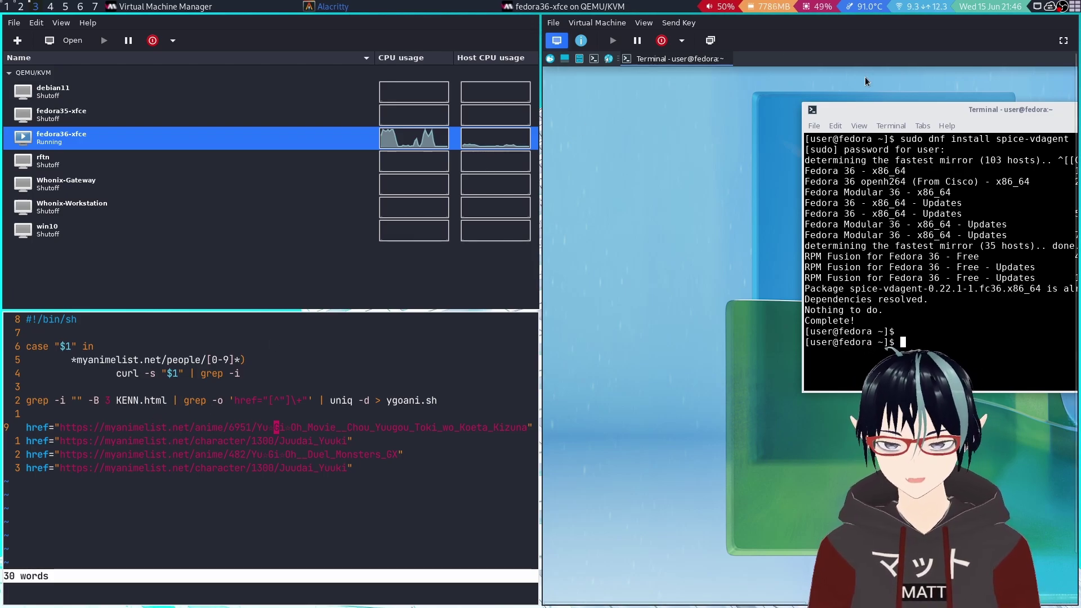
drag(855, 116, 604, 87)
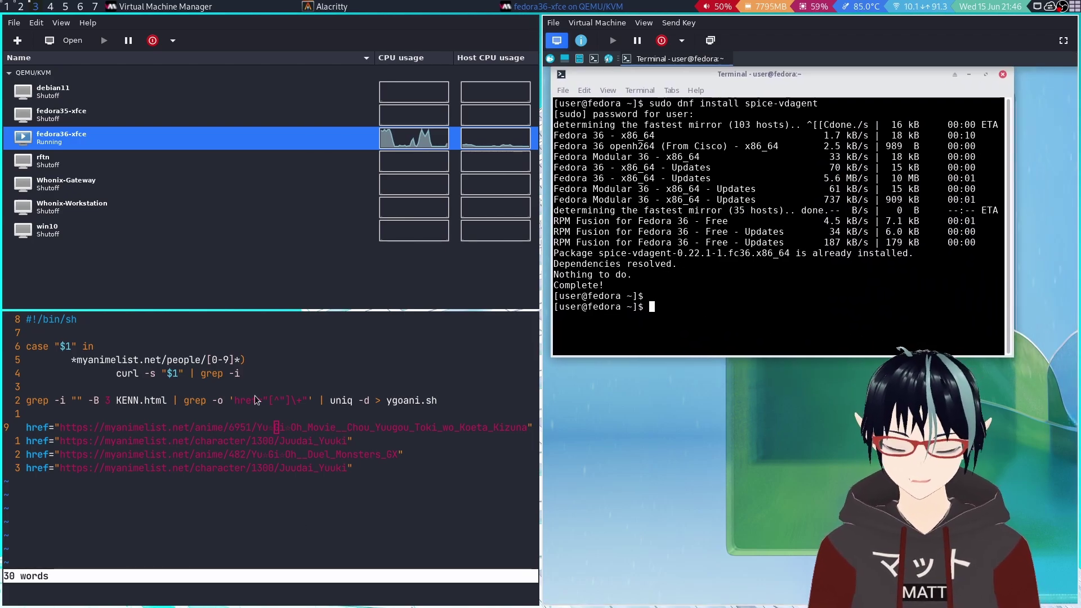
click(349, 429)
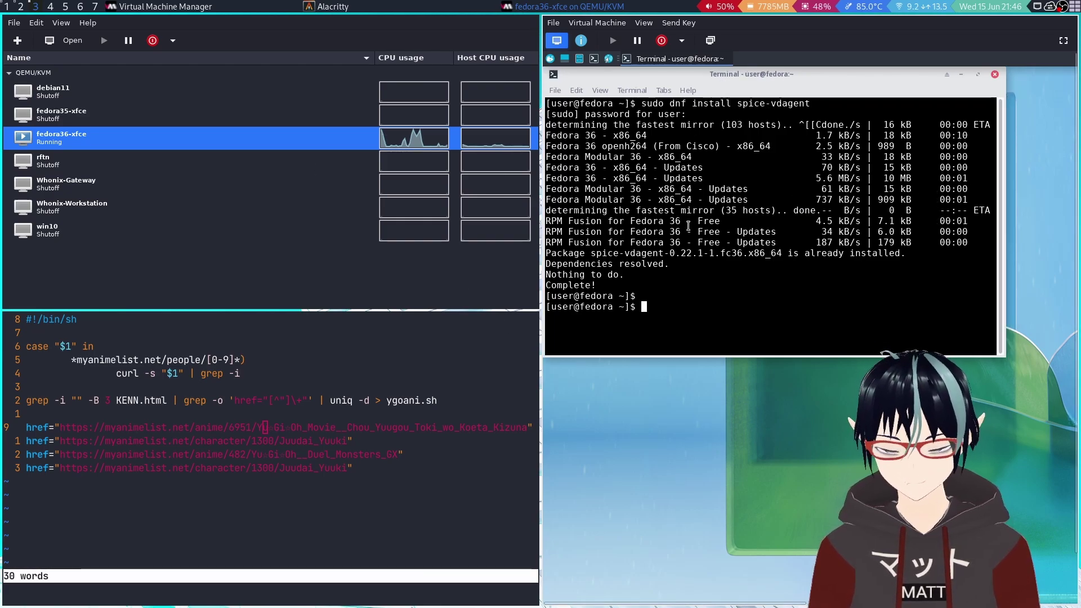
- Try pasting the copied href line into the guest's terminal, highlight the text in the paste preview, and cancel the paste
right_click(655, 278)
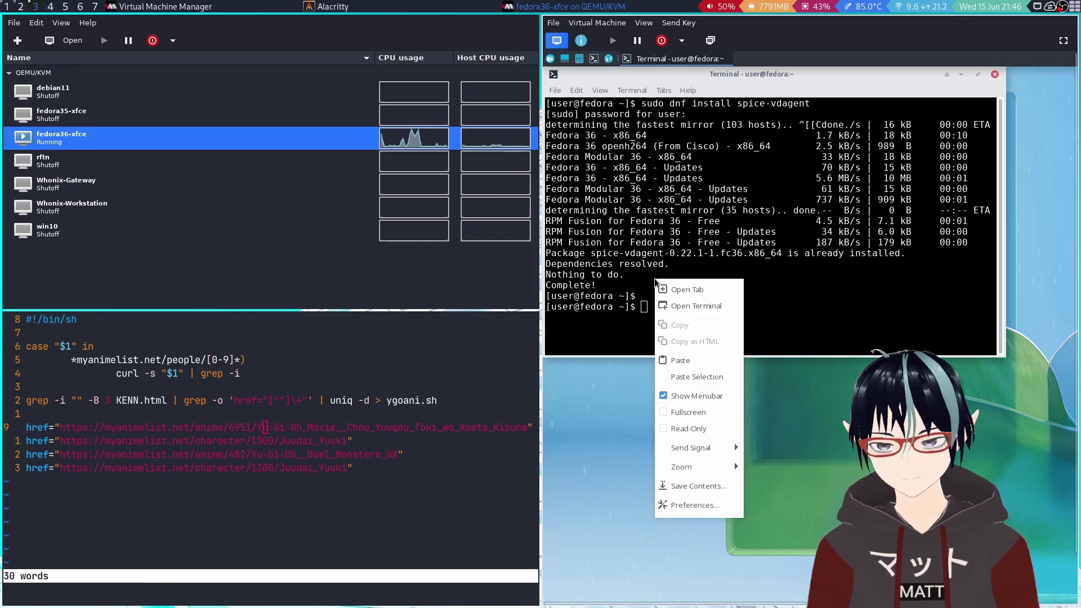
click(694, 367)
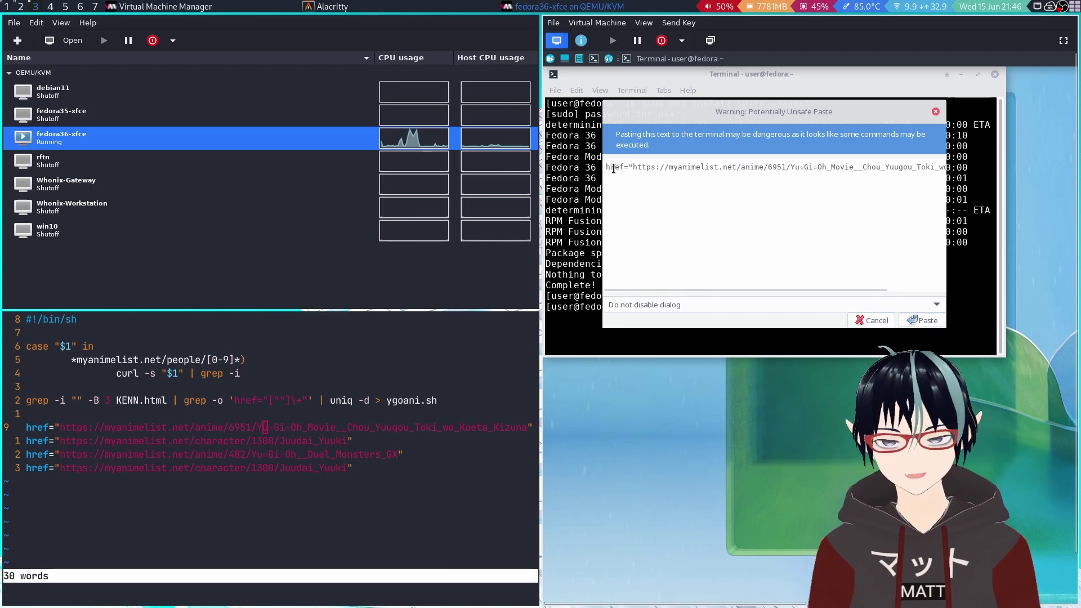
drag(614, 169, 951, 169)
drag(884, 167, 563, 150)
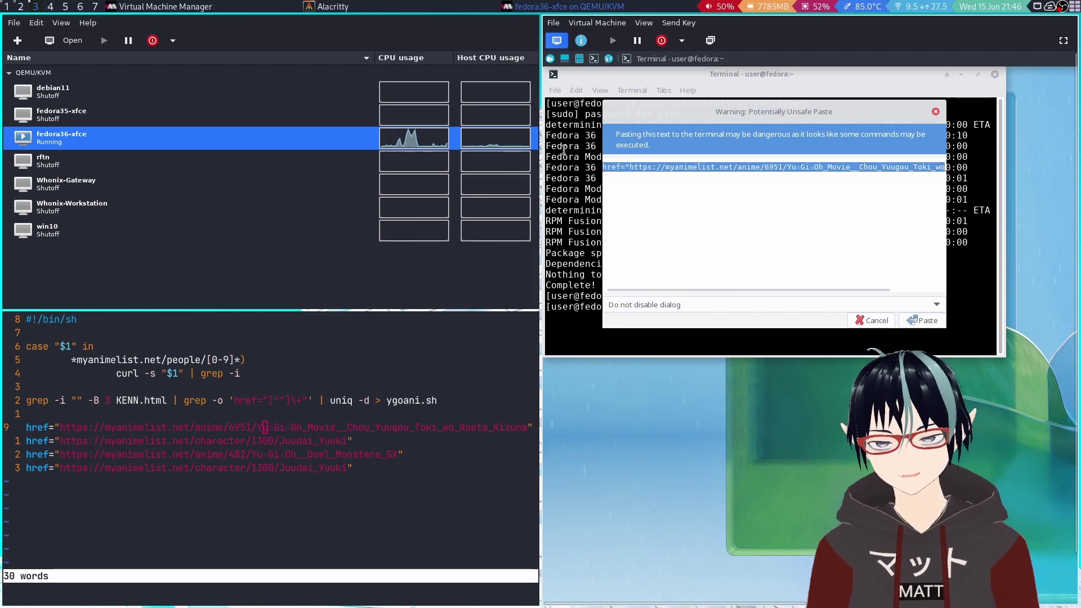
click(881, 320)
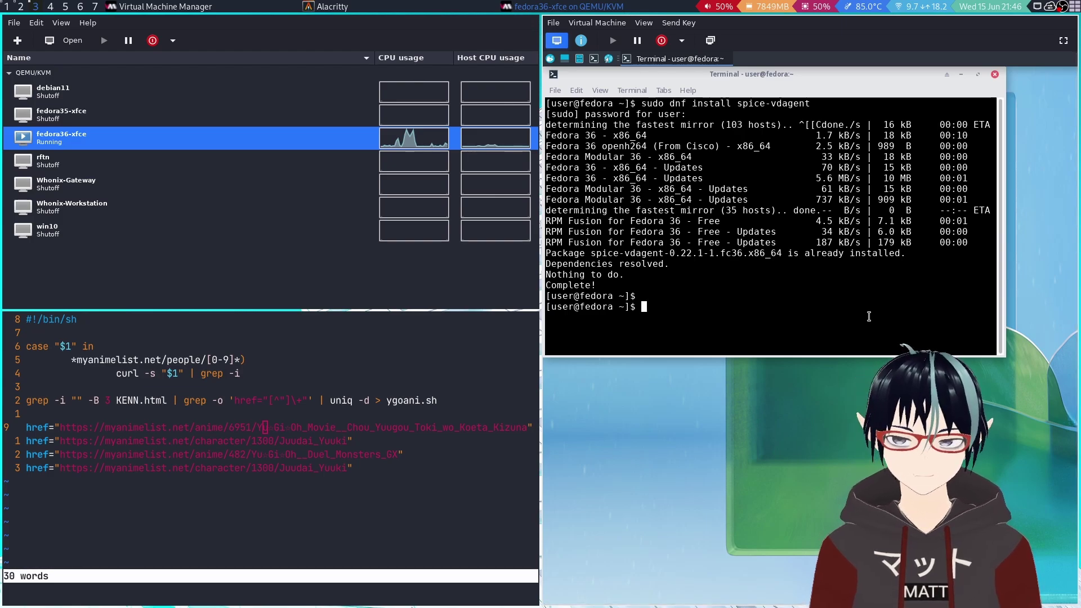
- Paste the copied Yu-Gi-Oh movie href line into the guest's terminal, accept the unsafe paste warning, and lower the terminal window slightly
right_click(570, 166)
click(620, 251)
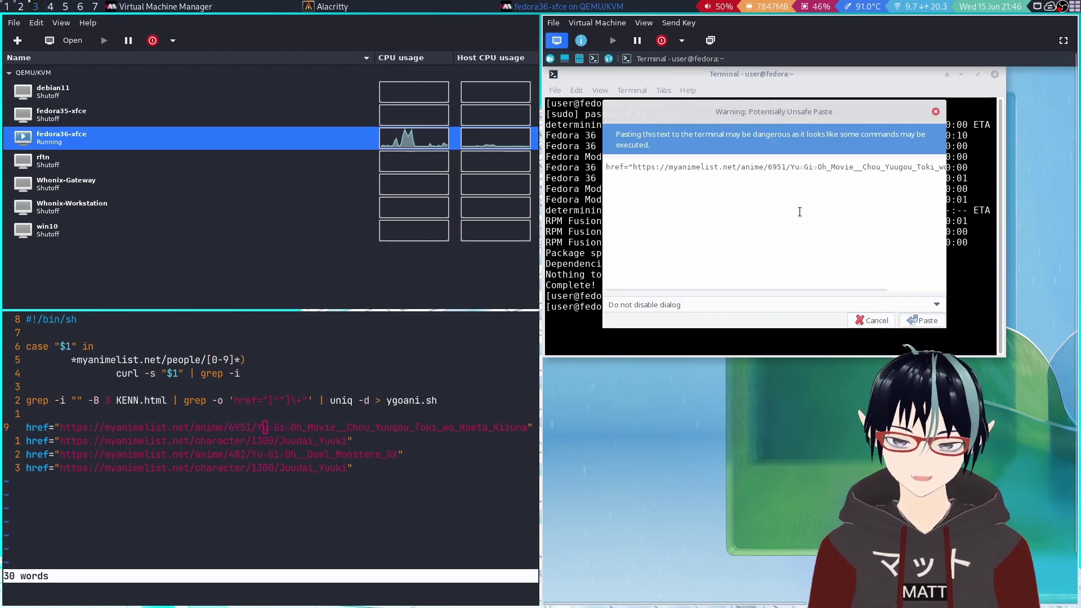
click(918, 320)
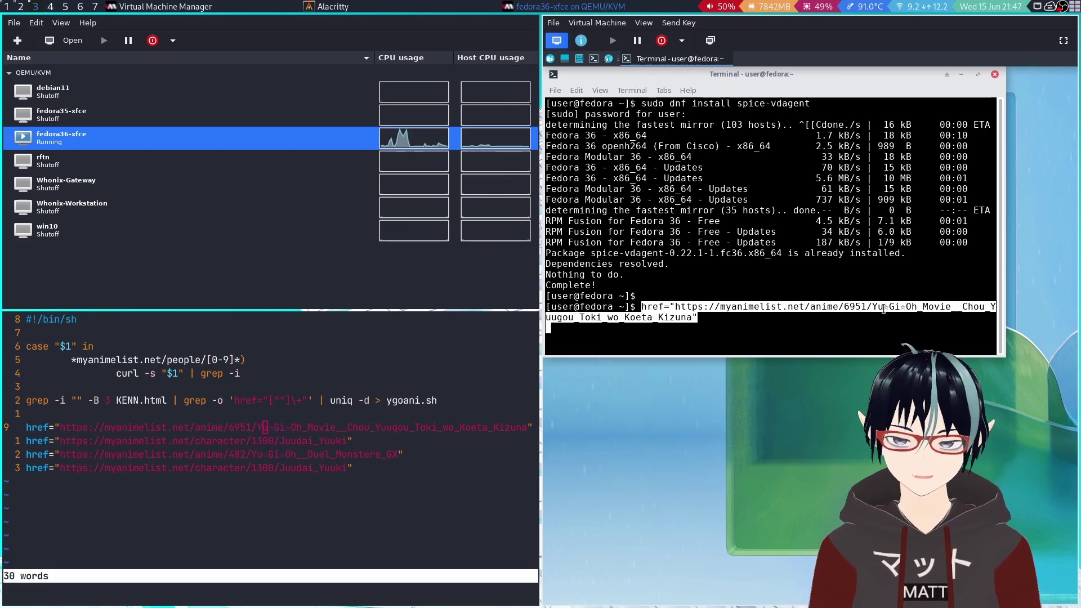
mouse_move(852, 79)
mouse_down()
mouse_move(869, 108)
mouse_move(853, 82)
mouse_up()
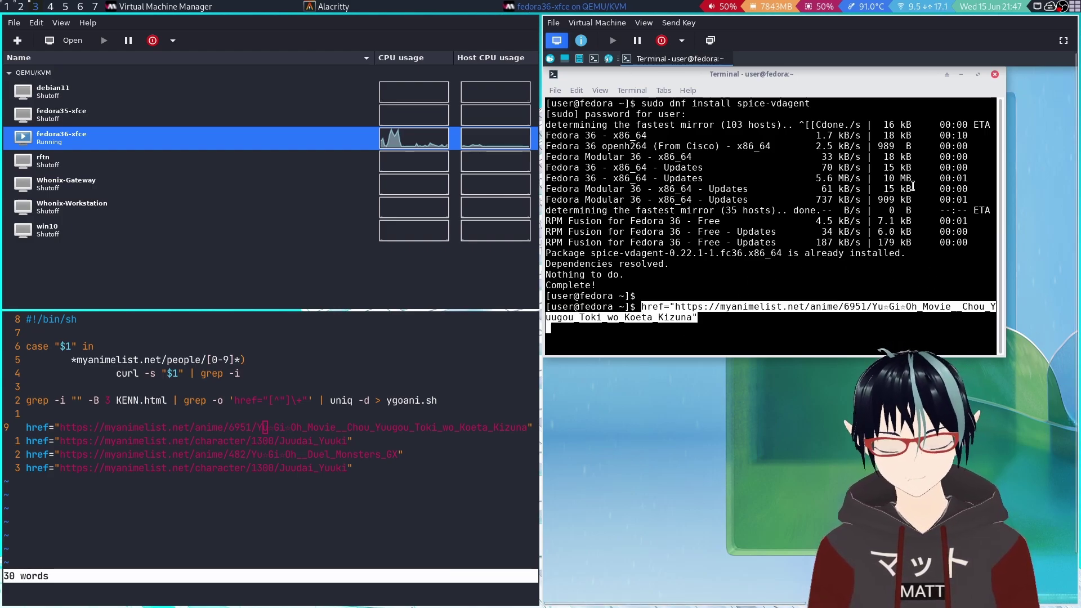
drag(831, 78, 831, 76)
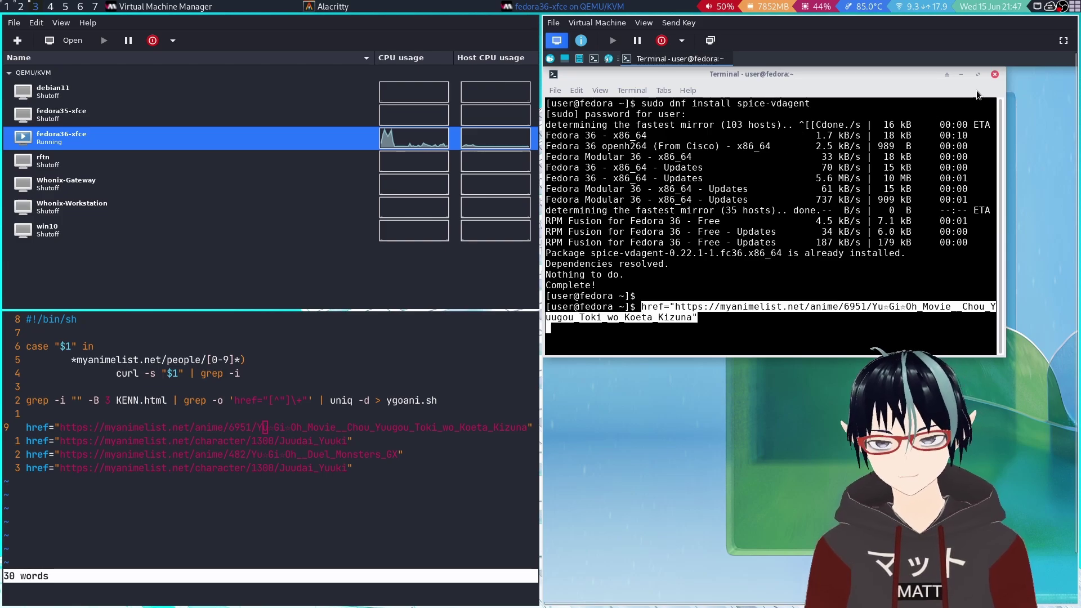
drag(976, 79, 977, 85)
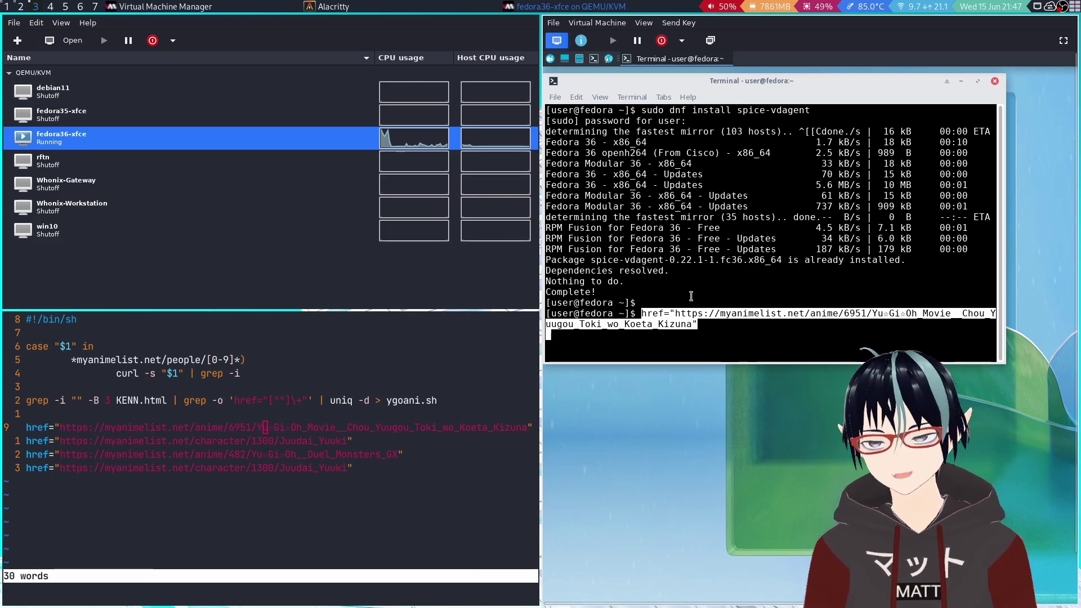
- Close the Virtual Machine Manager window, browse the host's home folder in the file manager, and move the guest's terminal aside to uncover its desktop
key(ctrl+q)
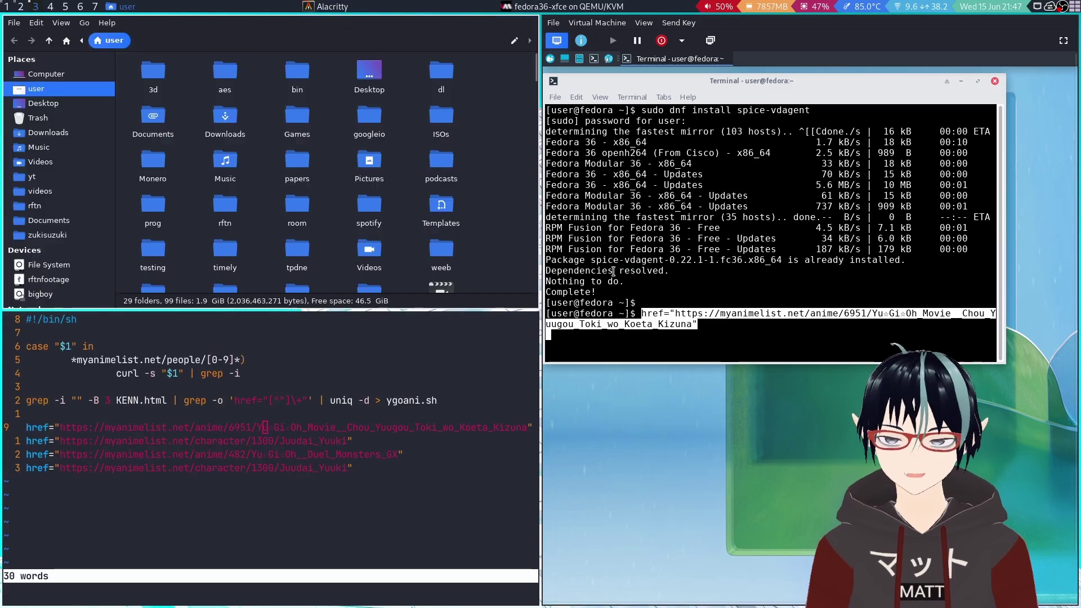
scroll(442, 212, down, 2)
scroll(442, 212, down, 2)
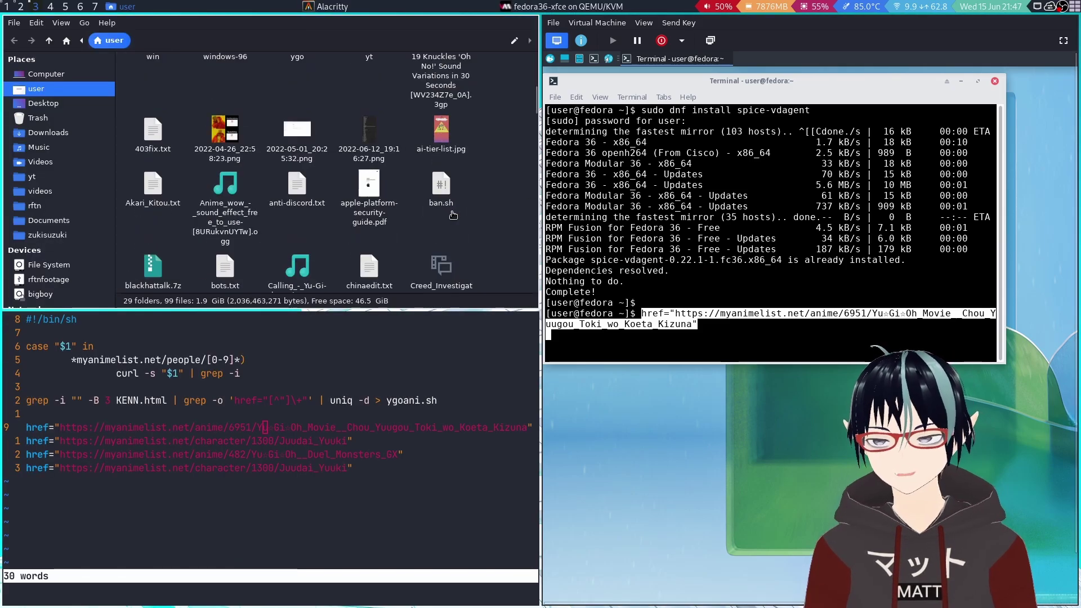
scroll(442, 213, up, 1)
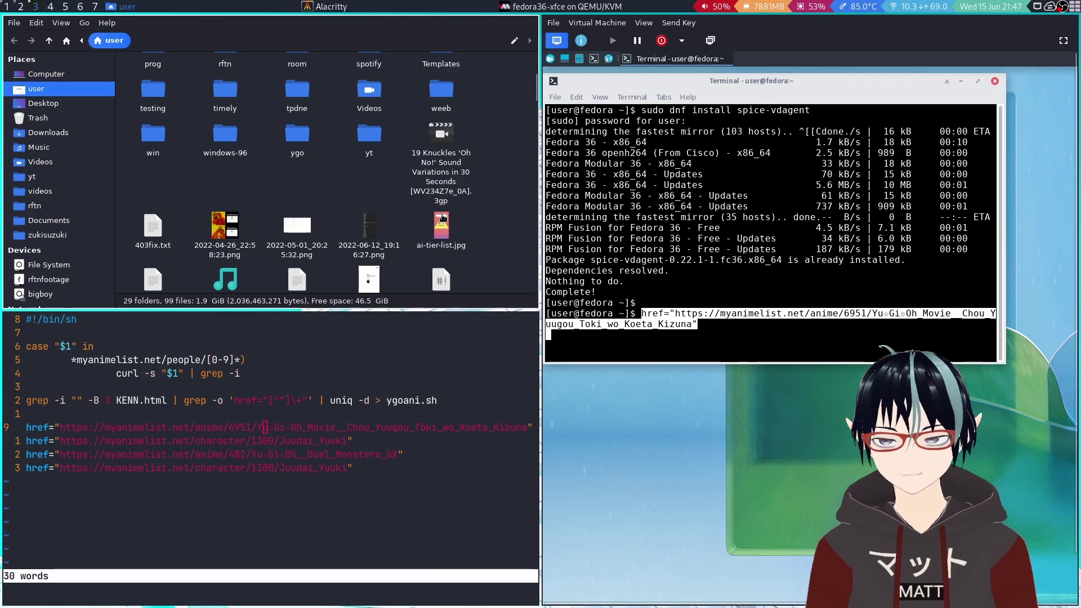
scroll(376, 215, down, 1)
scroll(376, 216, down, 1)
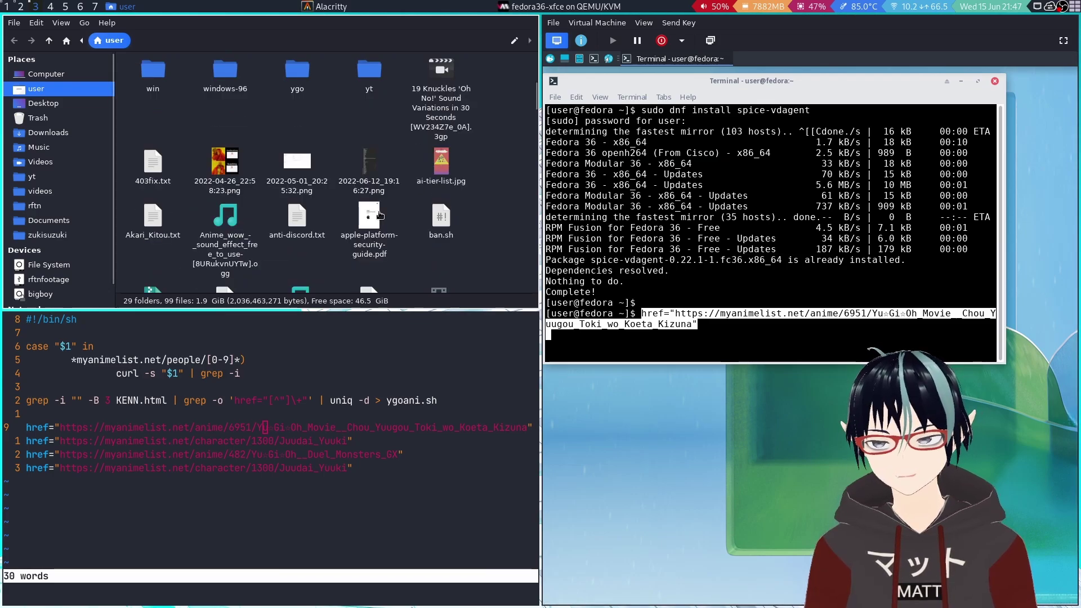
scroll(376, 216, up, 1)
drag(749, 80, 845, 73)
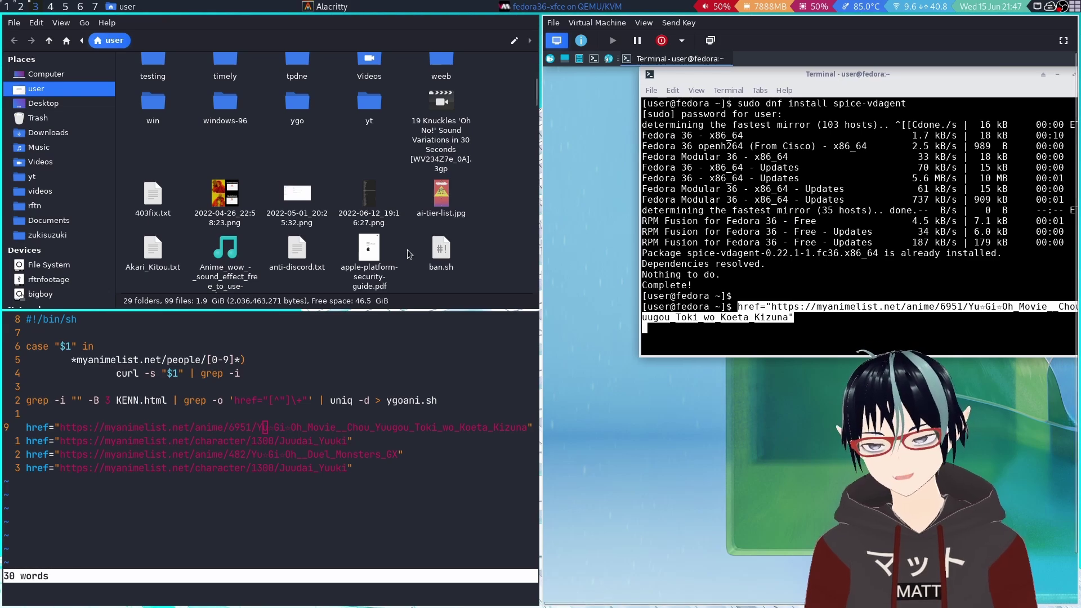
- Transfer apple-platform-security-guide.pdf from the host's home folder onto the guest's desktop, and shift the guest's terminal without covering the file
scroll(389, 244, down, 2)
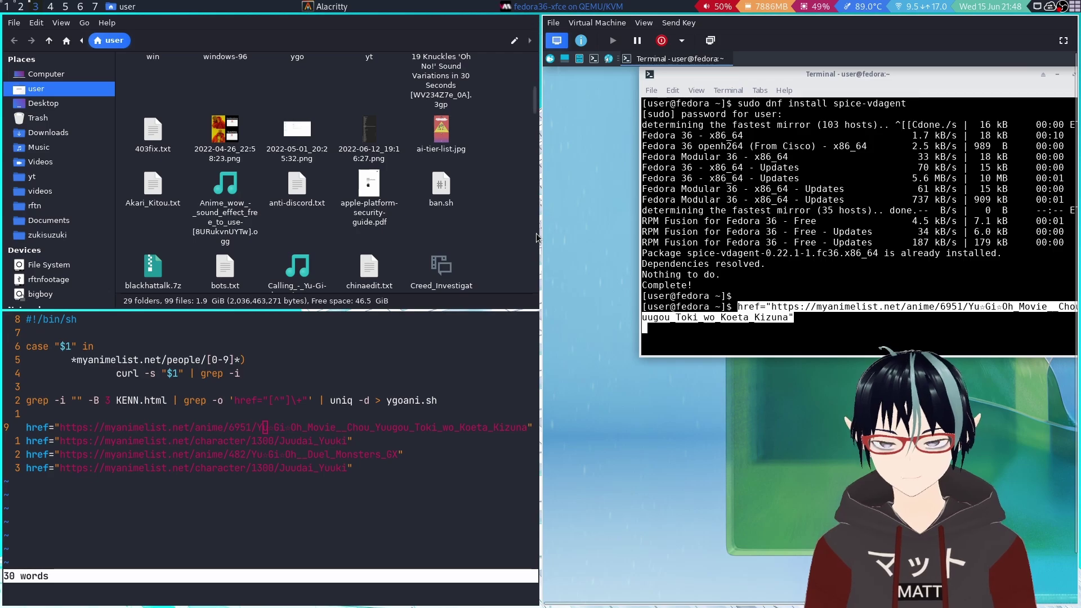
scroll(477, 226, down, 1)
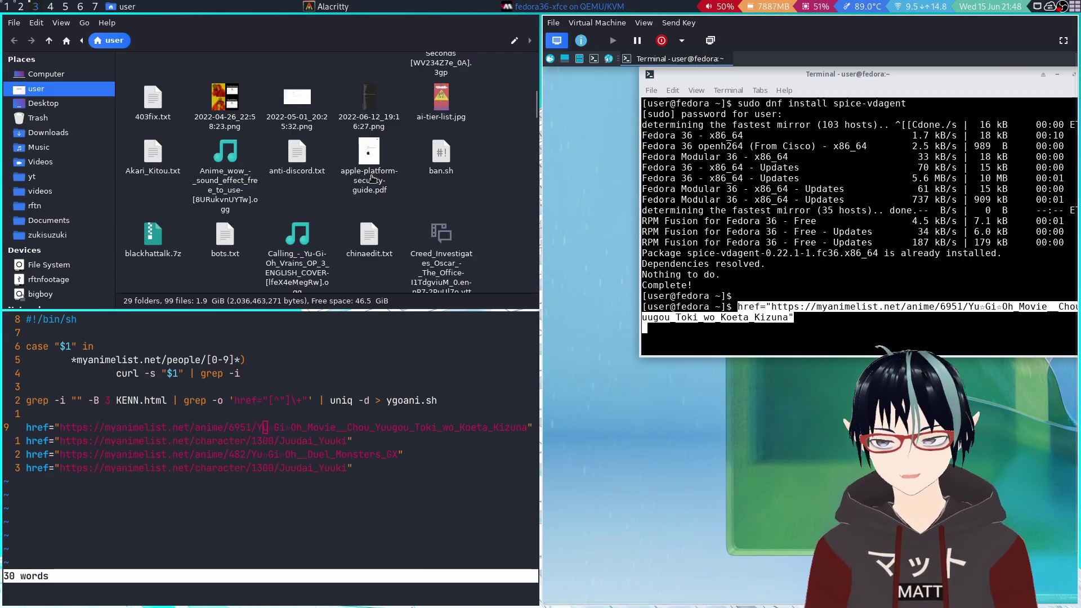
click(375, 192)
scroll(375, 192, up, 1)
scroll(371, 185, down, 1)
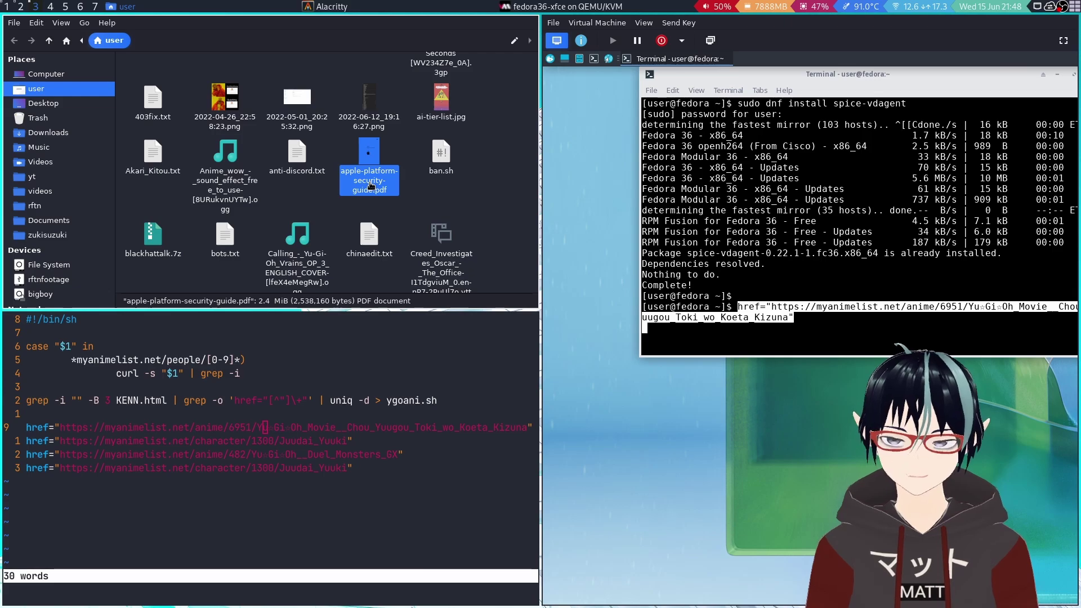
drag(371, 185, 569, 91)
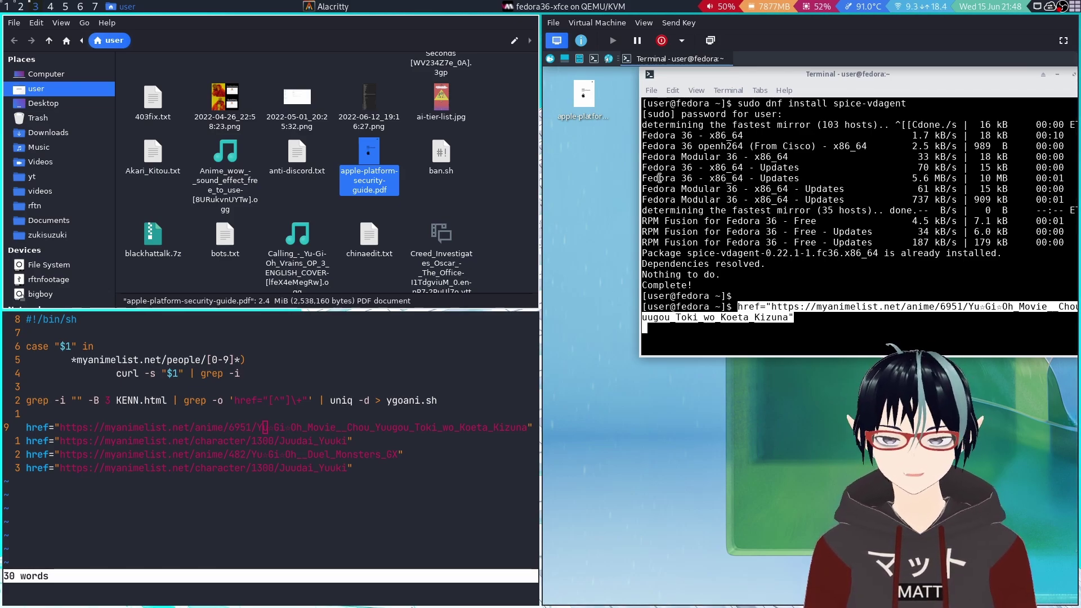
drag(759, 83, 742, 83)
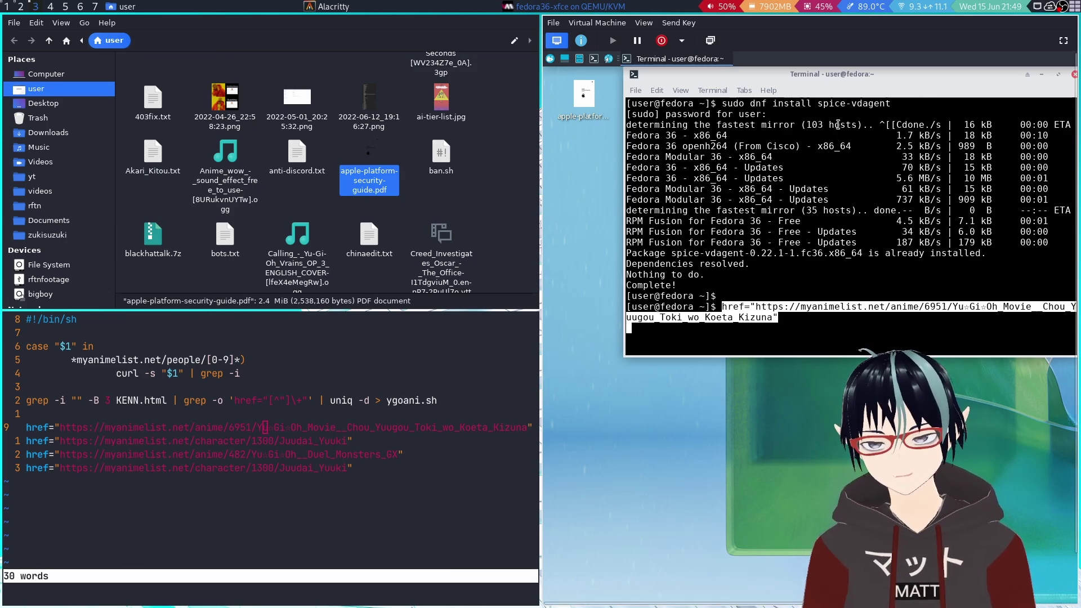
- Open apple-platform-security-guide.pdf from the guest's desktop and reposition the document viewer window over the terminal
double_click(594, 103)
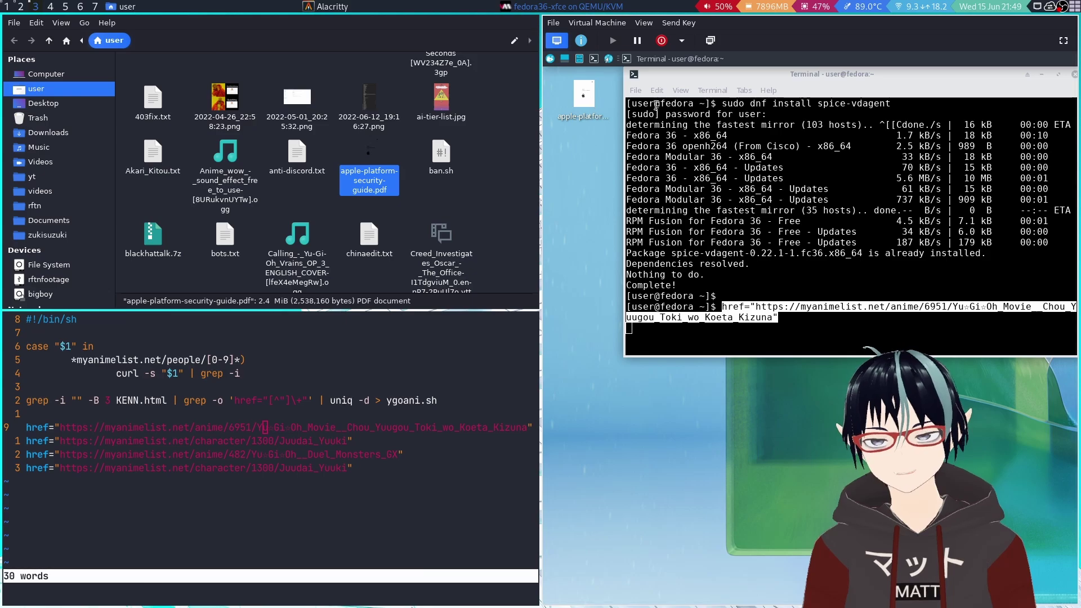
drag(1006, 192, 684, 102)
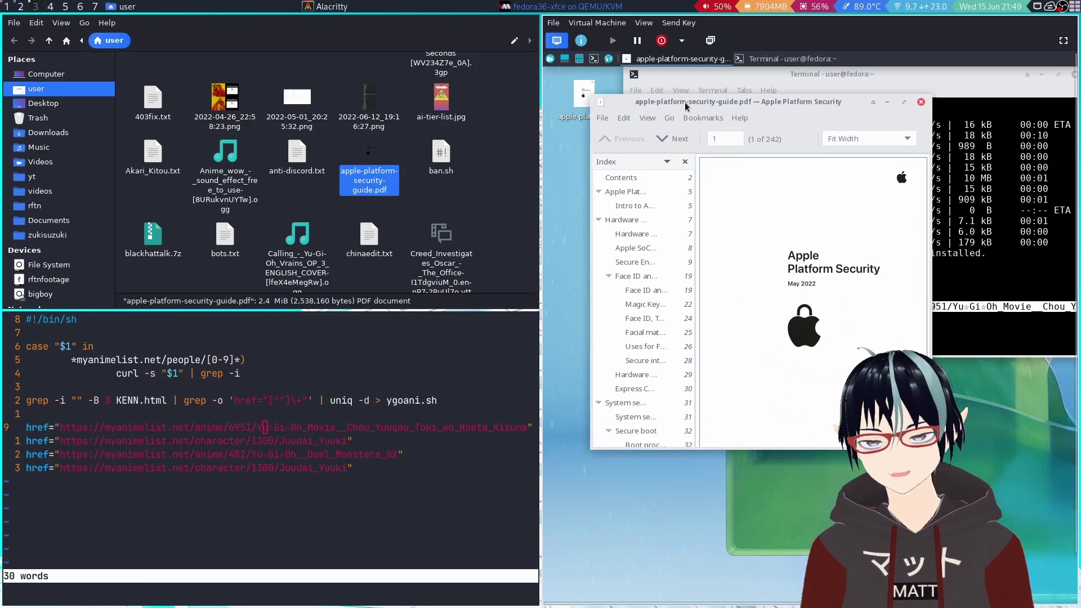
double_click(685, 102)
drag(917, 107, 694, 98)
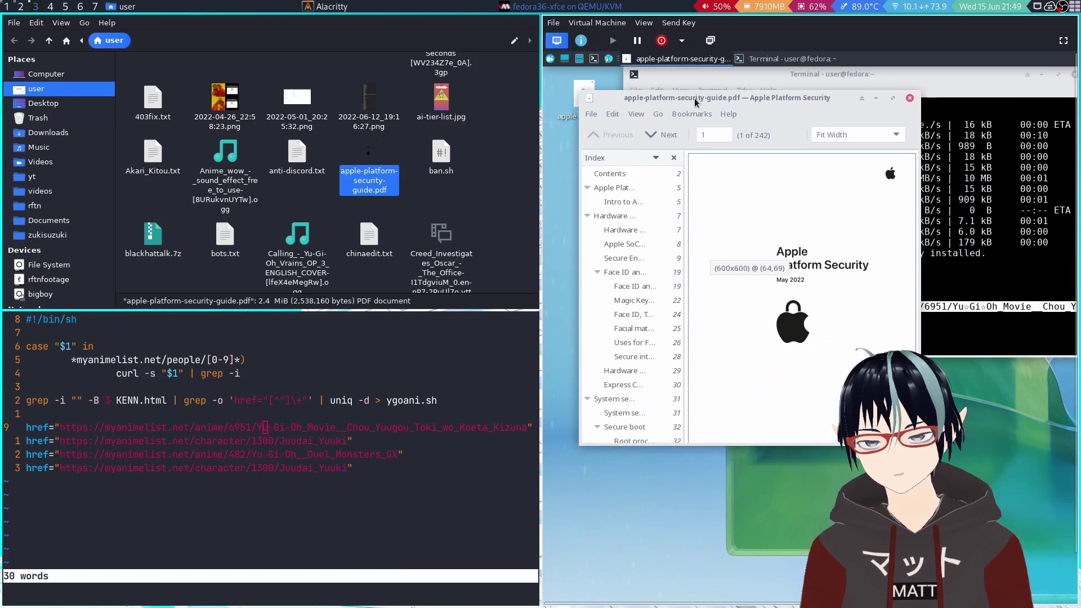
- Scroll through the guide's pages and index in the guest's viewer and jump to page 65
scroll(802, 255, down, 20)
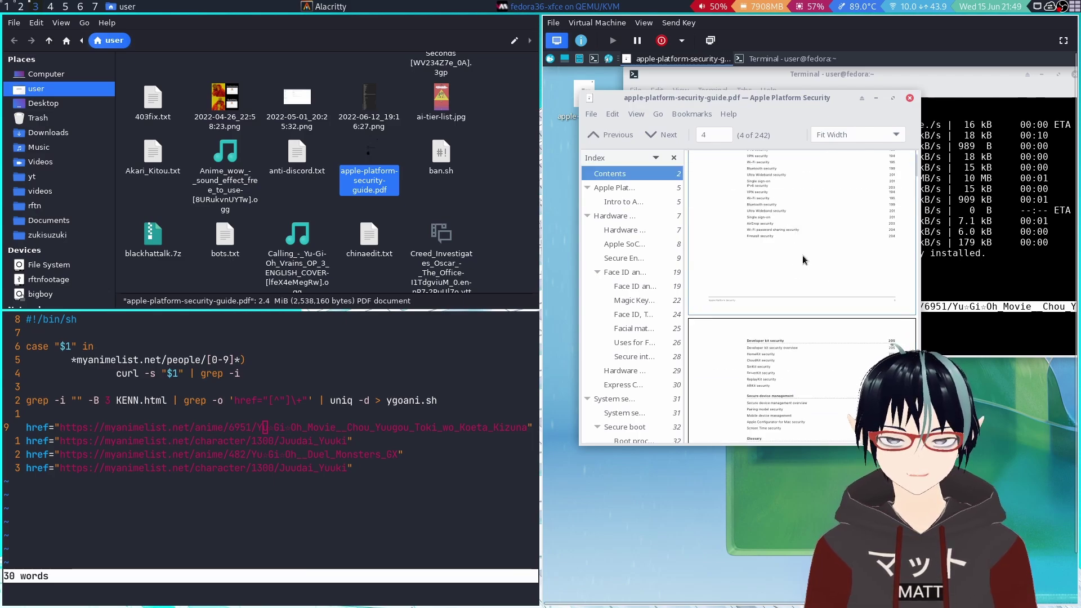
scroll(625, 338, down, 5)
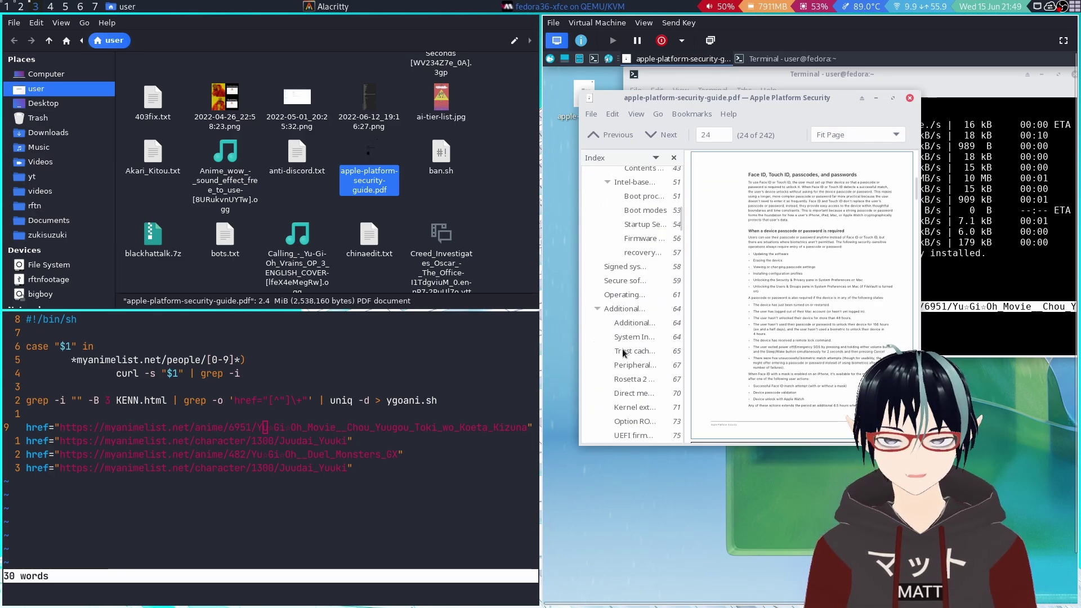
click(655, 343)
scroll(654, 343, down, 3)
- Lower the guest's document viewer window, bring the terminal in front of it, and reposition the terminal fully within the guest's screen
drag(817, 98, 798, 252)
click(803, 204)
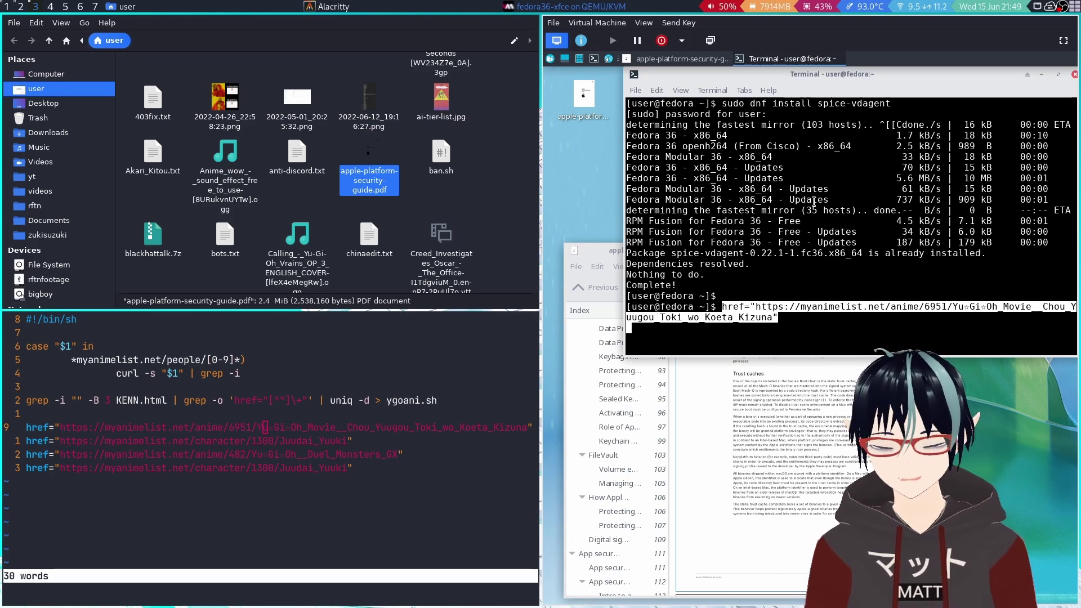
drag(865, 86, 852, 87)
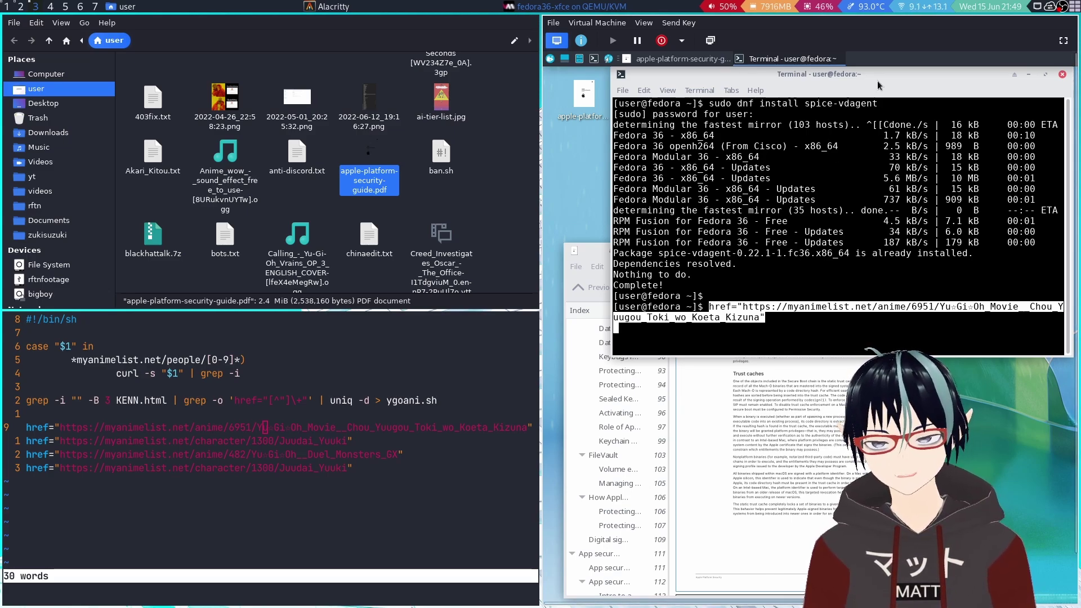
drag(877, 80, 883, 84)
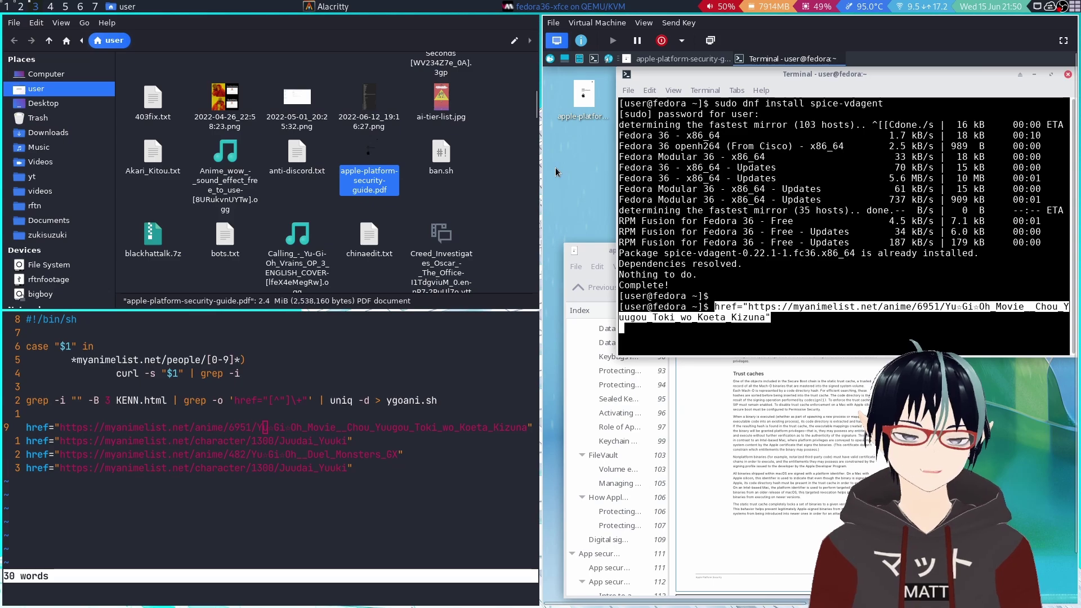
- Open the host's copy of apple-platform-security-guide.pdf from the file manager and close it again
key(Right)
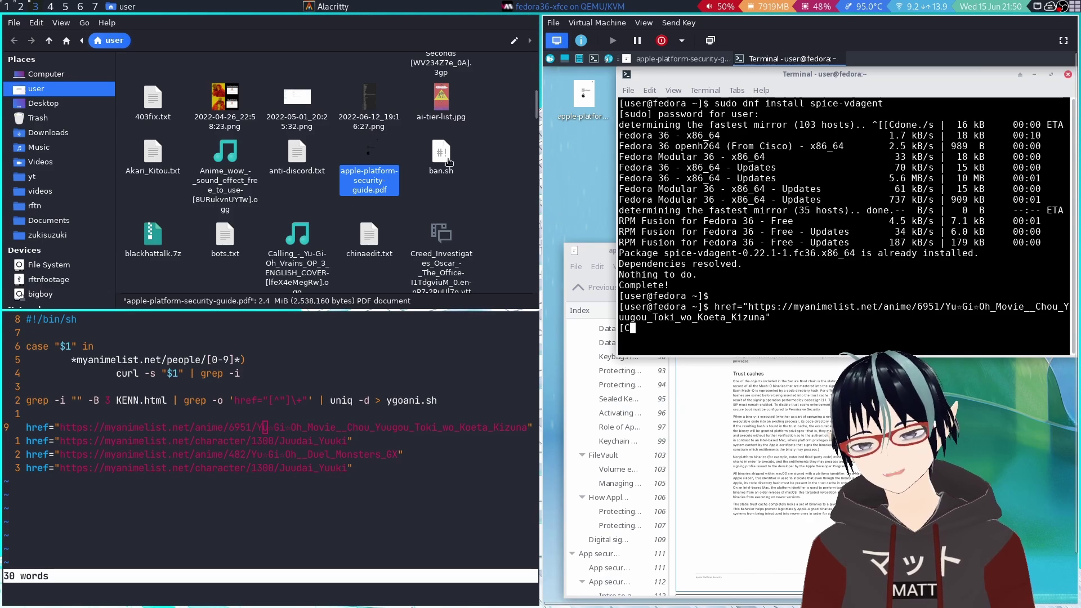
key(Return)
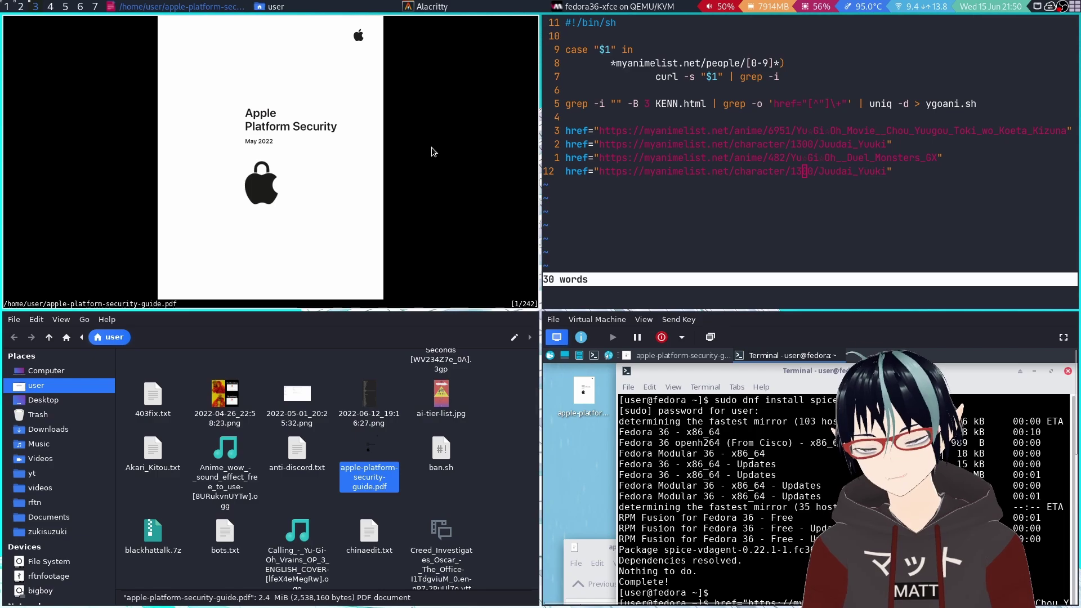
key(q)
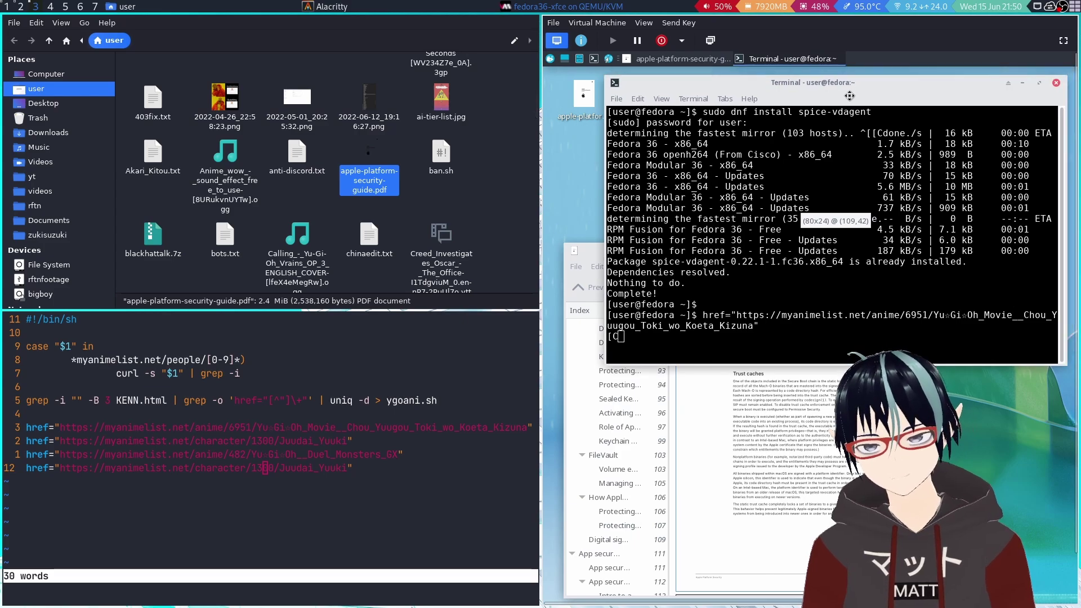
- Close the guest's document viewer, discard the pasted line at the terminal prompt, and shut the guest down with poweroff
click(775, 389)
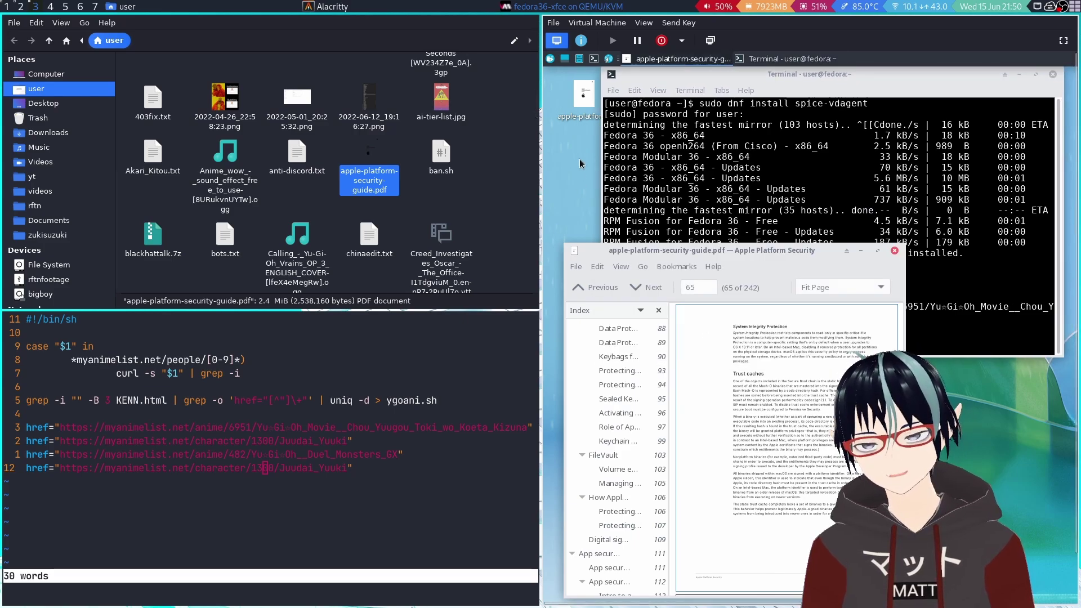
click(896, 252)
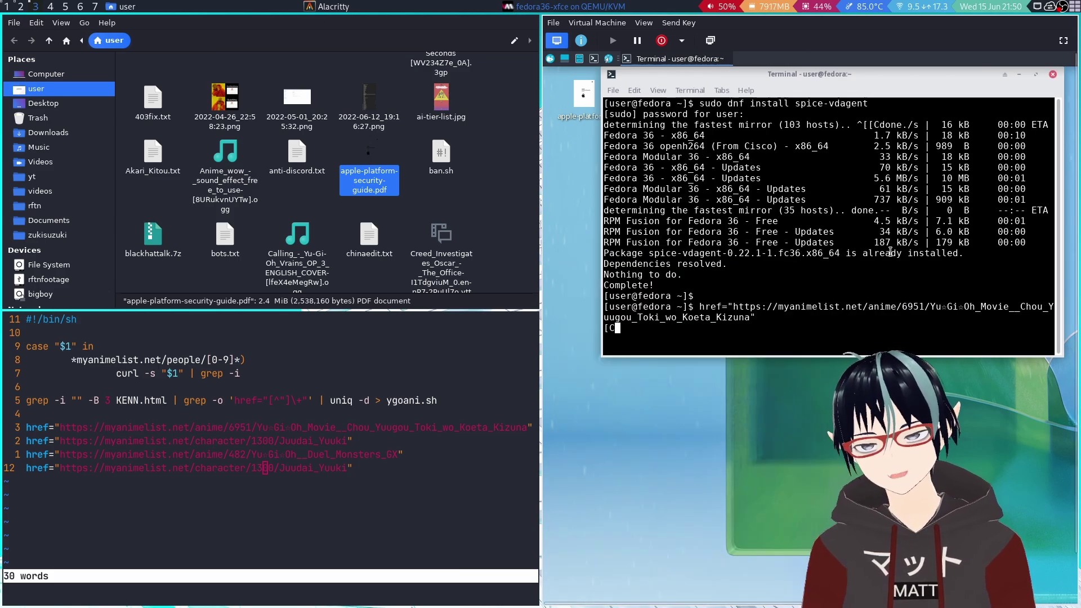
key(ctrl+c)
text(powerof)
key(Return)
text(poweroff)
key(Return)
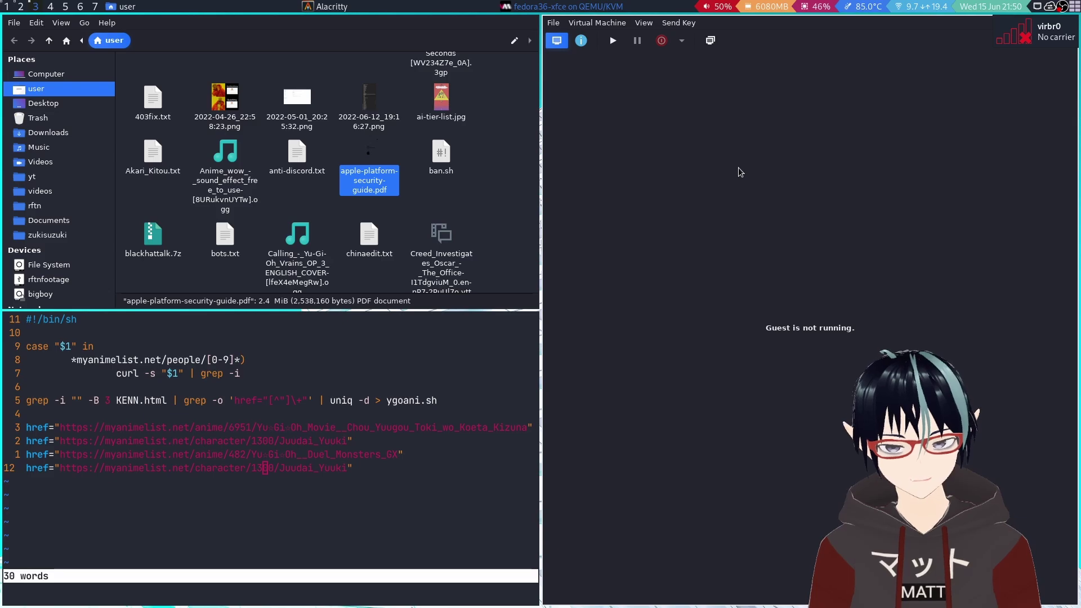
- Revert the fedora36-xfce machine to snapshot1, confirming that disk and configuration changes are discarded
click(705, 40)
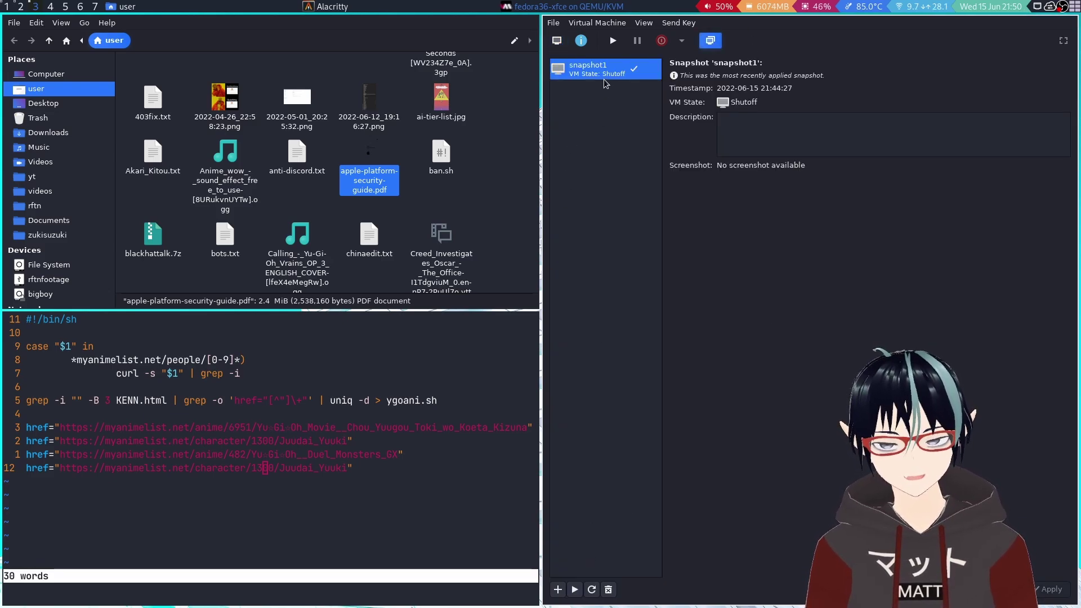
click(574, 590)
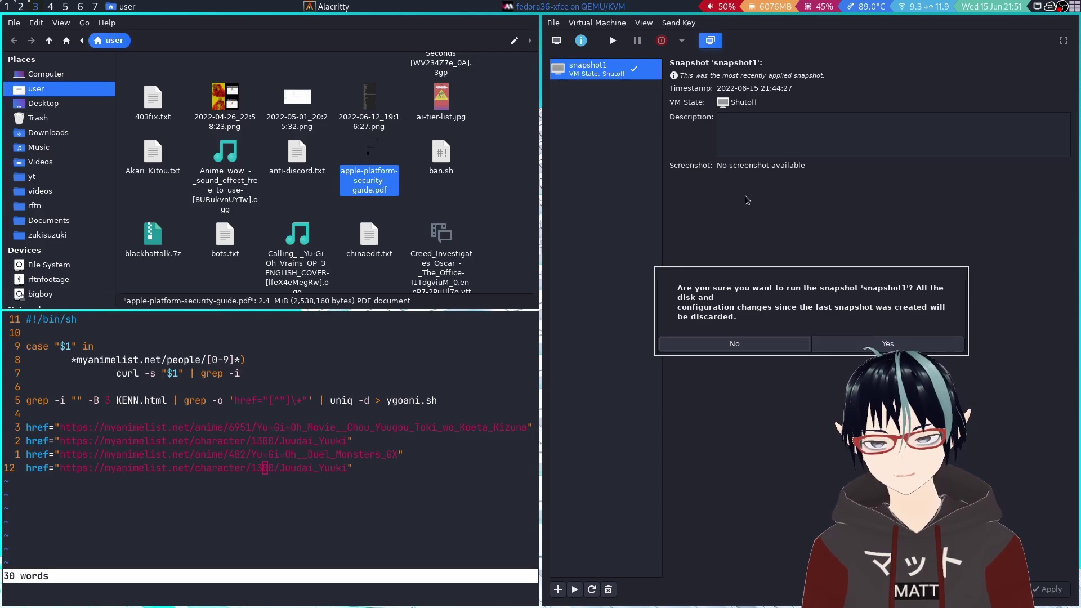
click(886, 351)
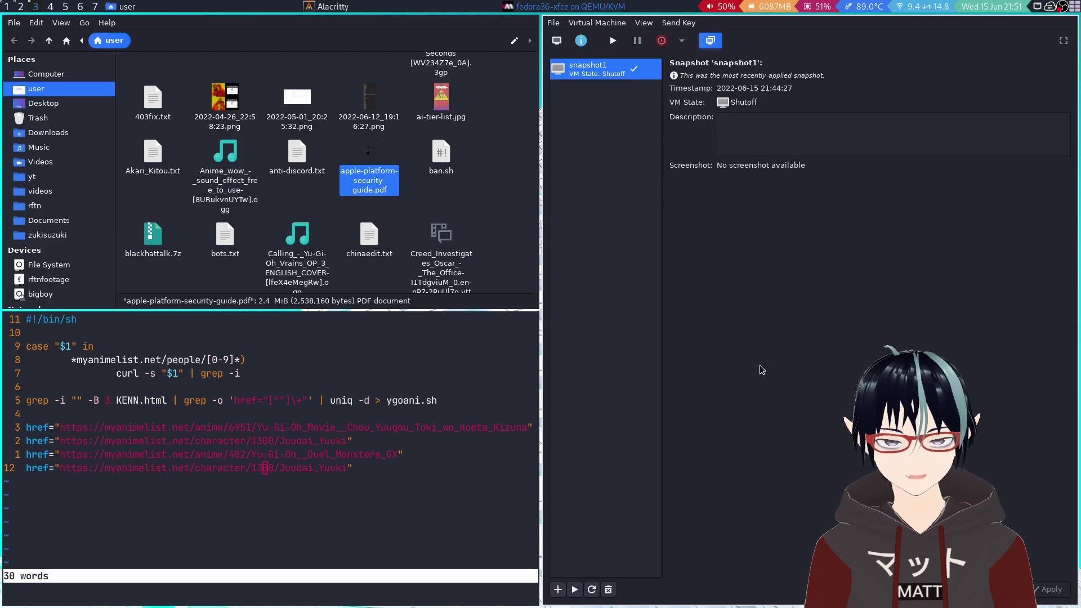
- Close the host's file manager, Neovim and its terminal, and start the fedora36-xfce virtual machine
click(514, 232)
key(ctrl+q)
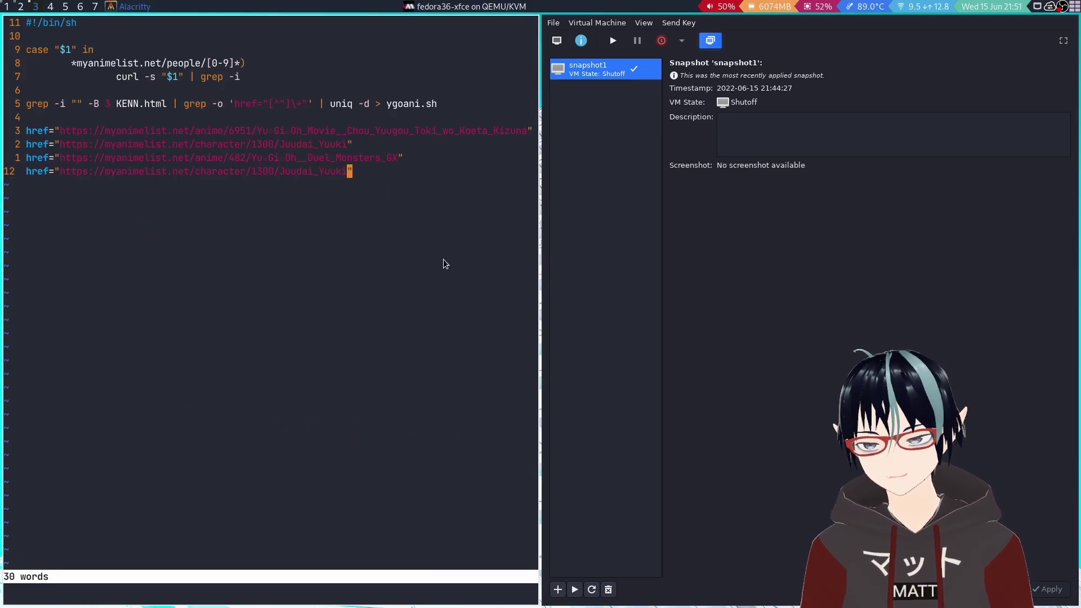
text(:q)
key(Return)
key(ctrl+d)
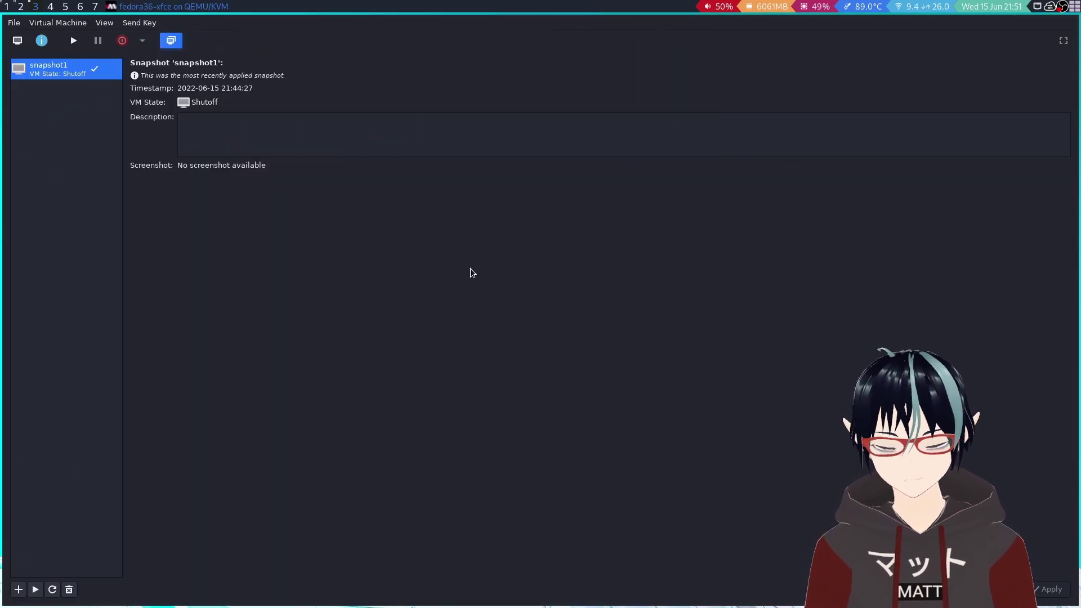
click(79, 45)
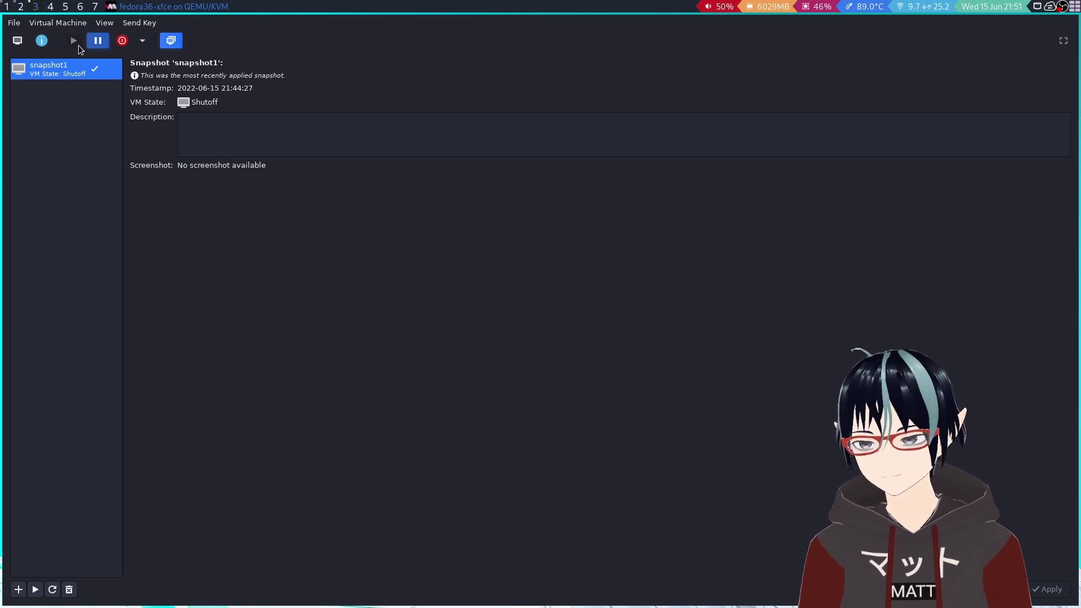
- Show the guest's graphical console, boot the Fedora Linux 5.17.6-300.fc36 entry and switch the display to full screen
click(18, 44)
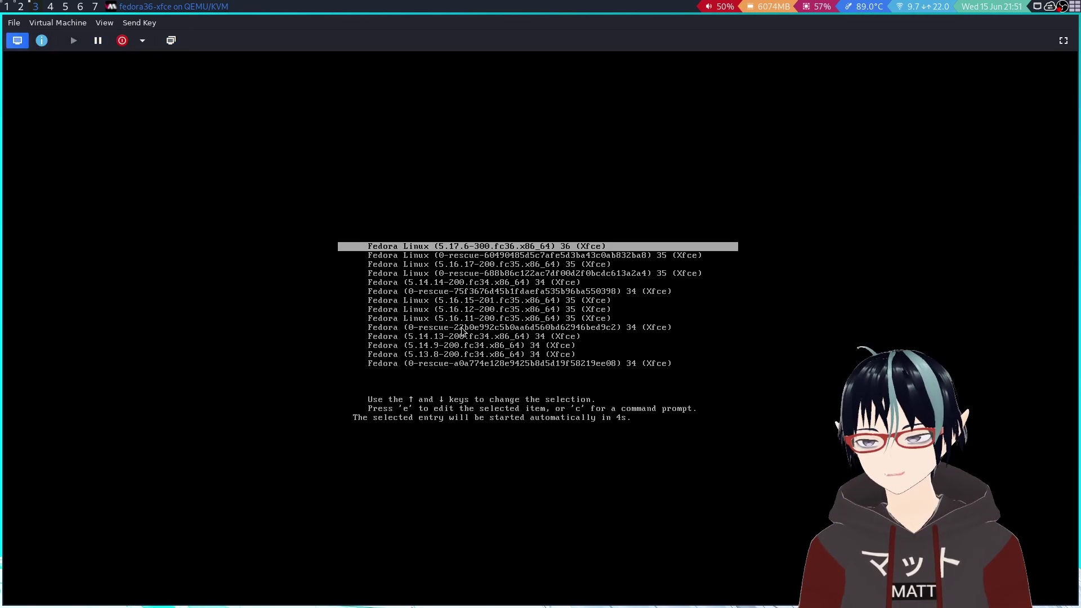
key(Return)
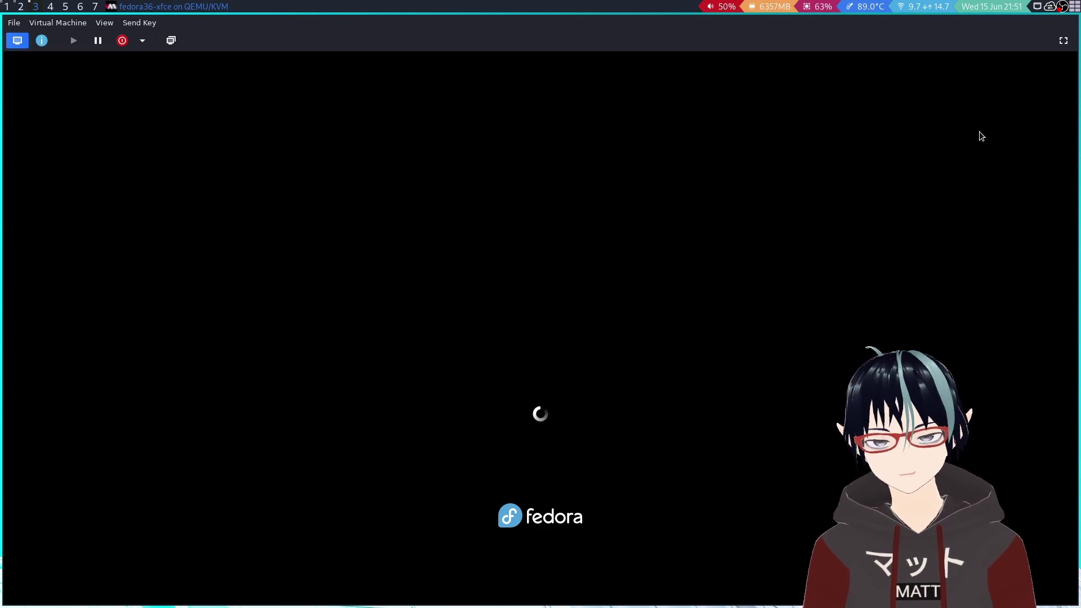
click(1064, 40)
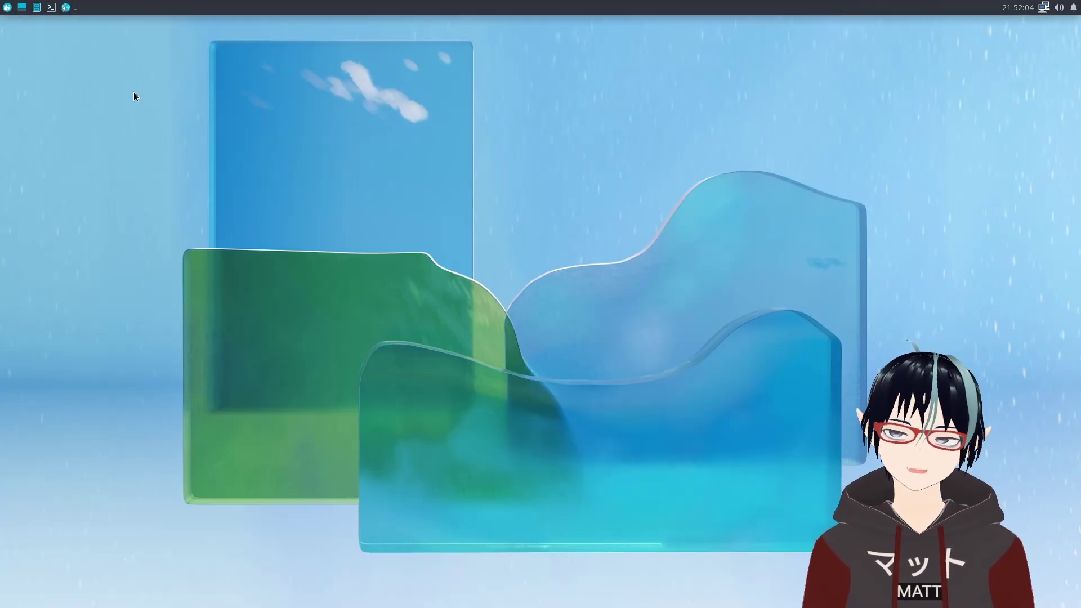
- Check the guest desktop's applications menu, dismiss it and leave full-screen mode
click(7, 7)
click(404, 144)
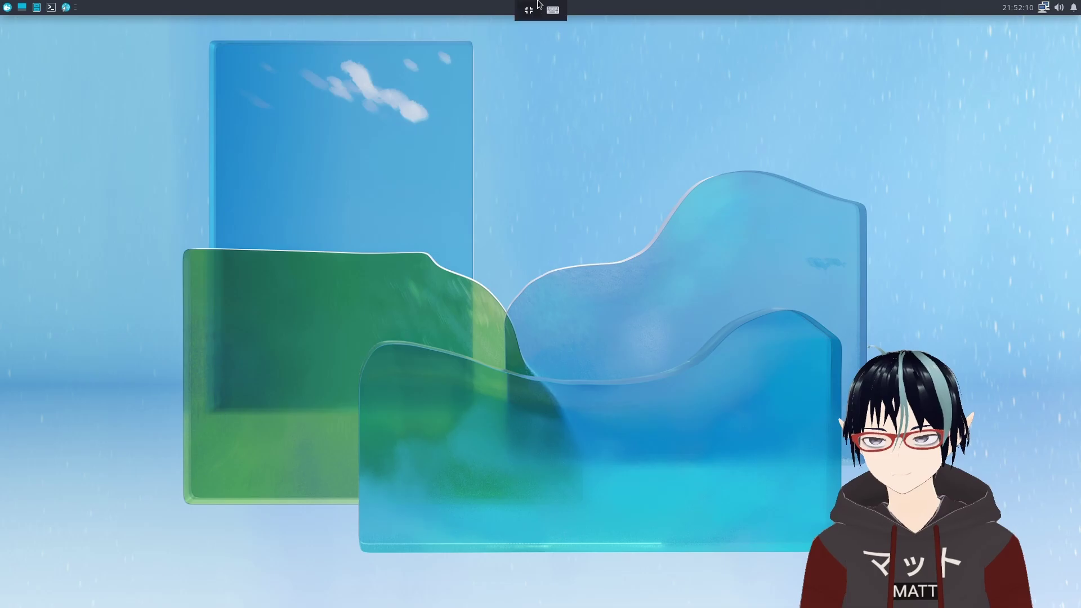
click(540, 12)
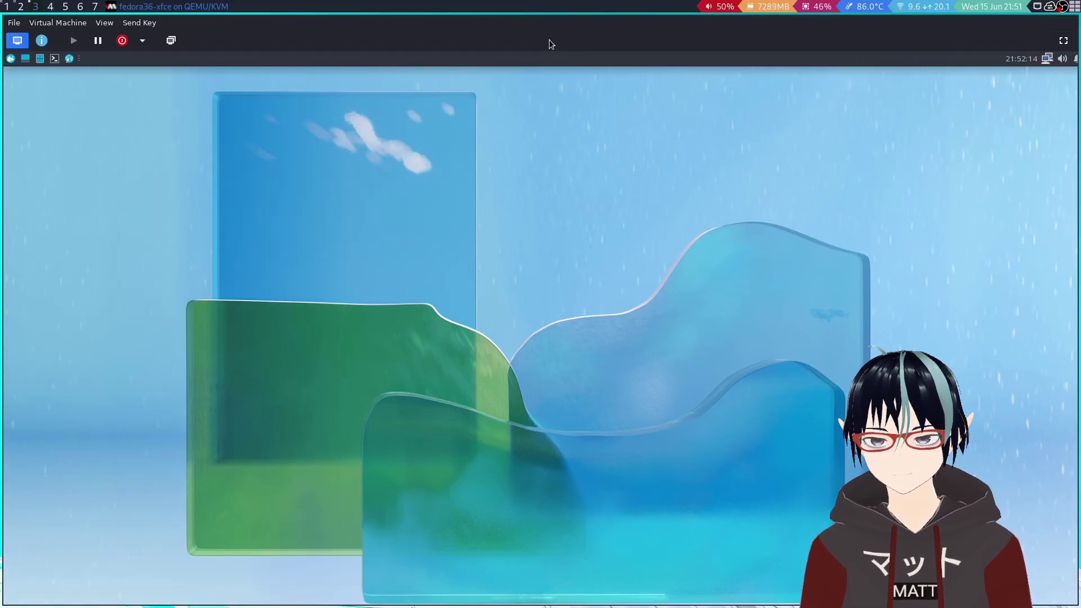
- Review the machine's snapshot list and the form for a new snapshot of the running guest, cancelling without creating one
click(171, 40)
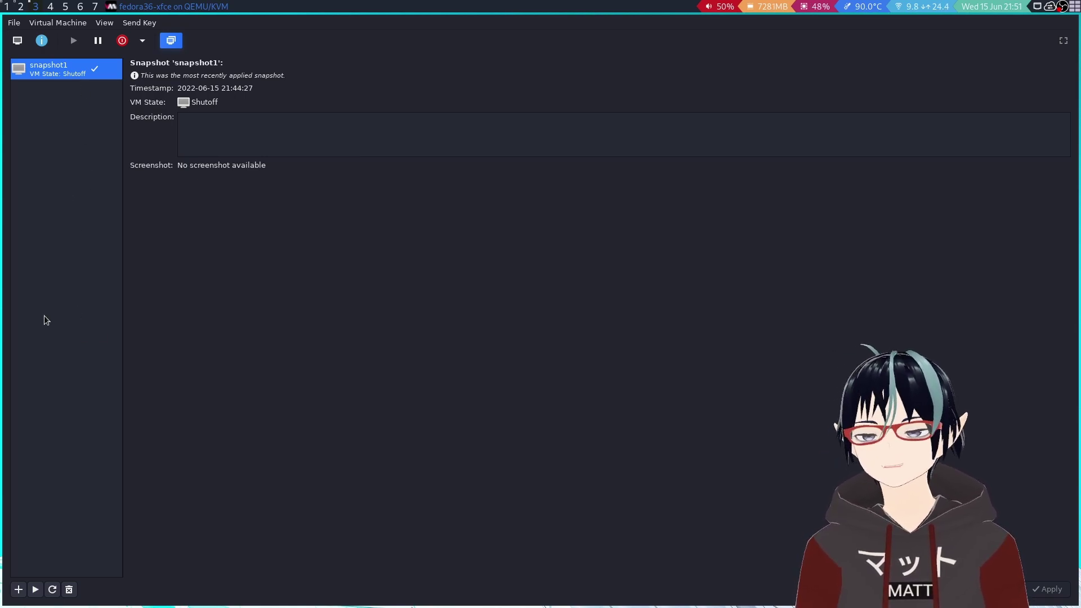
right_click(54, 76)
click(42, 89)
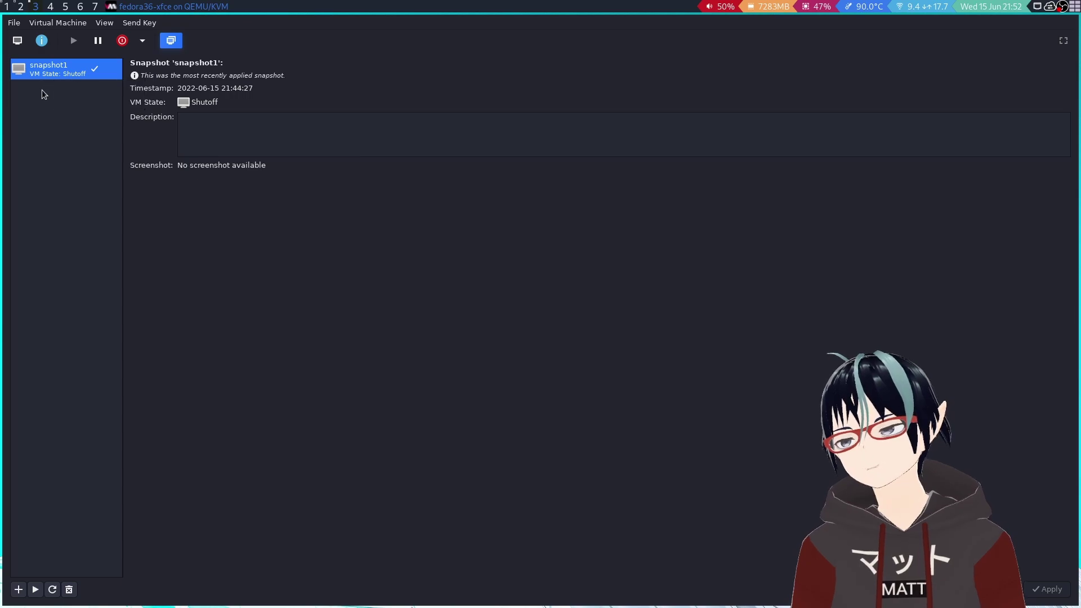
click(18, 589)
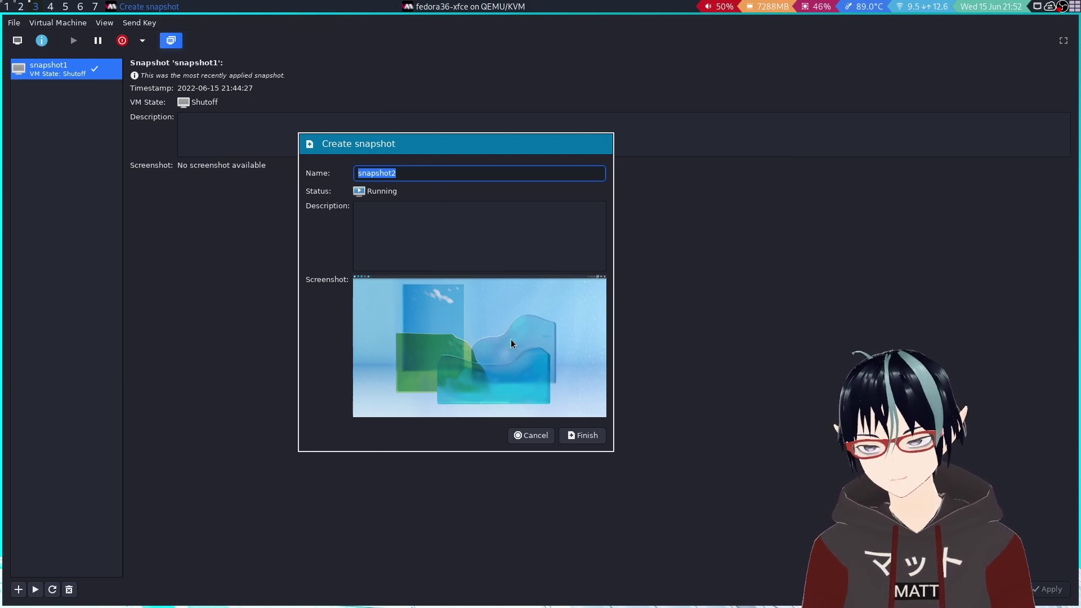
click(518, 436)
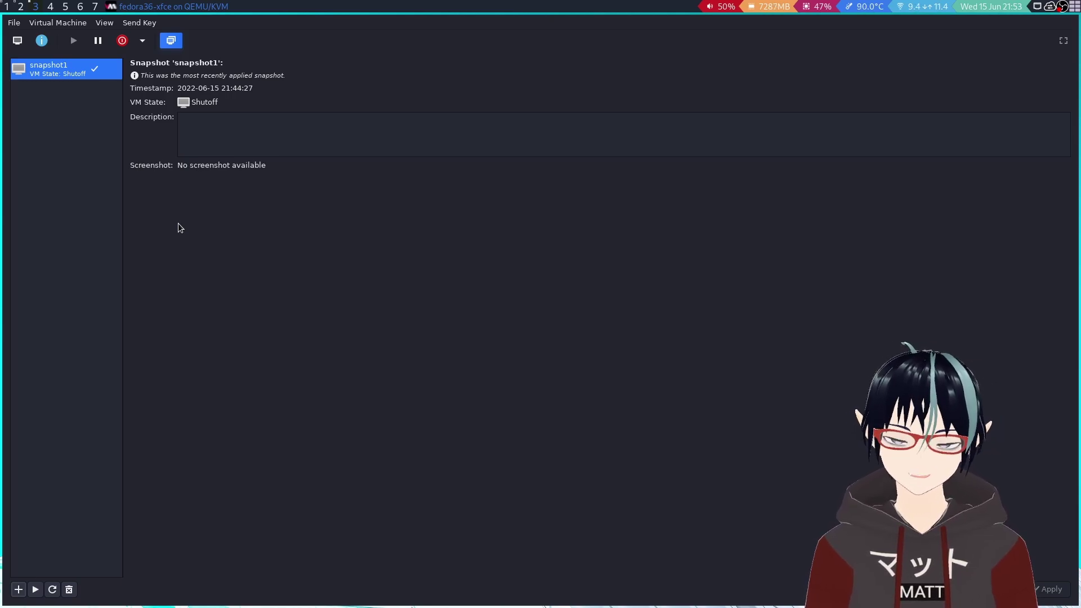
- Return to the guest's console and shut the guest down through its desktop's log-out options
click(17, 39)
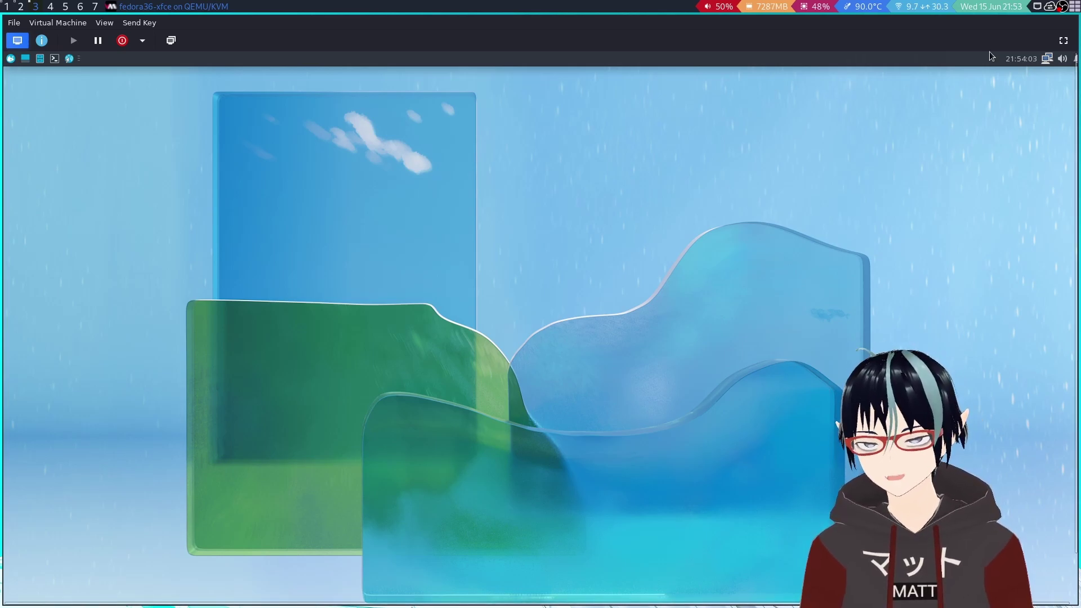
key(super)
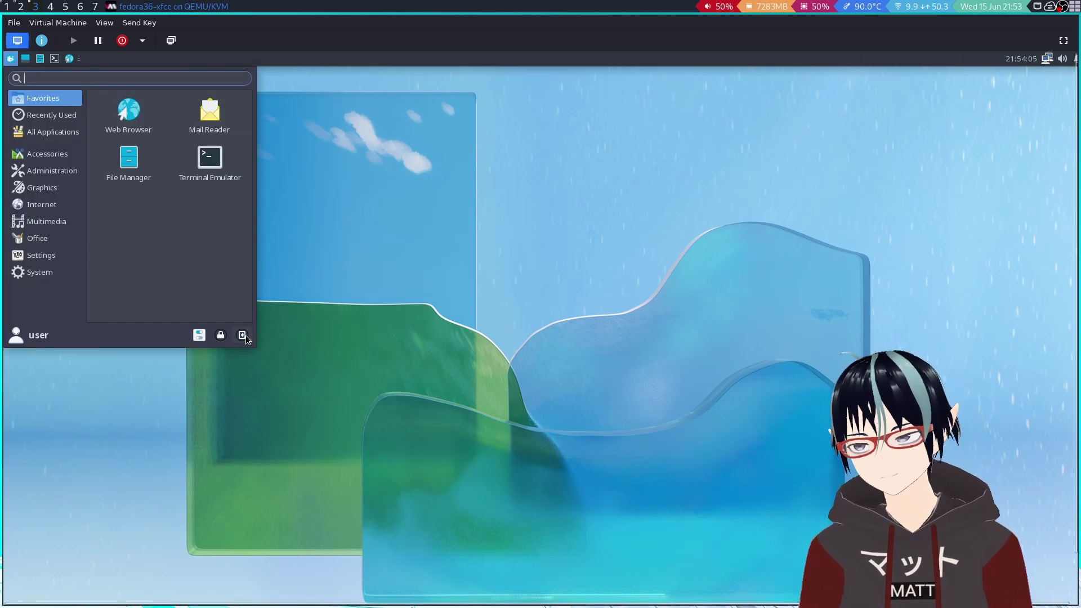
click(242, 335)
click(597, 327)
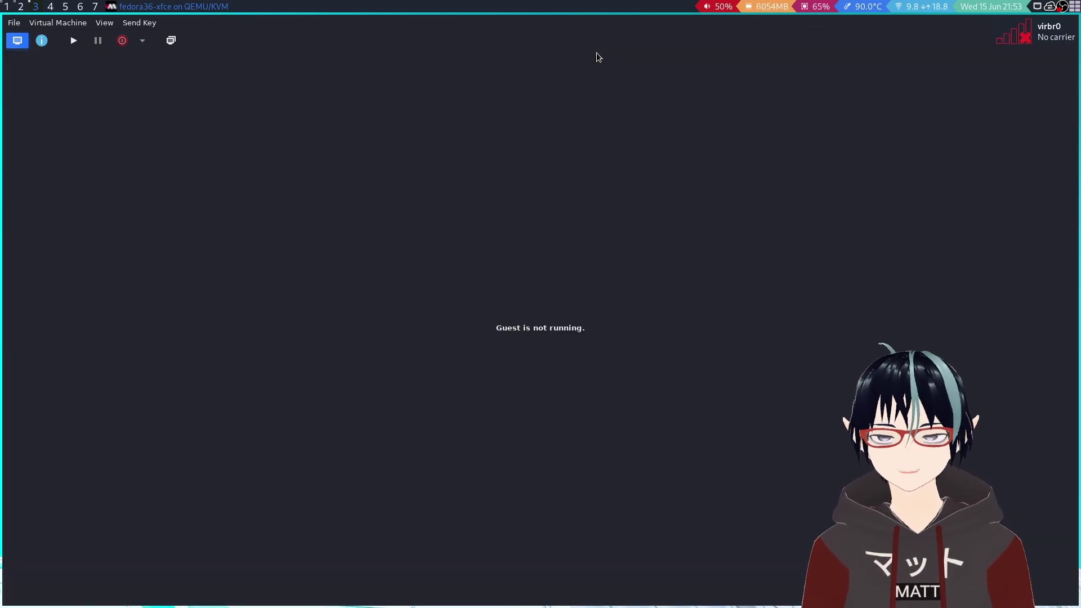
- Bring back the virtual machine list, close the fedora36-xfce window and reopen that machine from the list
key(super+v)
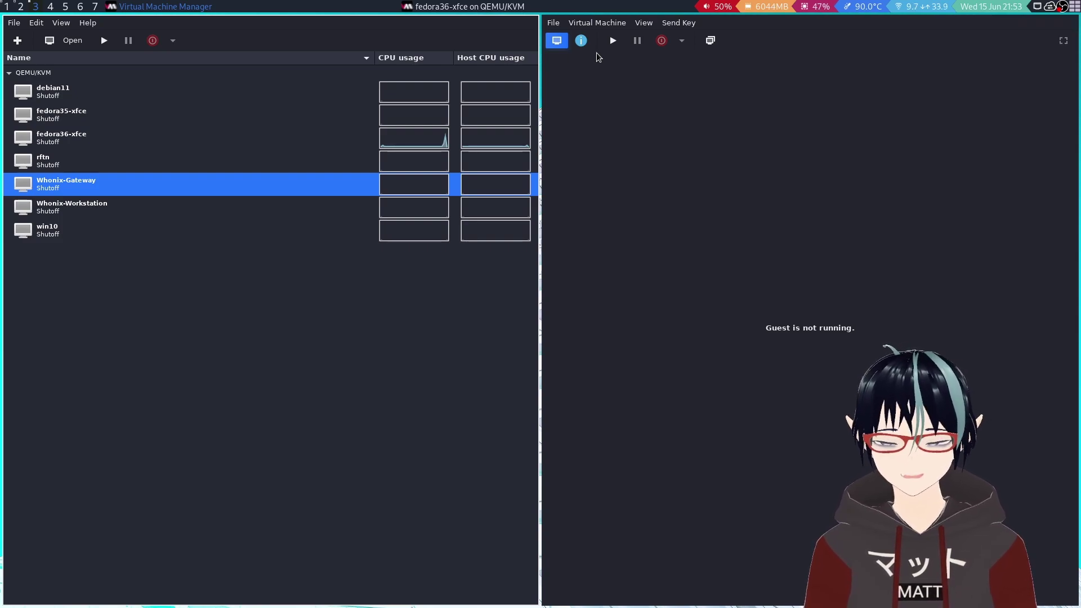
key(super+shift+q)
key(Up)
key(Up)
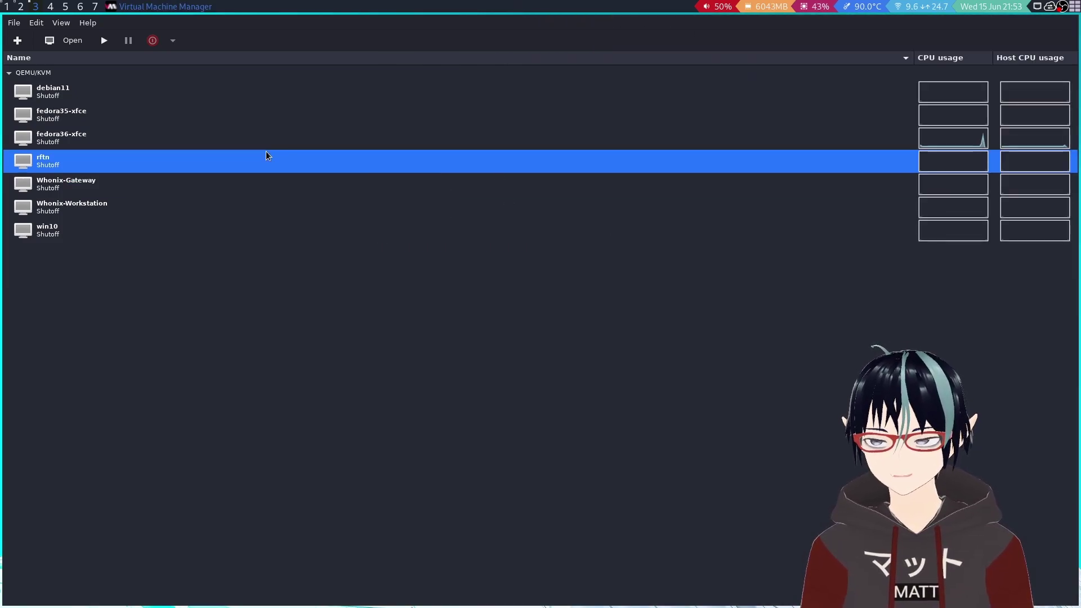
key(Return)
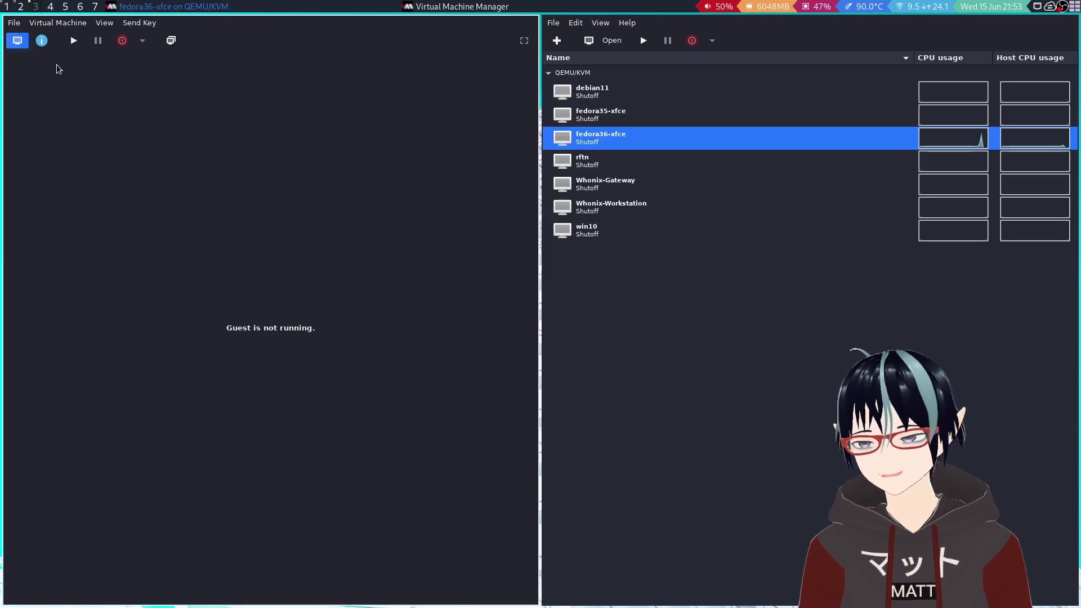
- Delete snapshot1 from the fedora36-xfce machine, confirm the deletion and return to its console view
click(172, 42)
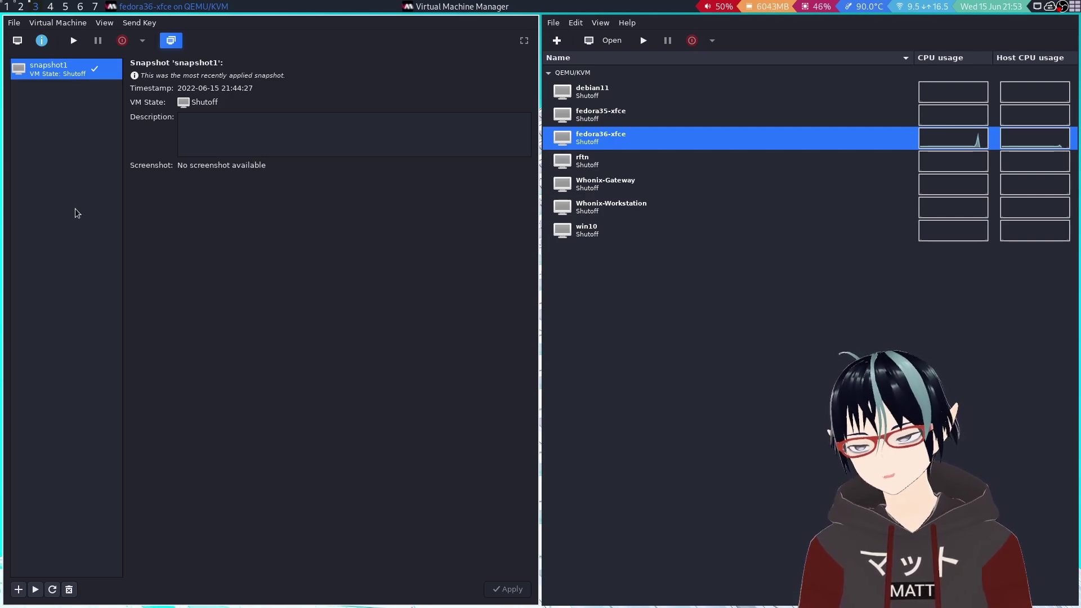
click(69, 589)
click(323, 335)
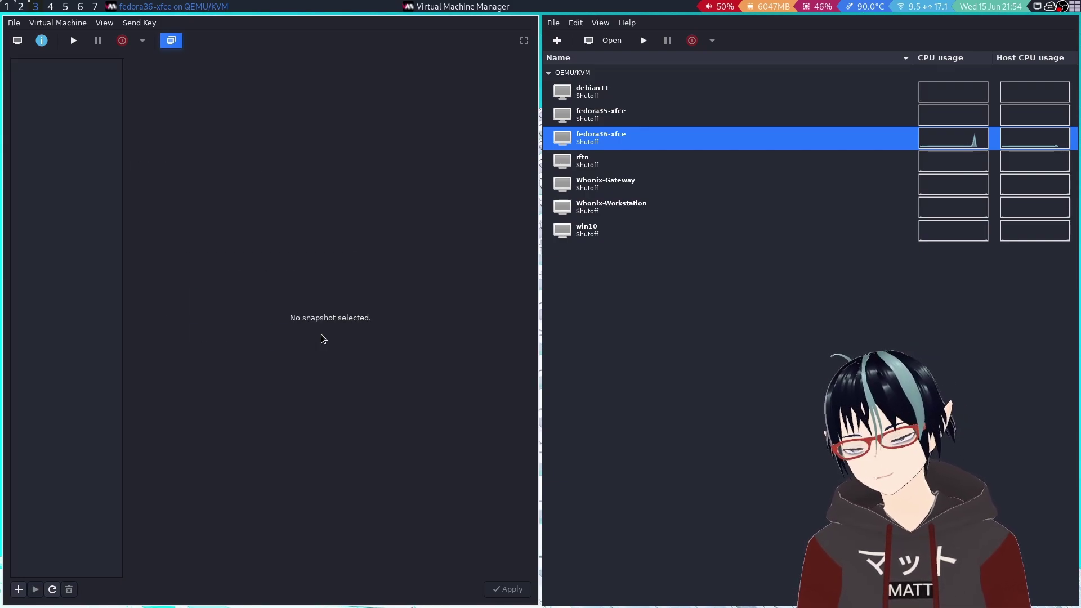
click(18, 40)
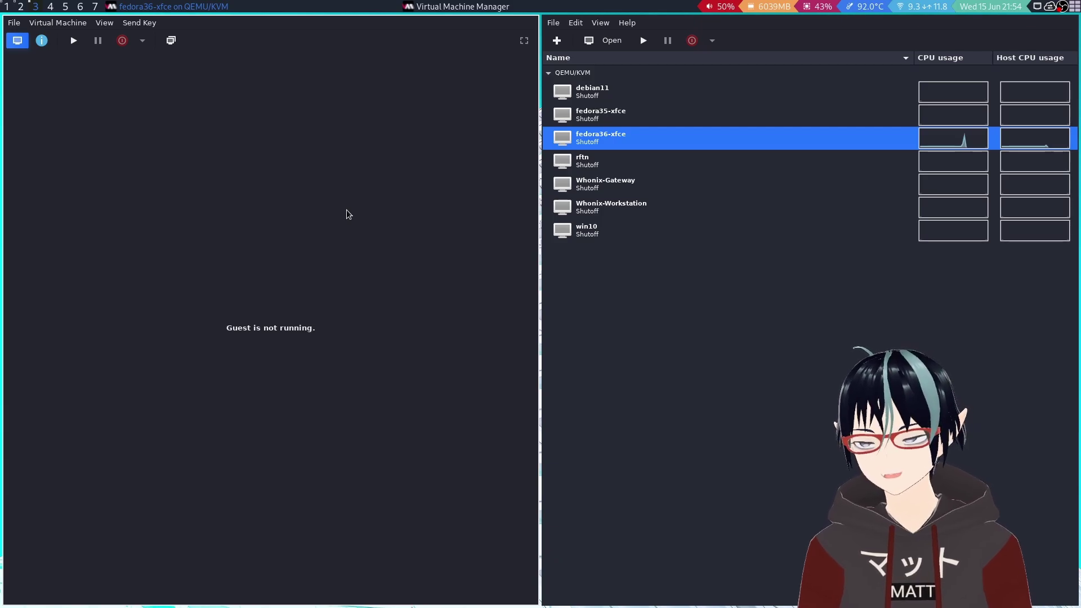
- Switch to Firefox to skim the Whonix KVM page's installation and notice sections, and return to the virt-manager workspace
key(super+2)
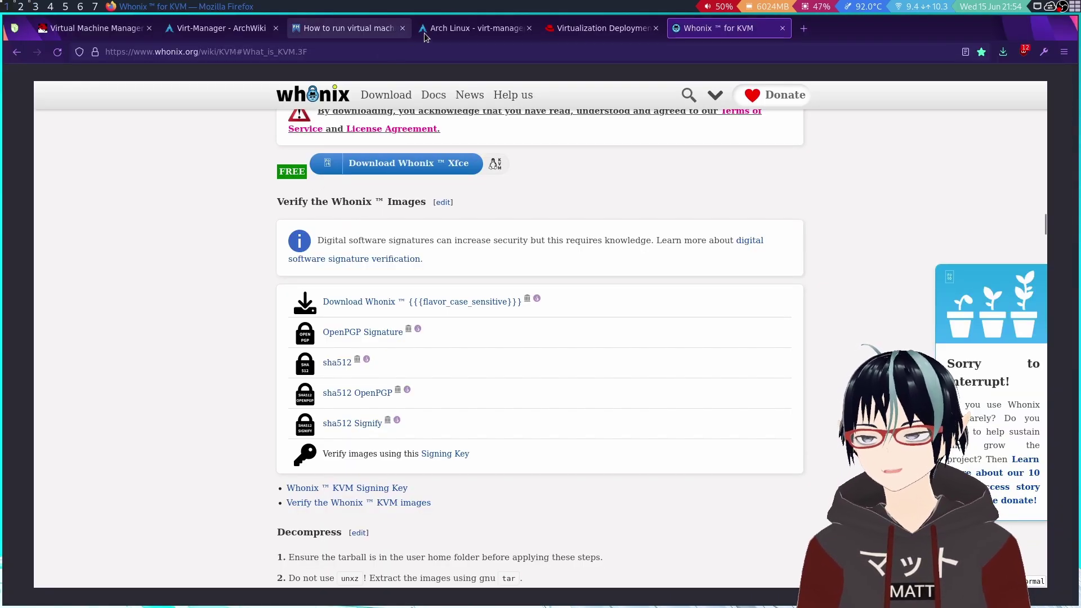
scroll(519, 246, up, 1)
scroll(519, 246, up, 15)
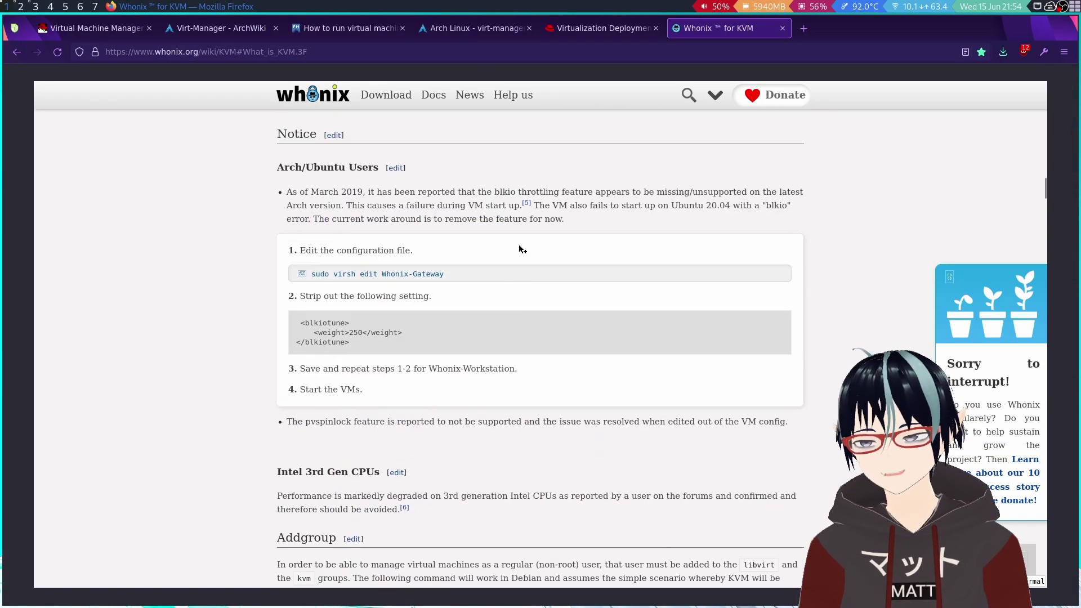
scroll(518, 246, up, 4)
scroll(519, 246, down, 5)
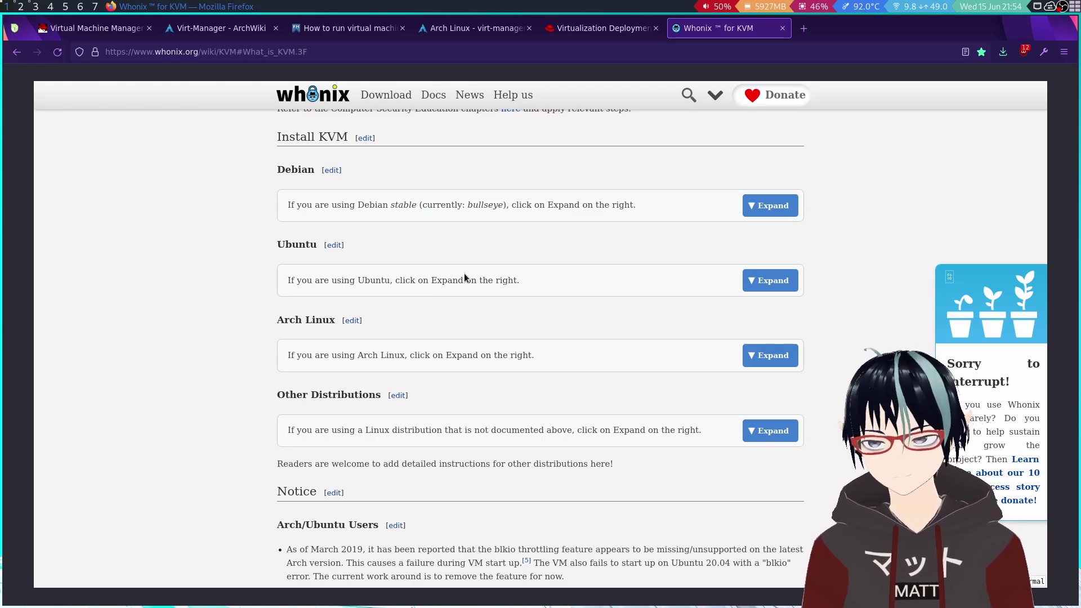
click(20, 6)
click(34, 7)
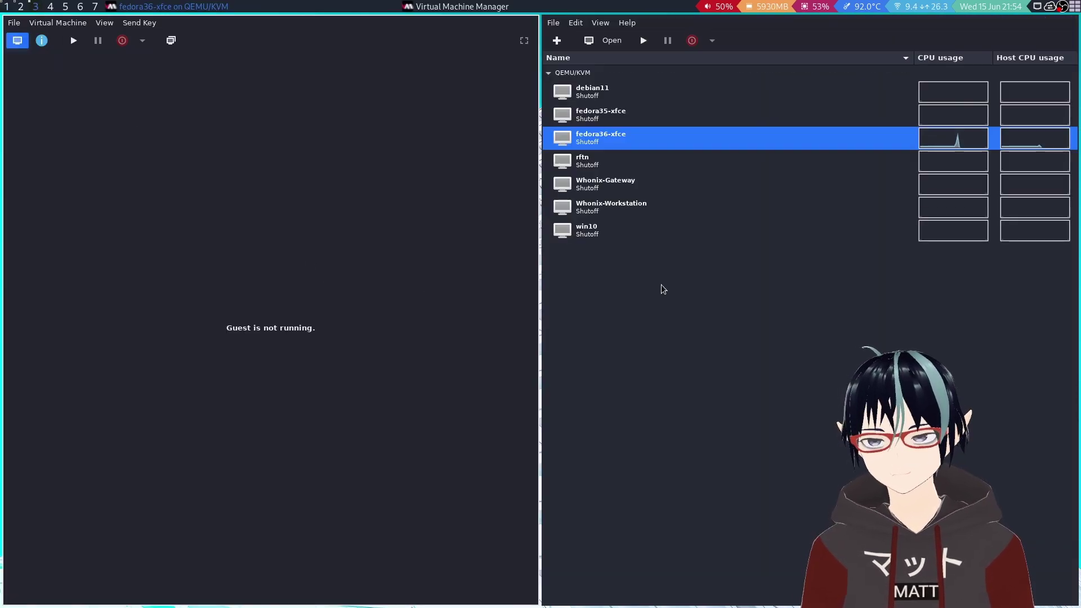